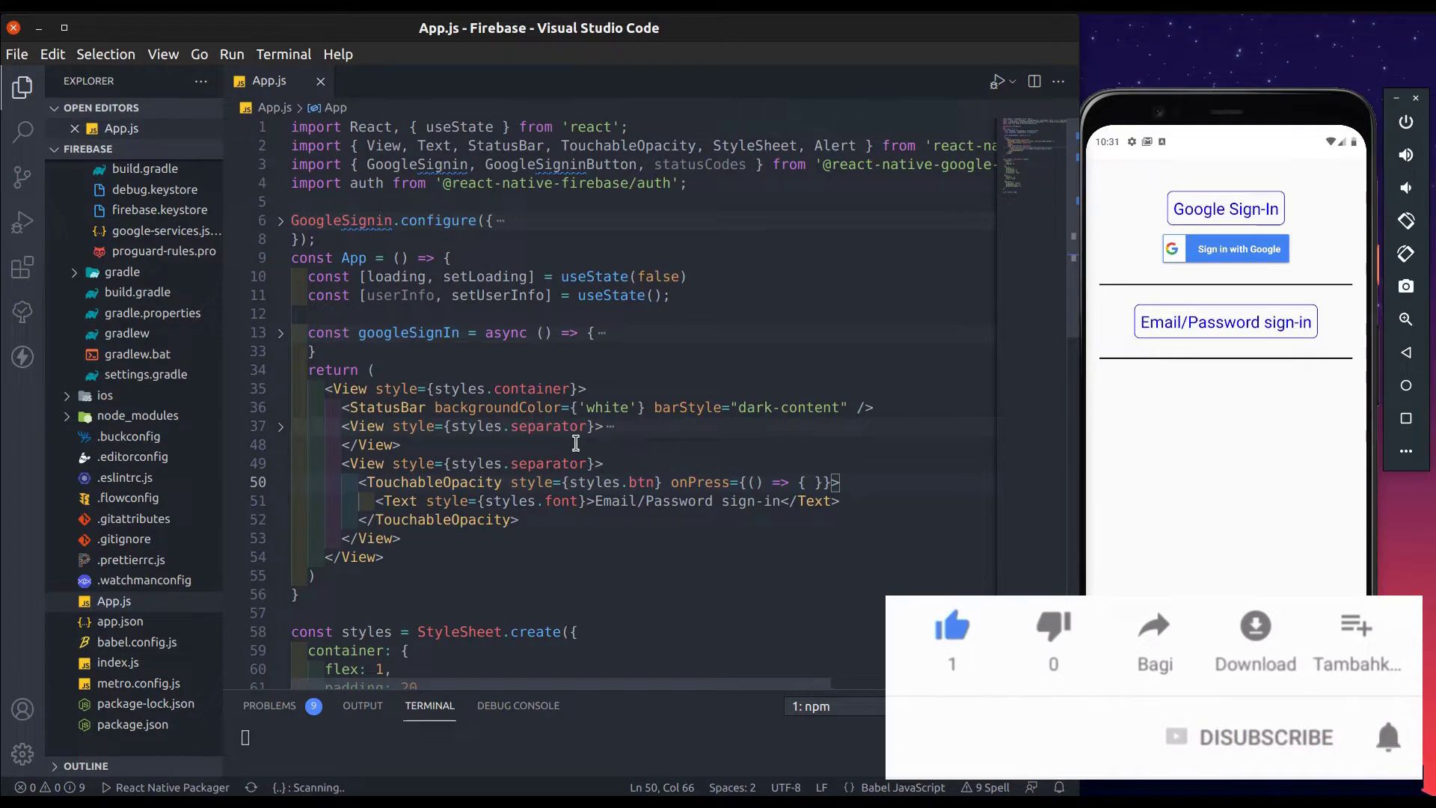
Step: Scroll past anonymous sign-in to Email/Password sign-in and select the createUserWithEmailAndPassword sample
left_click(1173, 327)
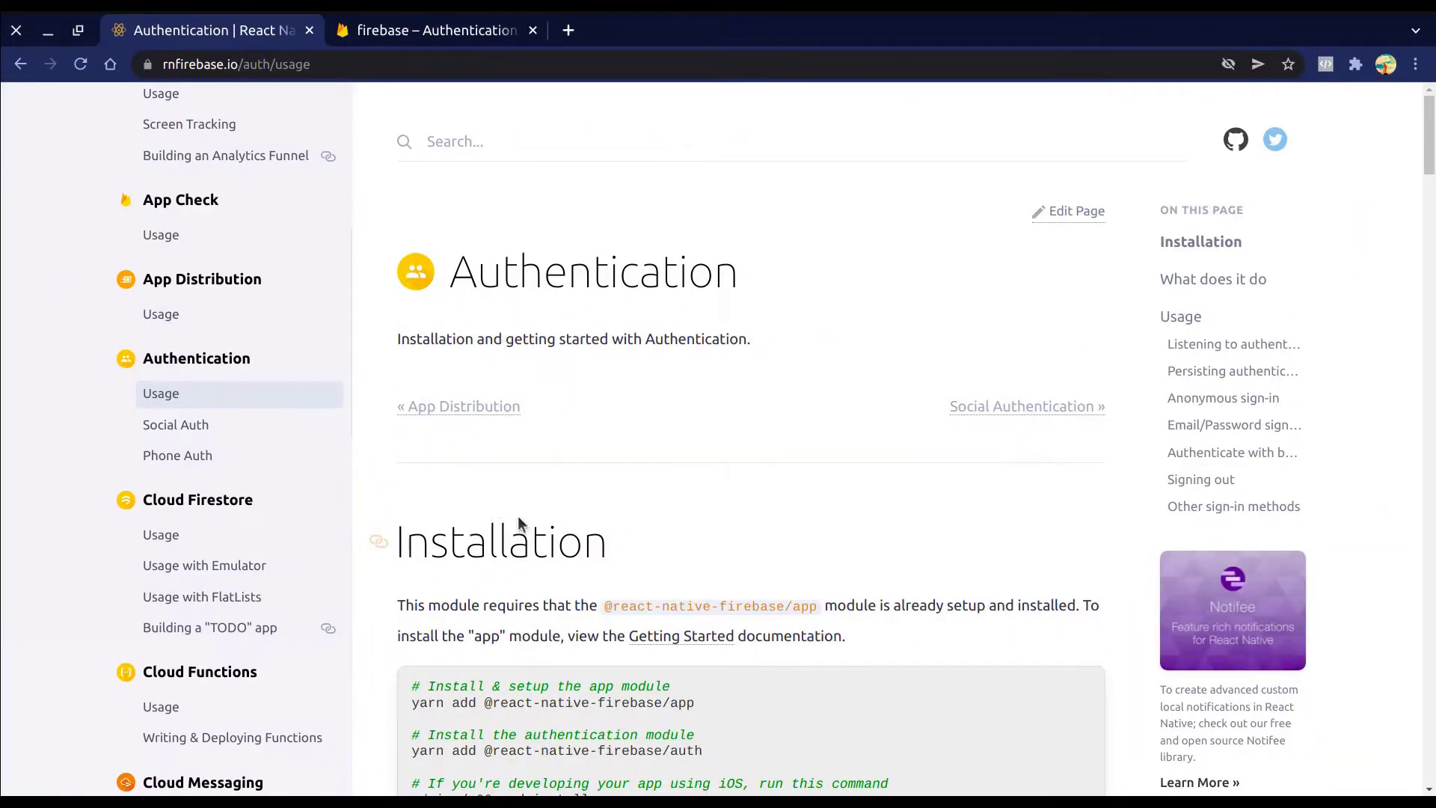
scroll(519, 524, "down", 5)
scroll(519, 528, "down", 1)
scroll(517, 531, "down", 4)
scroll(516, 532, "down", 2)
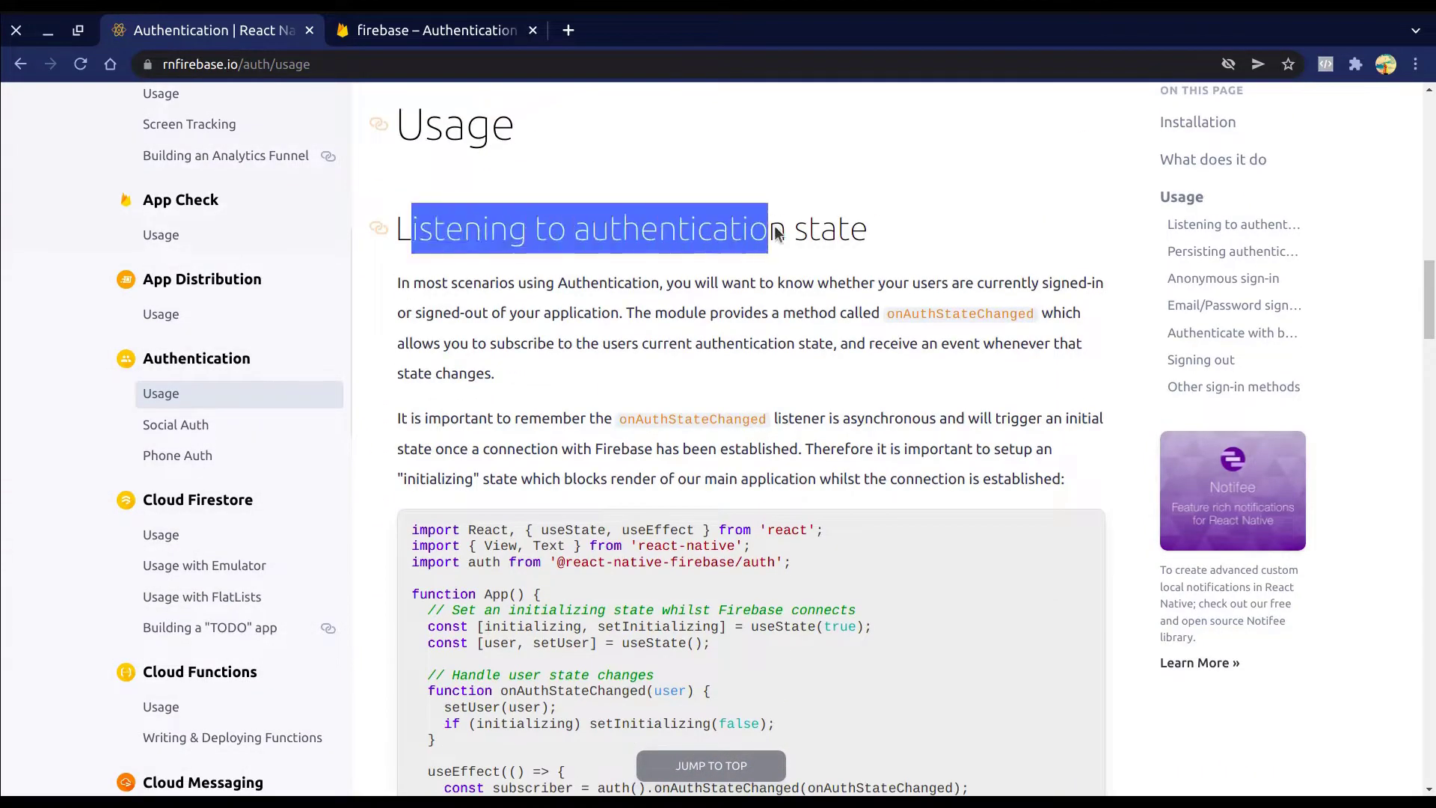
left_click_drag(410, 255, 910, 232)
left_click(910, 232)
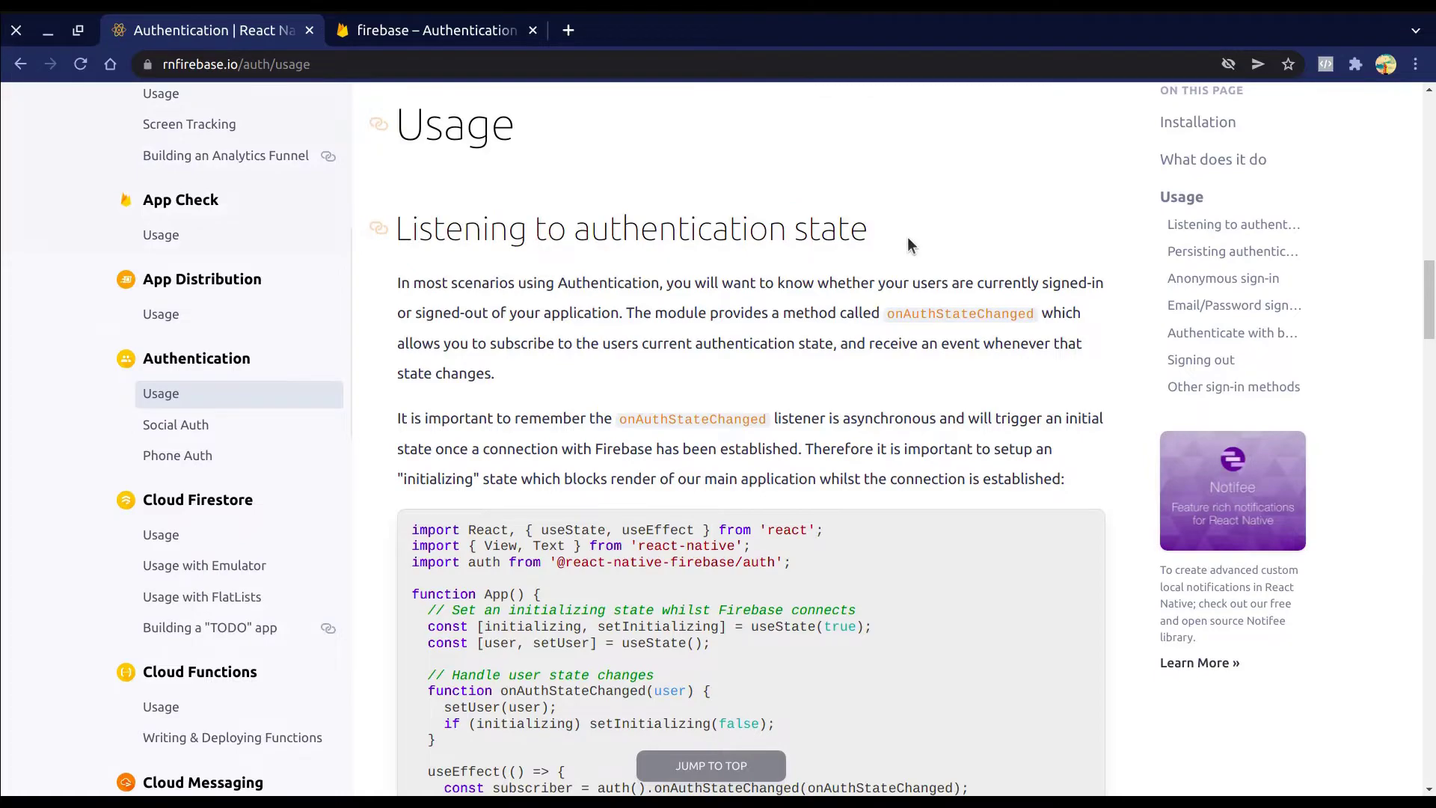
scroll(852, 285, "down", 7)
scroll(774, 382, "down", 2)
scroll(730, 460, "down", 1)
scroll(714, 500, "down", 2)
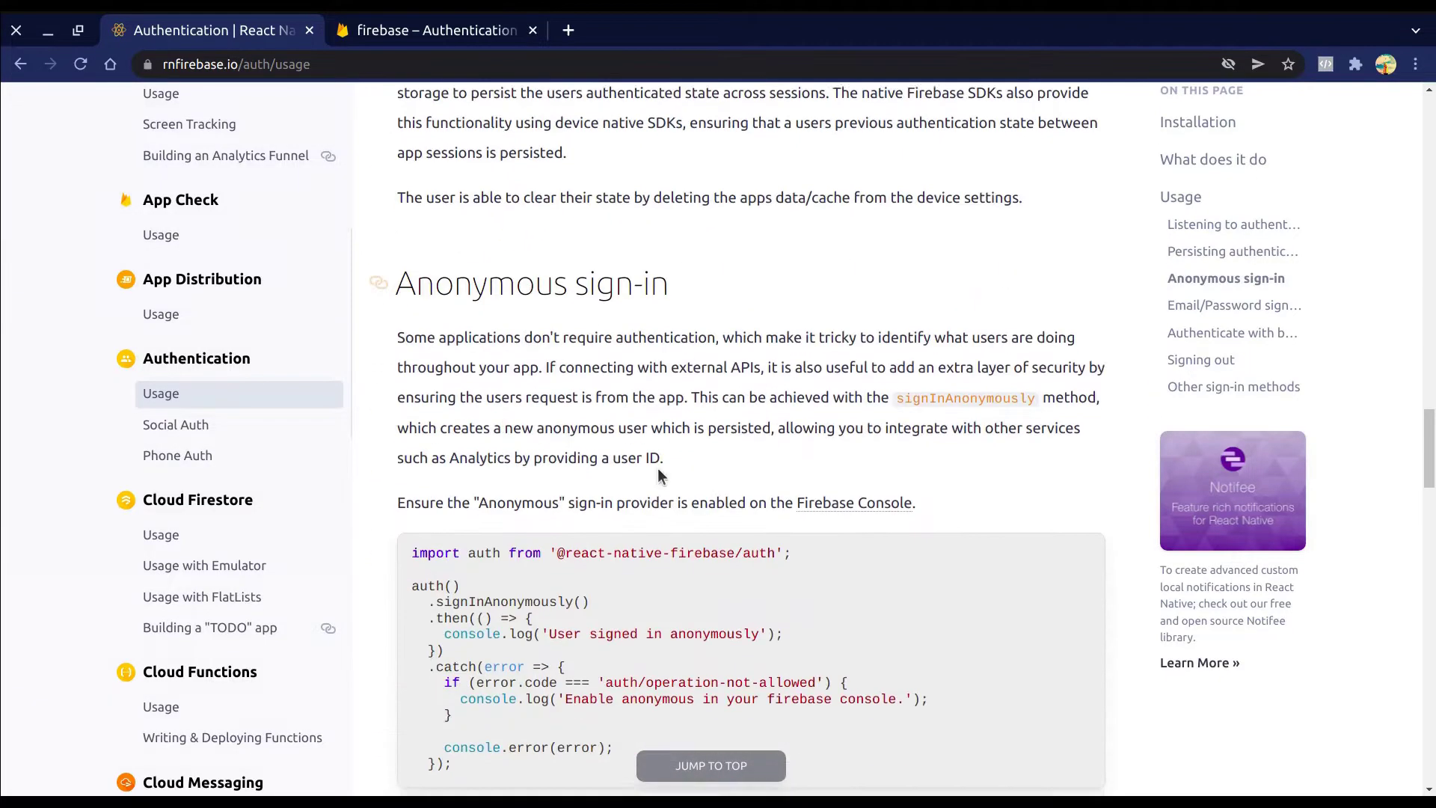
scroll(657, 468, "down", 1)
left_click_drag(411, 441, 567, 639)
left_click(568, 639)
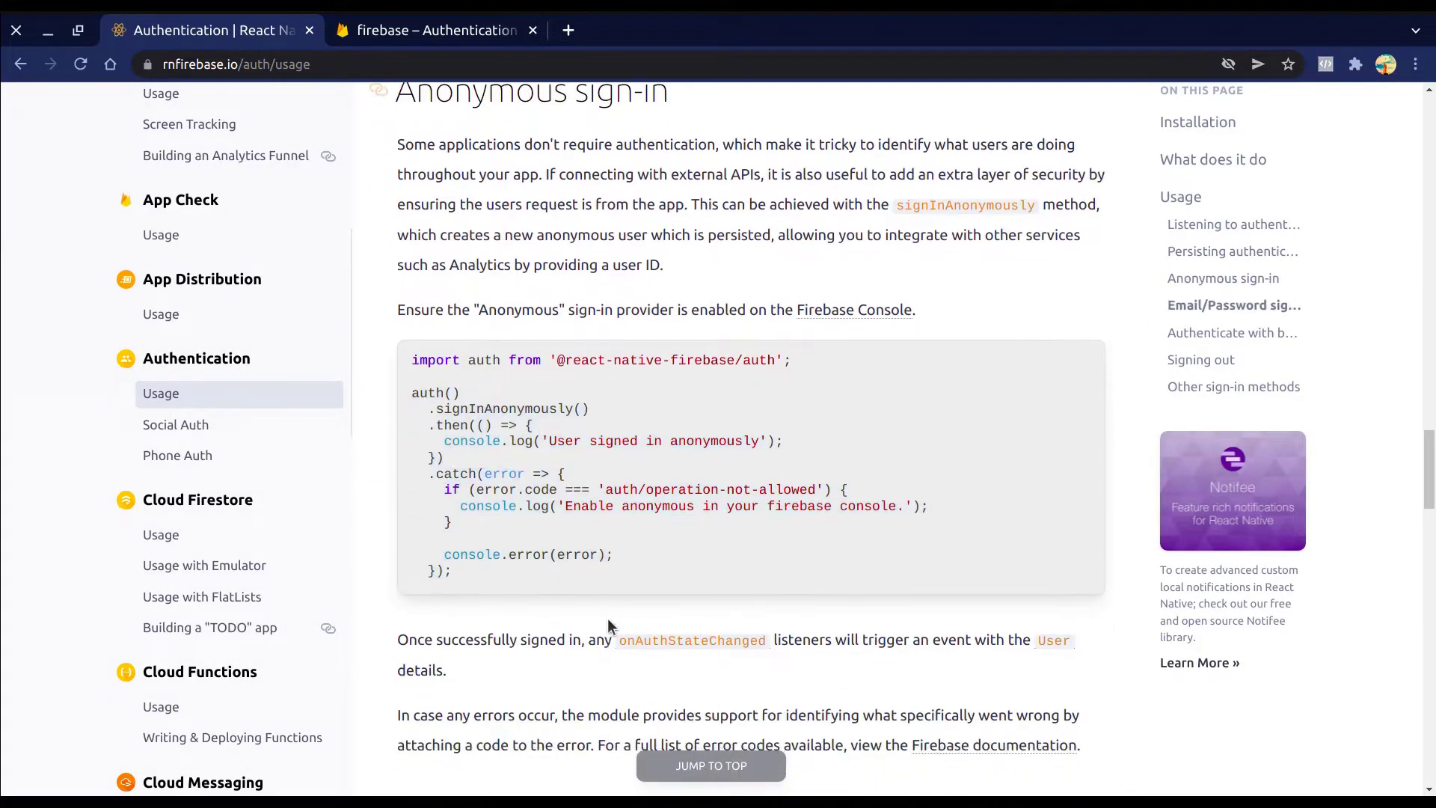
scroll(611, 617, "down", 2)
scroll(610, 619, "down", 3)
scroll(603, 601, "down", 1)
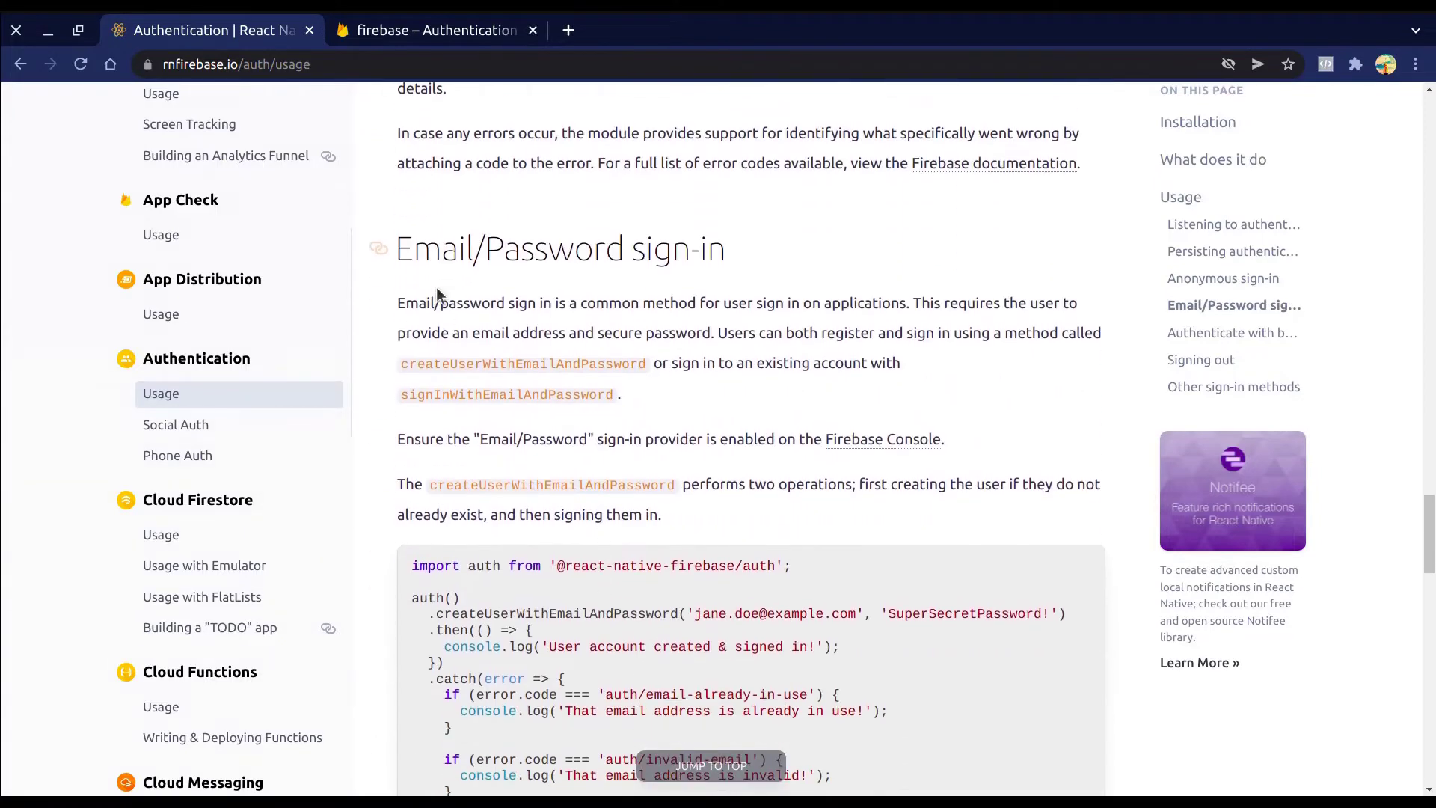
left_click_drag(395, 250, 725, 252)
left_click(680, 348)
scroll(577, 390, "down", 1)
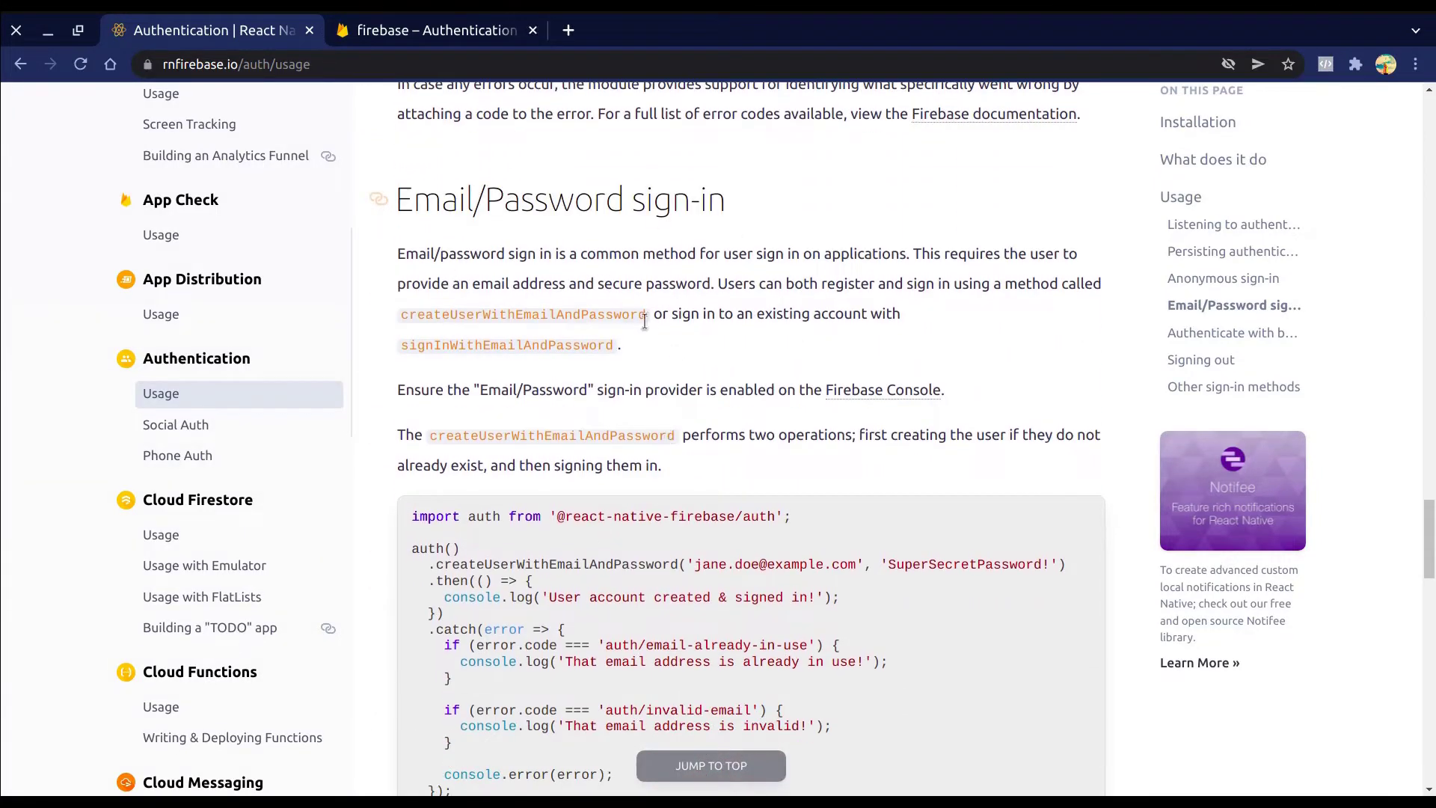
scroll(646, 371, "down", 2)
double_click(484, 383)
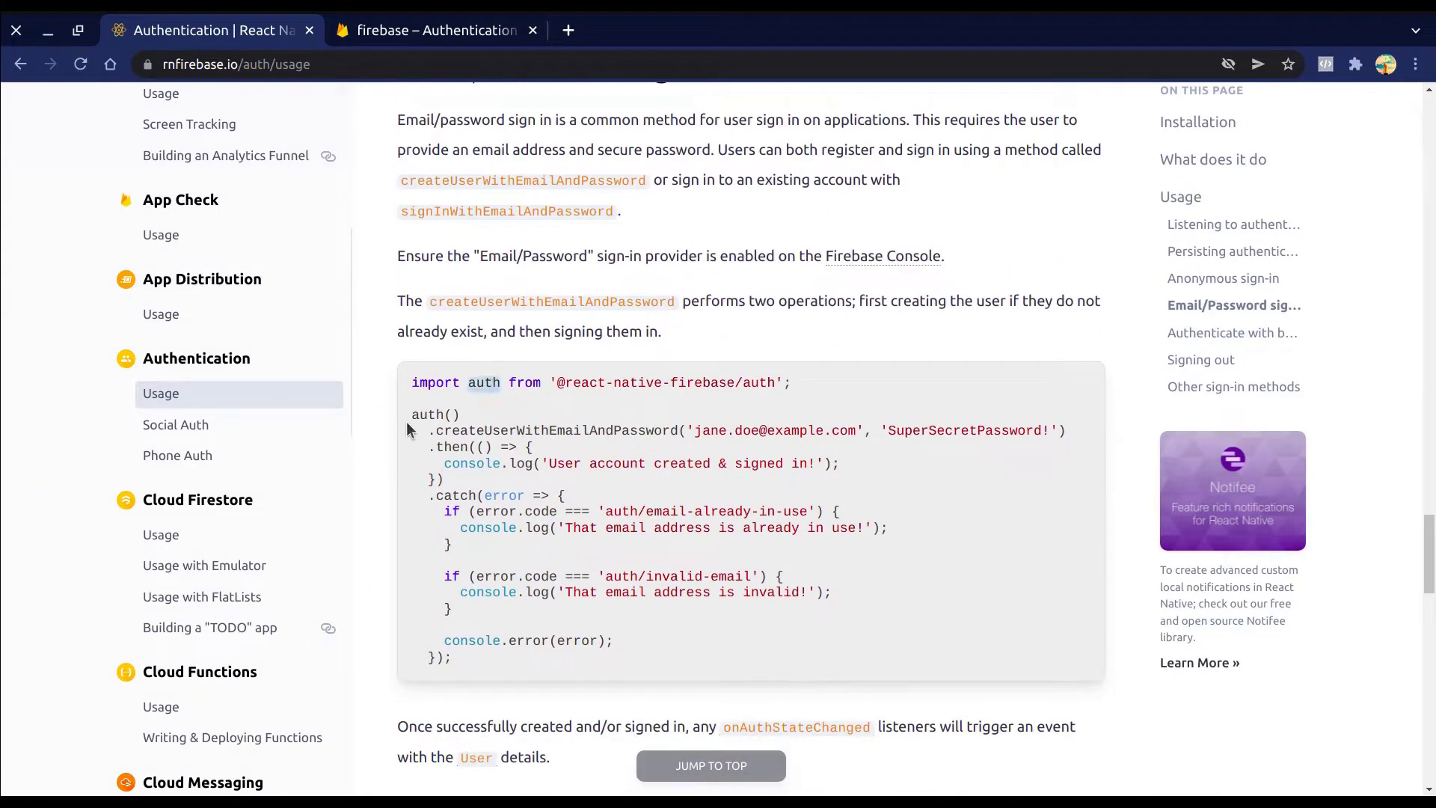
left_click_drag(412, 414, 513, 672)
key("ctrl+c")
scroll(552, 673, "down", 1)
Step: Back in App.js, paste the docs' createUserWithEmailAndPassword code into a new async function and save
key("alt+Tab")
type("const emailSignIn = async() => {")
key("Return")
key("ctrl+v")
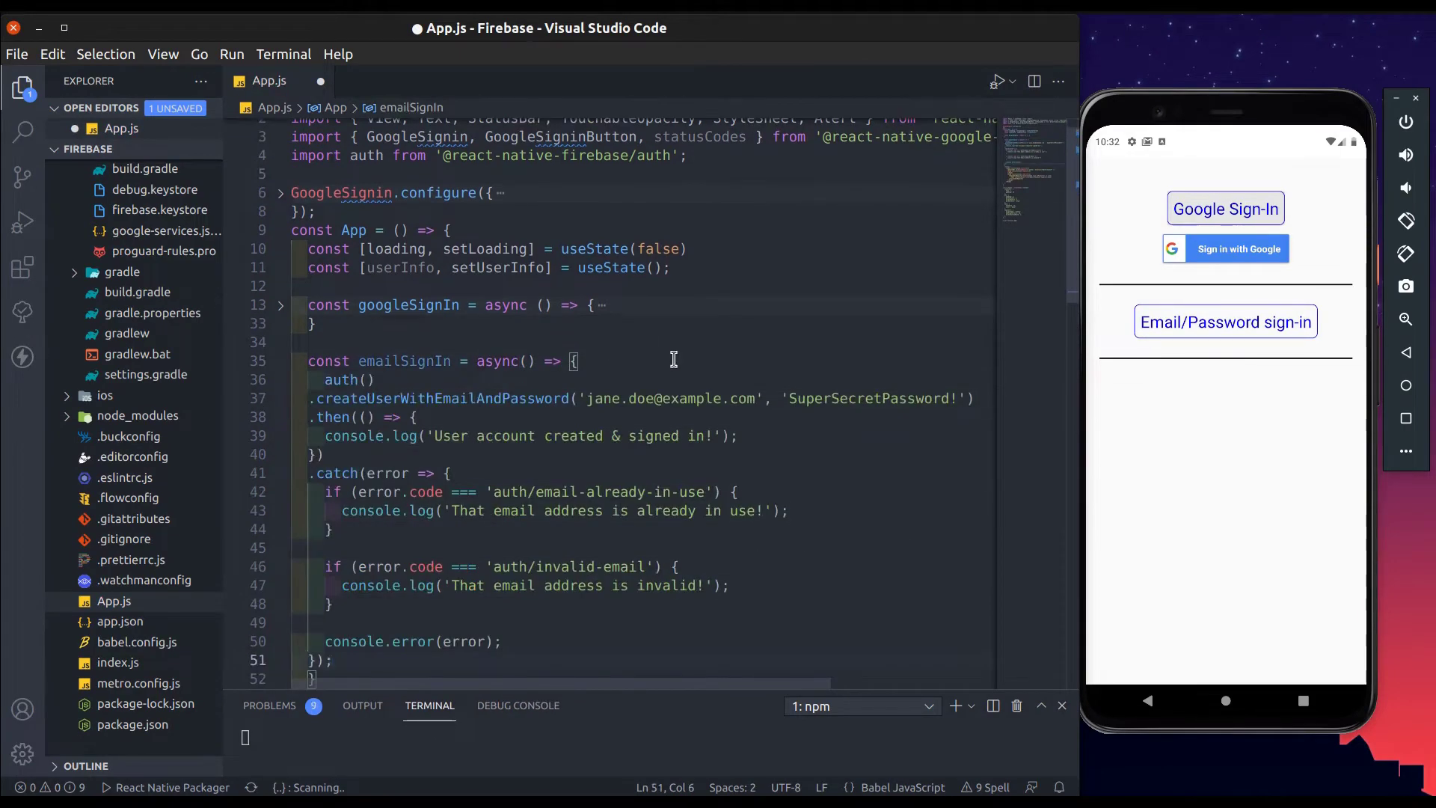
scroll(629, 382, "down", 1)
key("ctrl+s")
scroll(661, 410, "down", 1)
left_click(622, 306)
left_click_drag(624, 305, 793, 306)
double_click(858, 308)
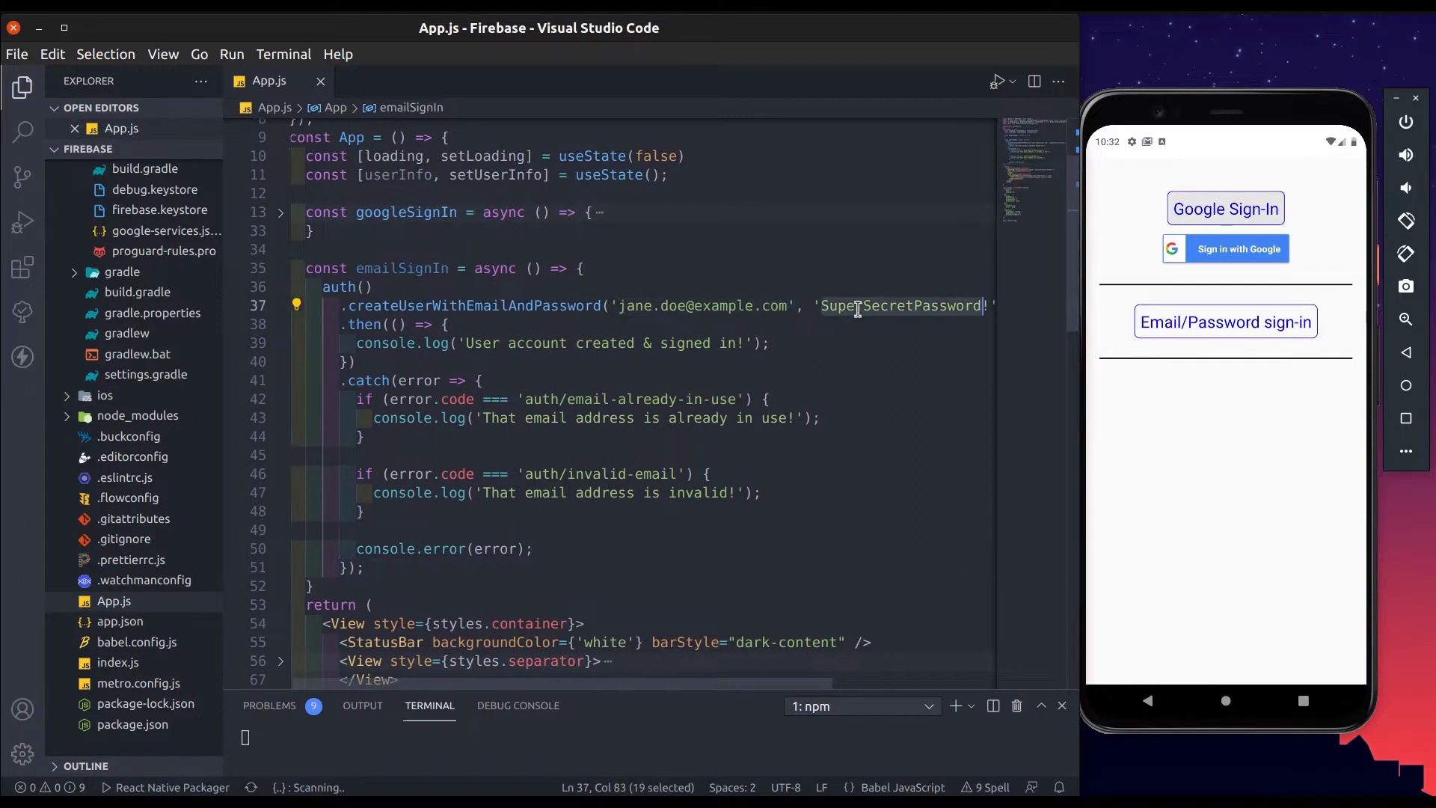
double_click(472, 305)
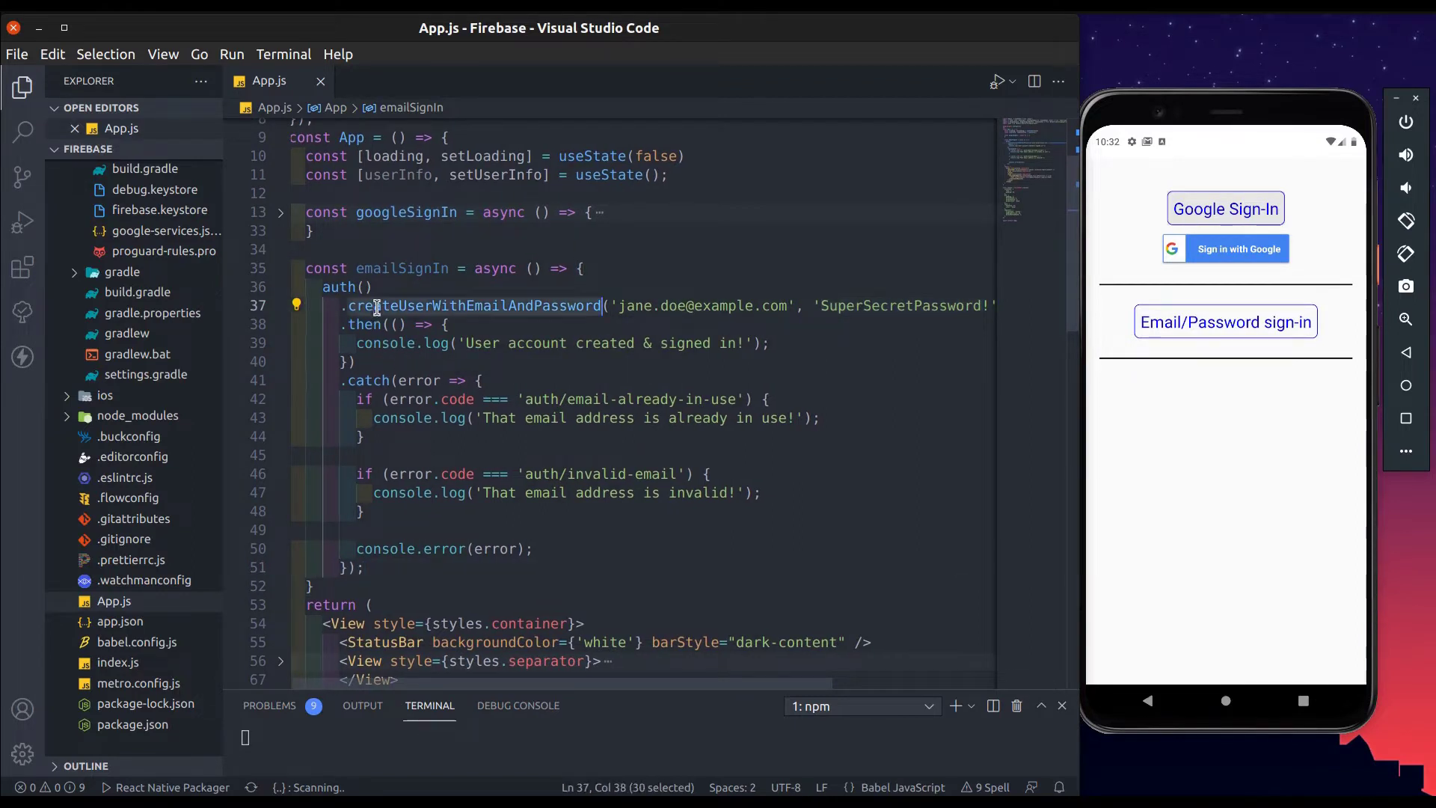
left_click(432, 269)
key("shift+Right")
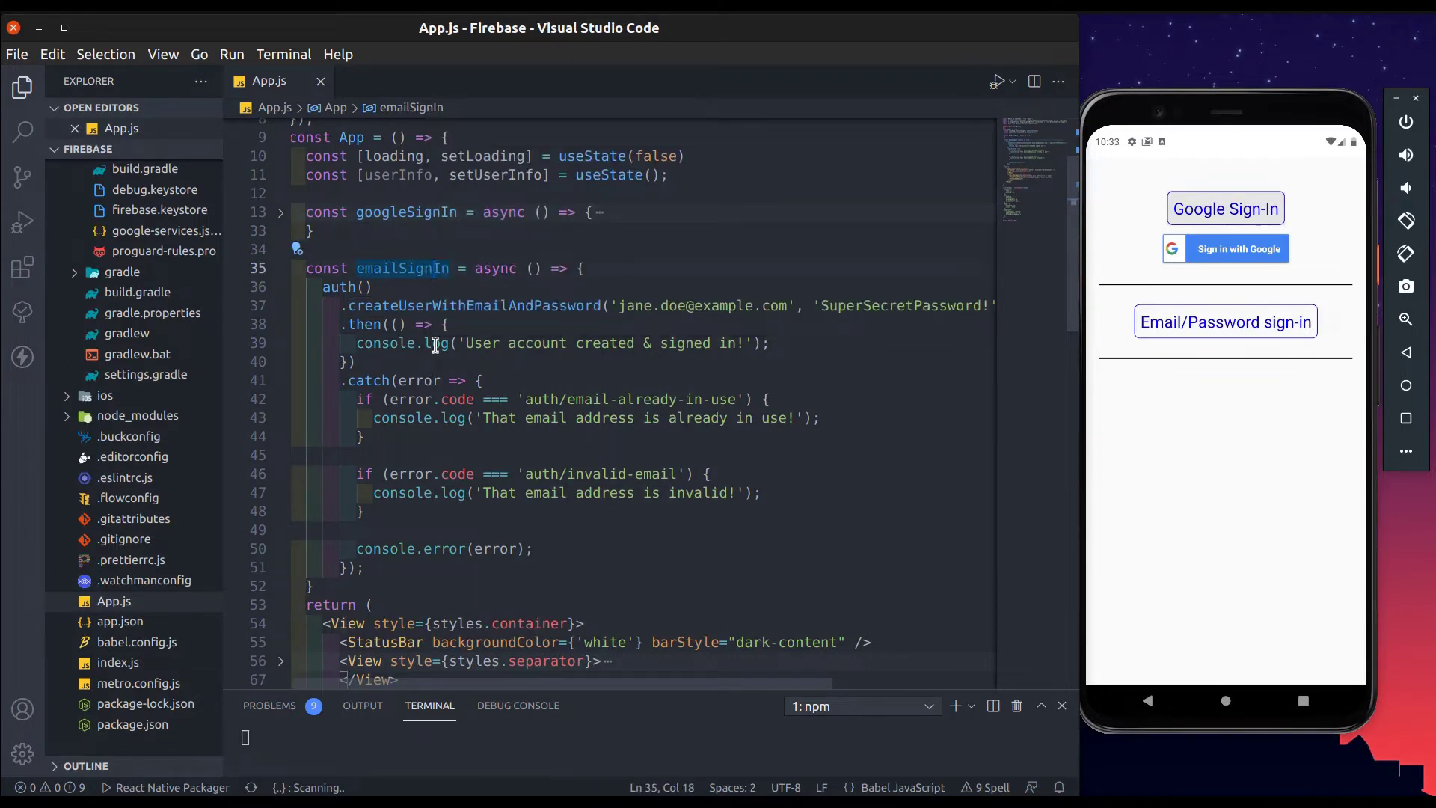
key("shift+Right")
type("Up")
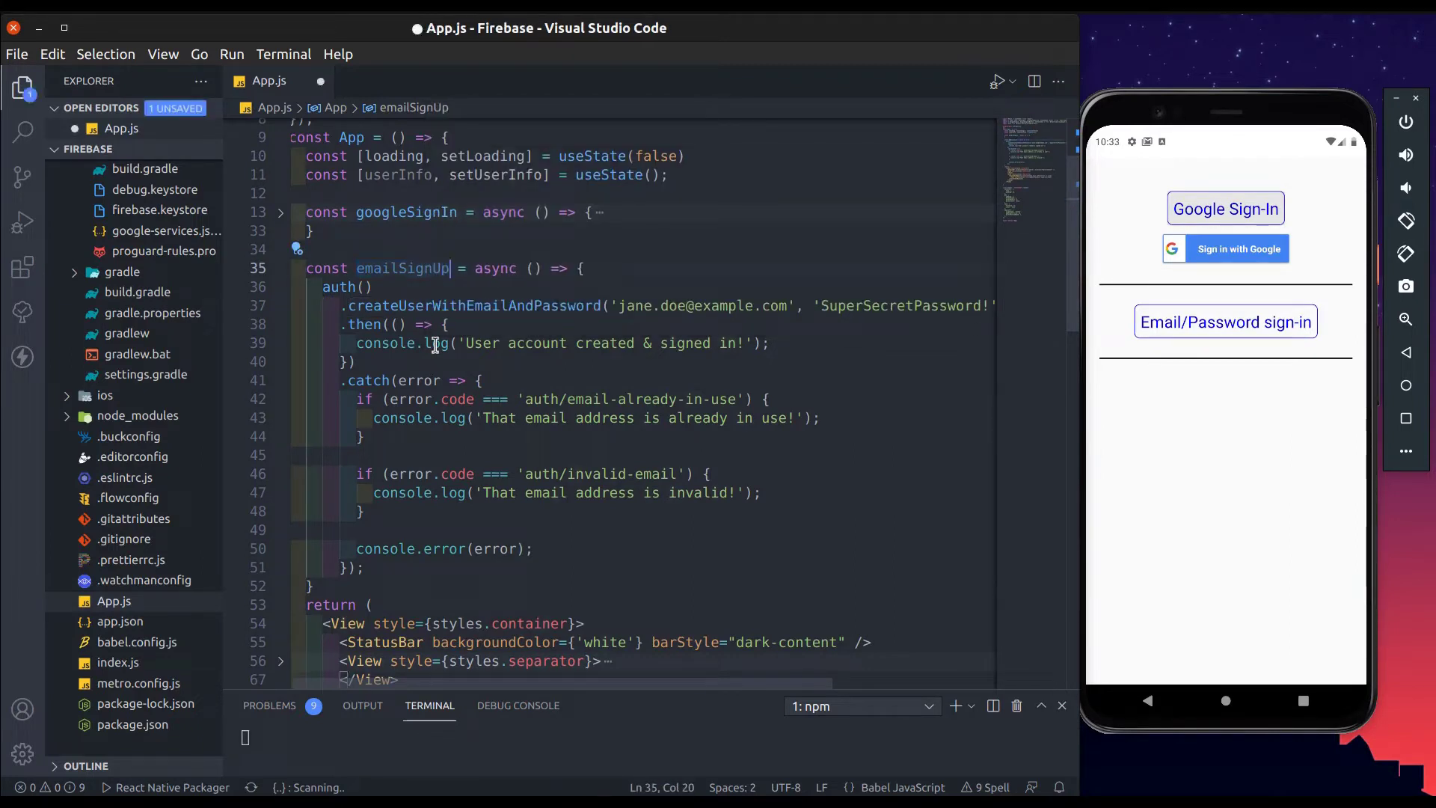
double_click(410, 270)
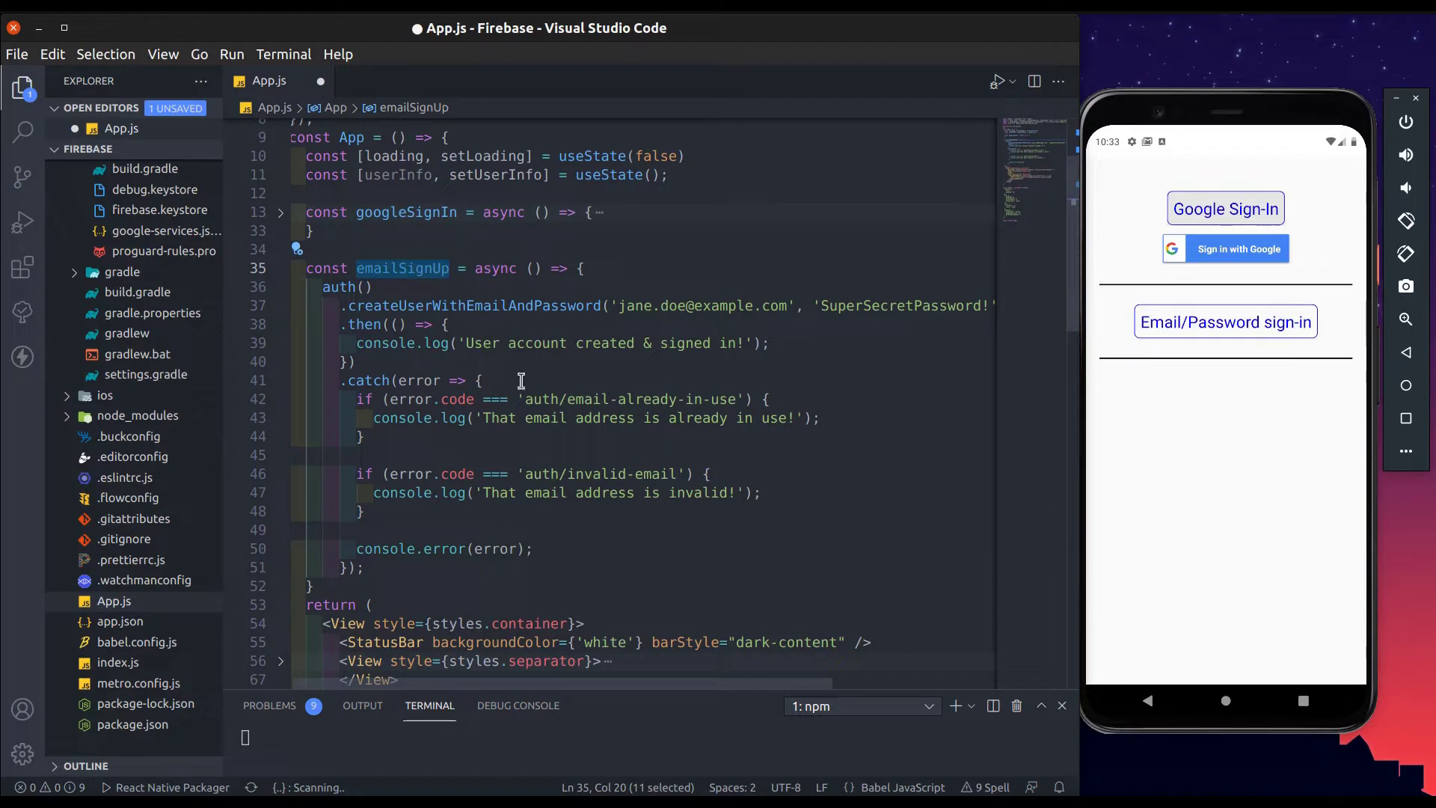
Step: Set the Email/Password button's onPress to emailSignUp and save so the app reloads
left_click_drag(467, 343, 730, 344)
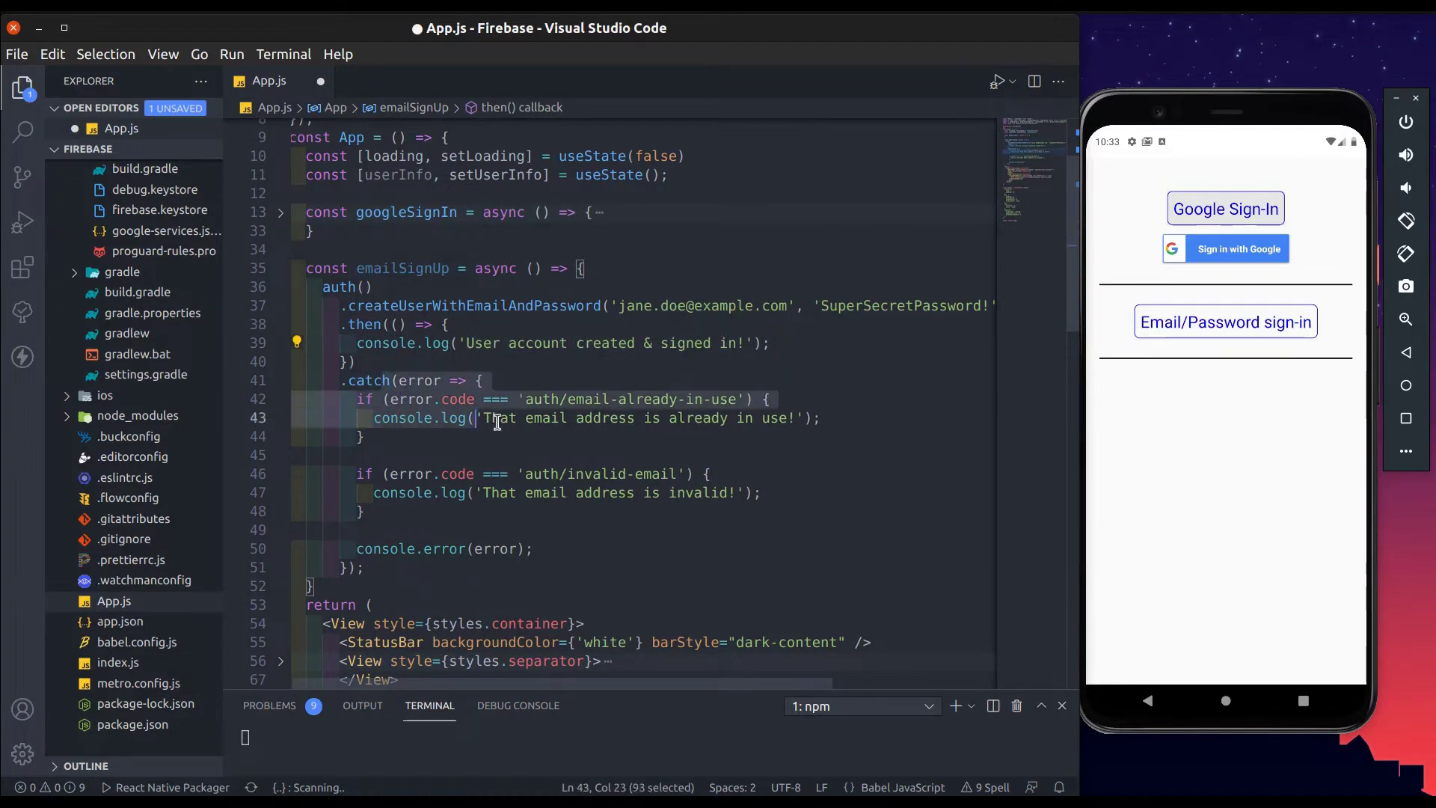
left_click_drag(373, 382, 681, 506)
left_click(705, 517)
scroll(673, 518, "down", 1)
scroll(663, 519, "down", 1)
scroll(603, 468, "down", 1)
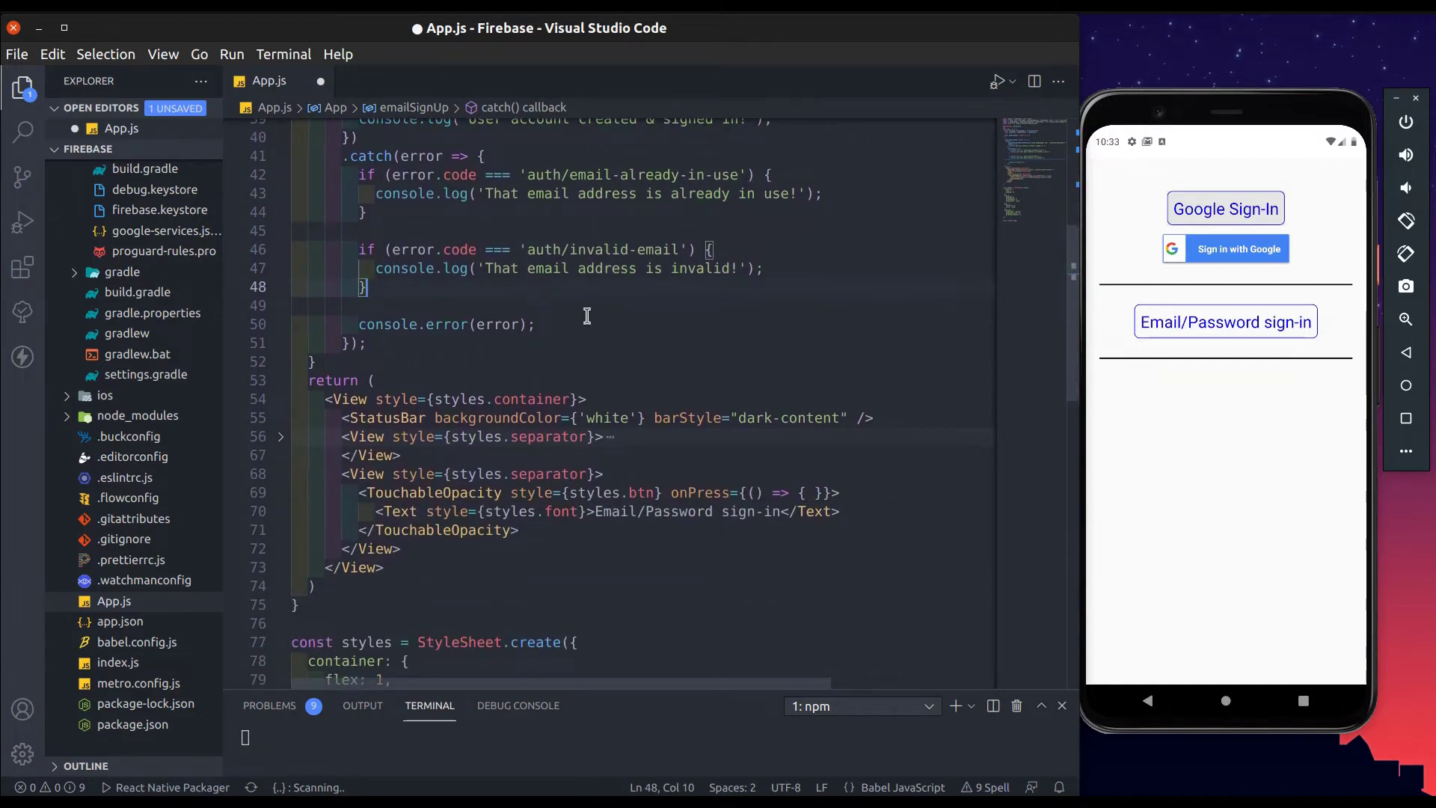
left_click_drag(745, 493, 827, 493)
type("emailSignUp")
key("ctrl+s")
scroll(689, 558, "up", 3)
Step: Add Email/Password as a sign-in provider, enabled with passwordless email link left off, and save
double_click(477, 240)
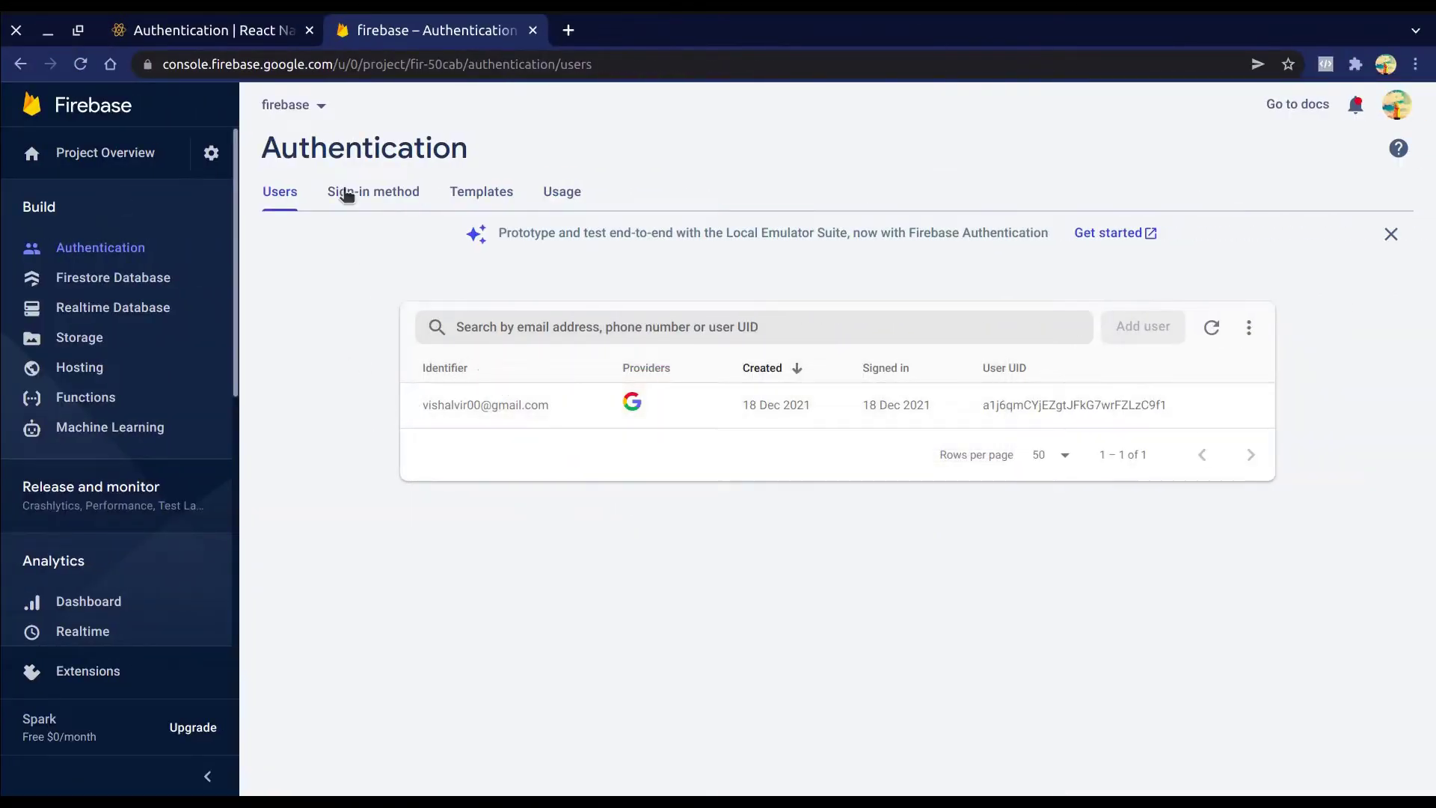
left_click(373, 192)
left_click(1193, 319)
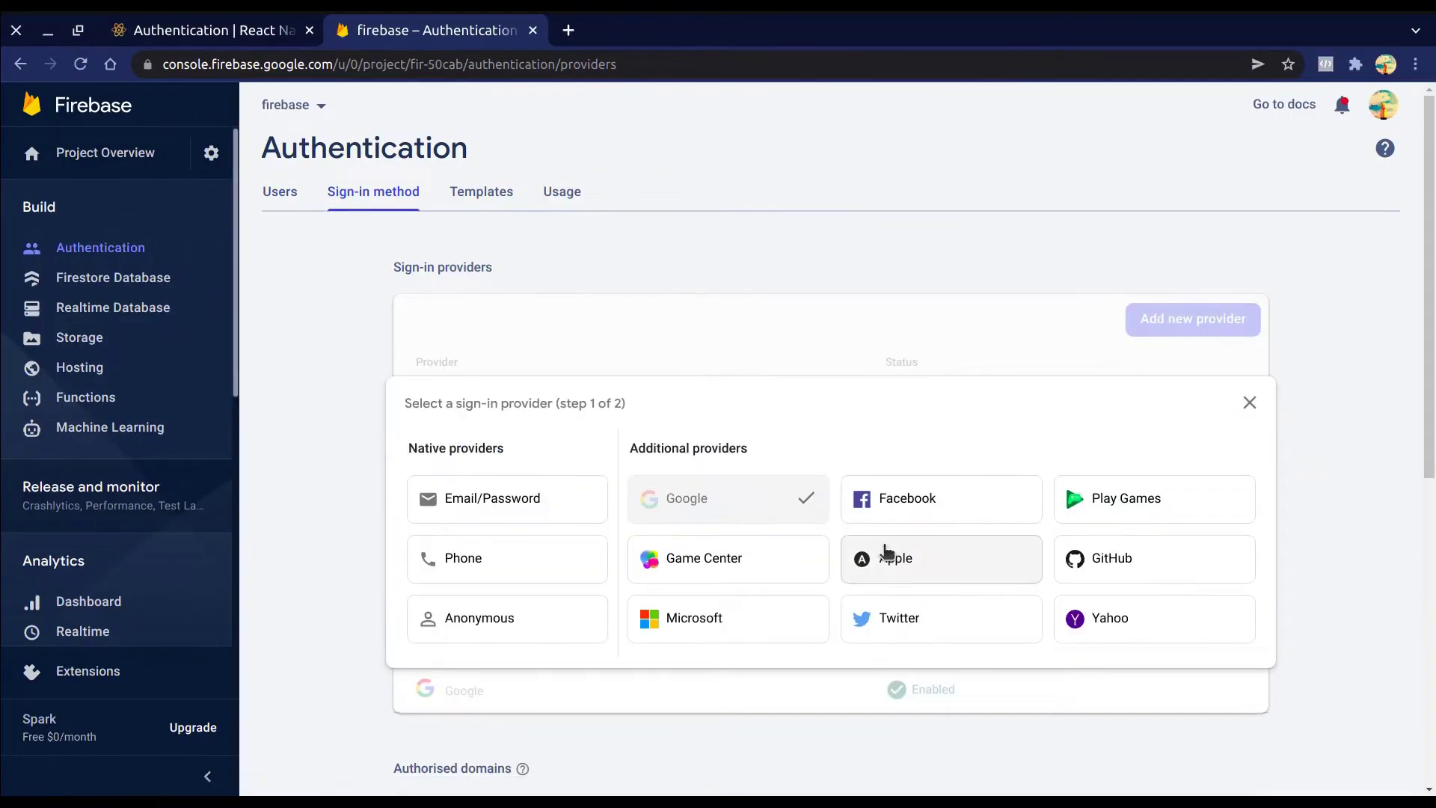
left_click(479, 500)
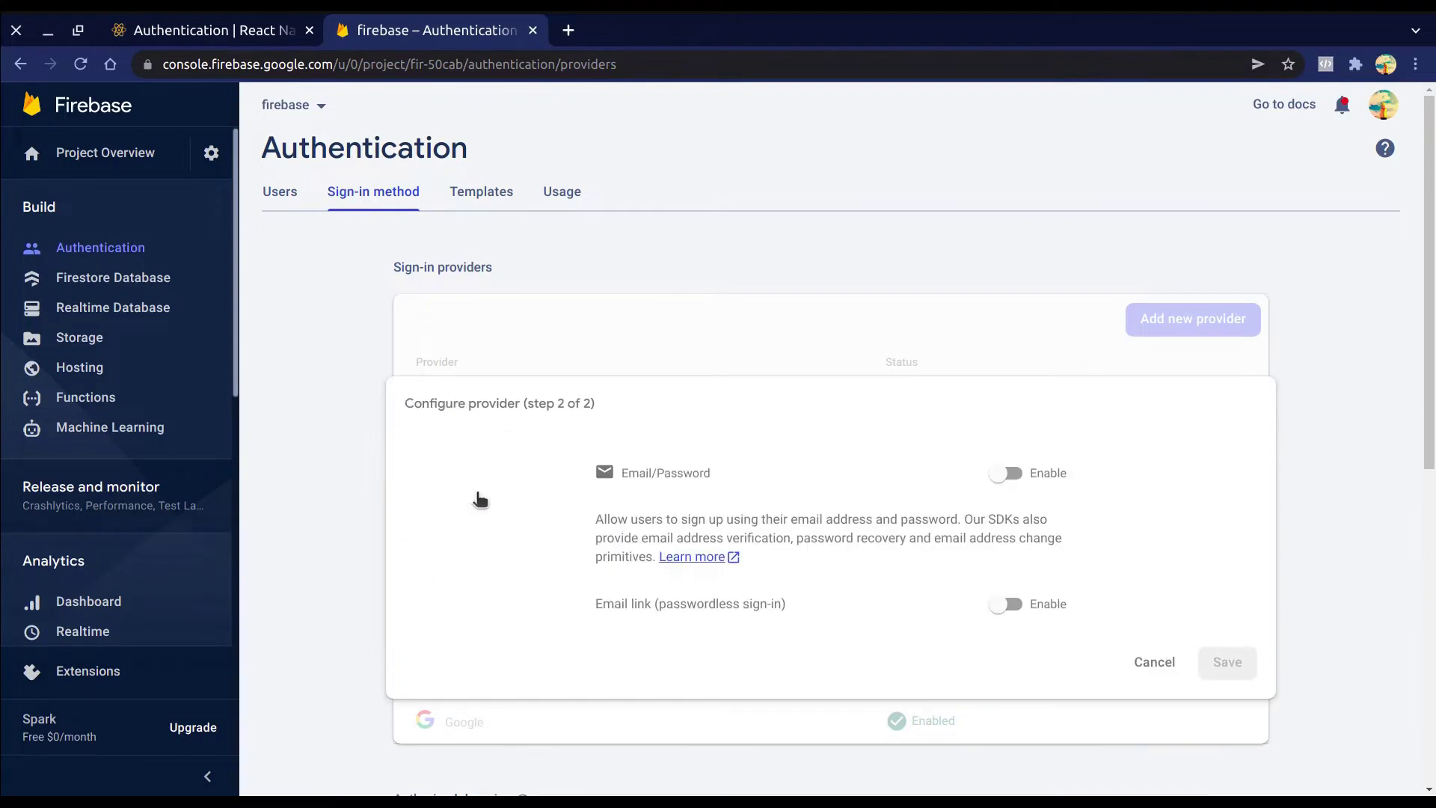
left_click(1006, 472)
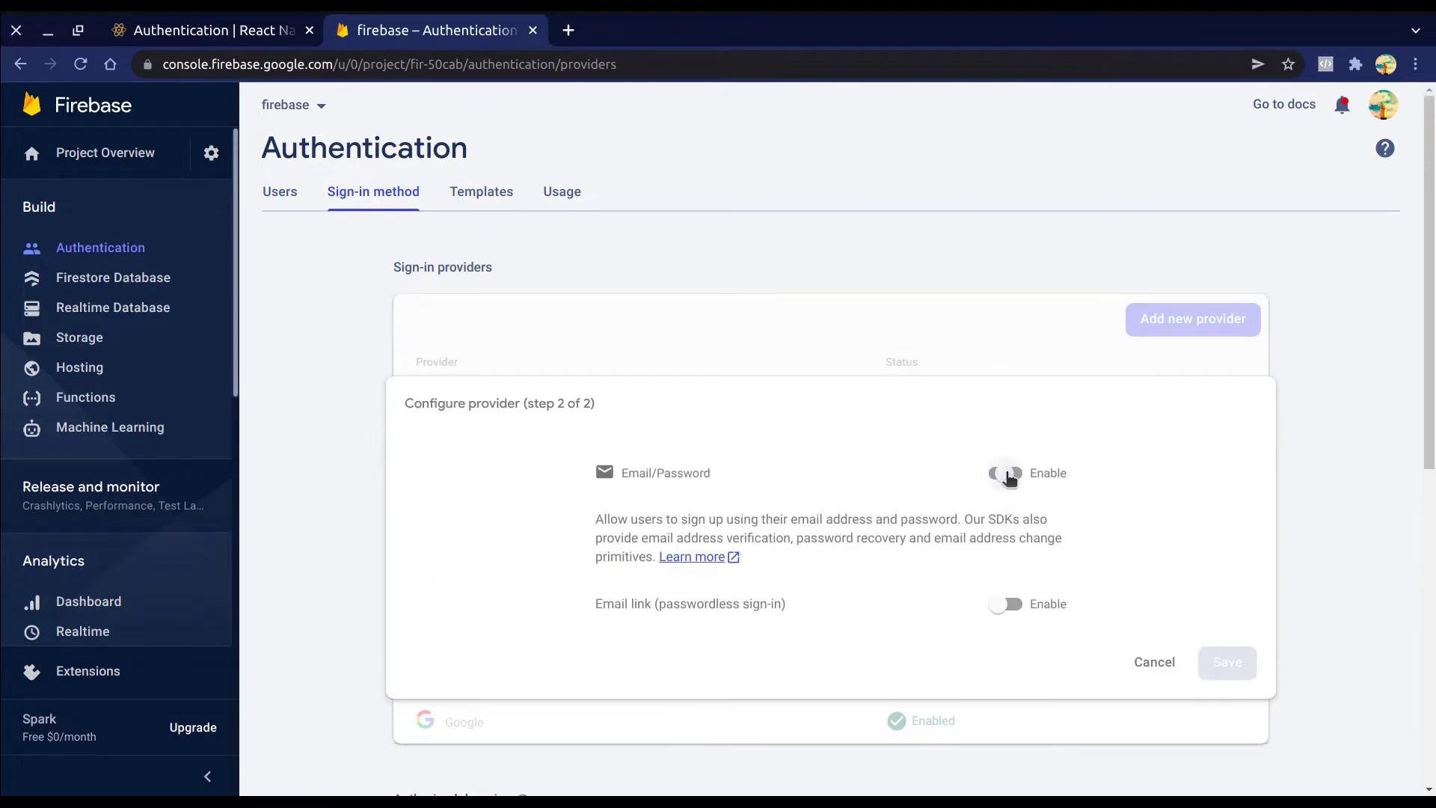
left_click_drag(594, 603, 793, 612)
left_click(1008, 603)
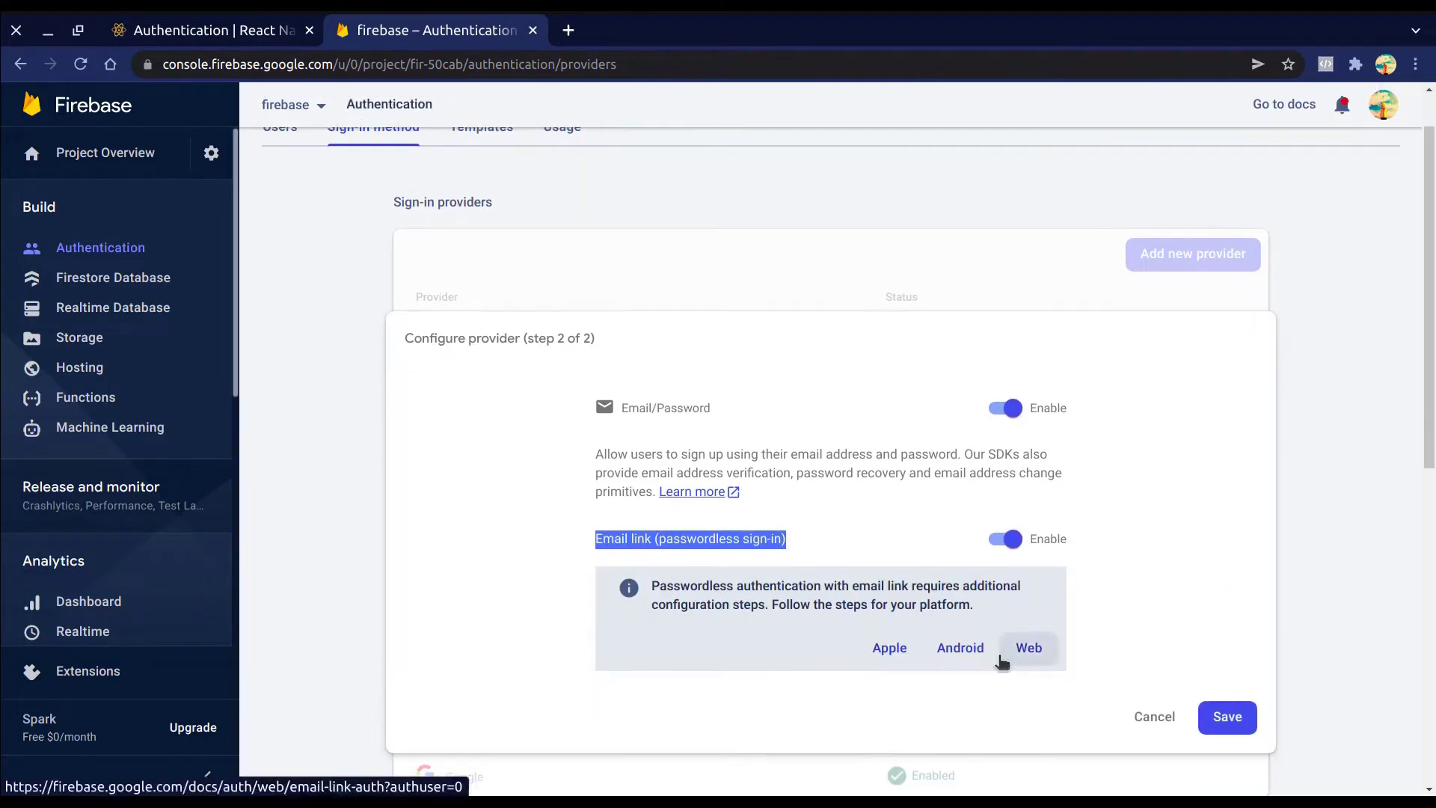
left_click(1011, 538)
left_click(1228, 597)
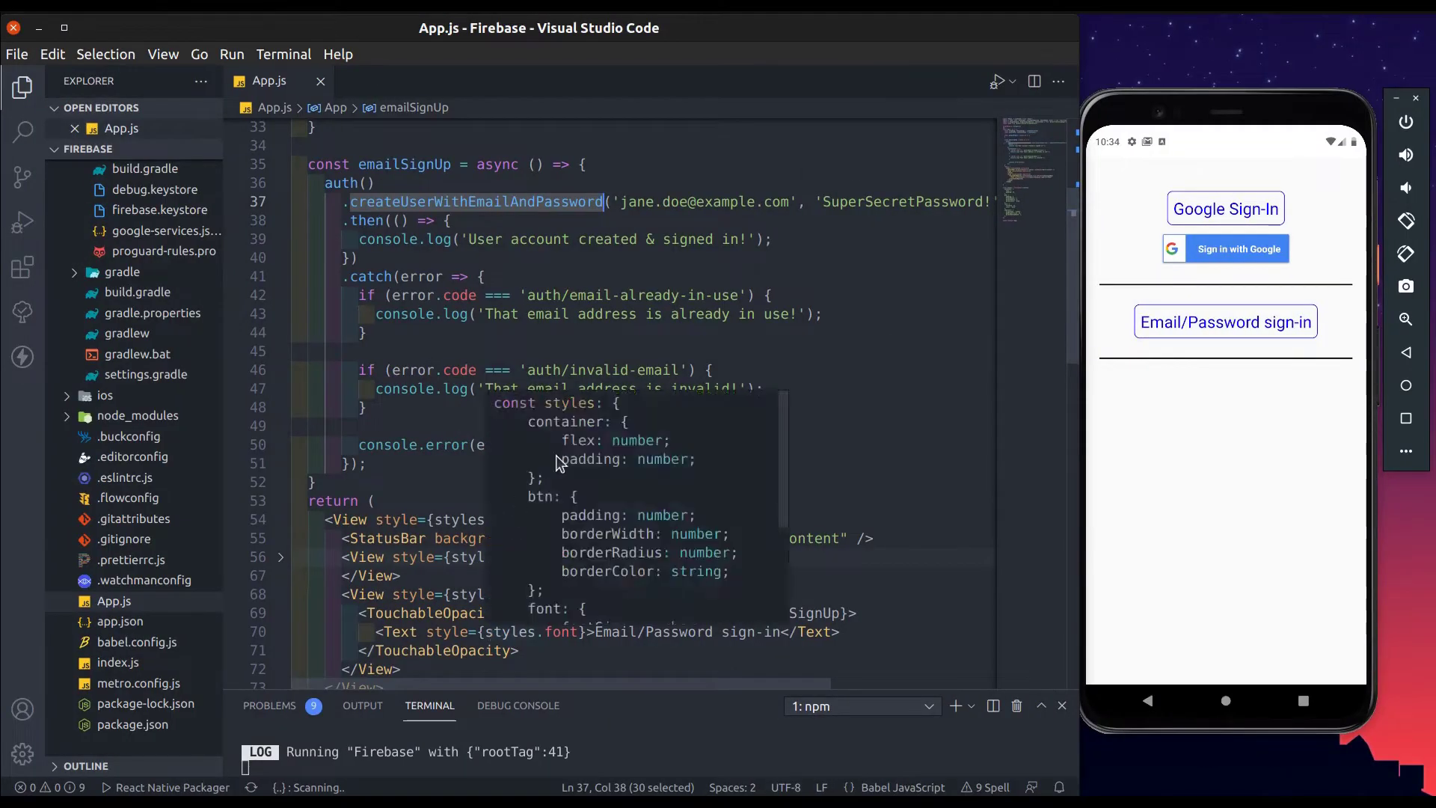
Step: Tap sign-up in the emulator and find the new user's email in Firebase's users list
left_click(824, 364)
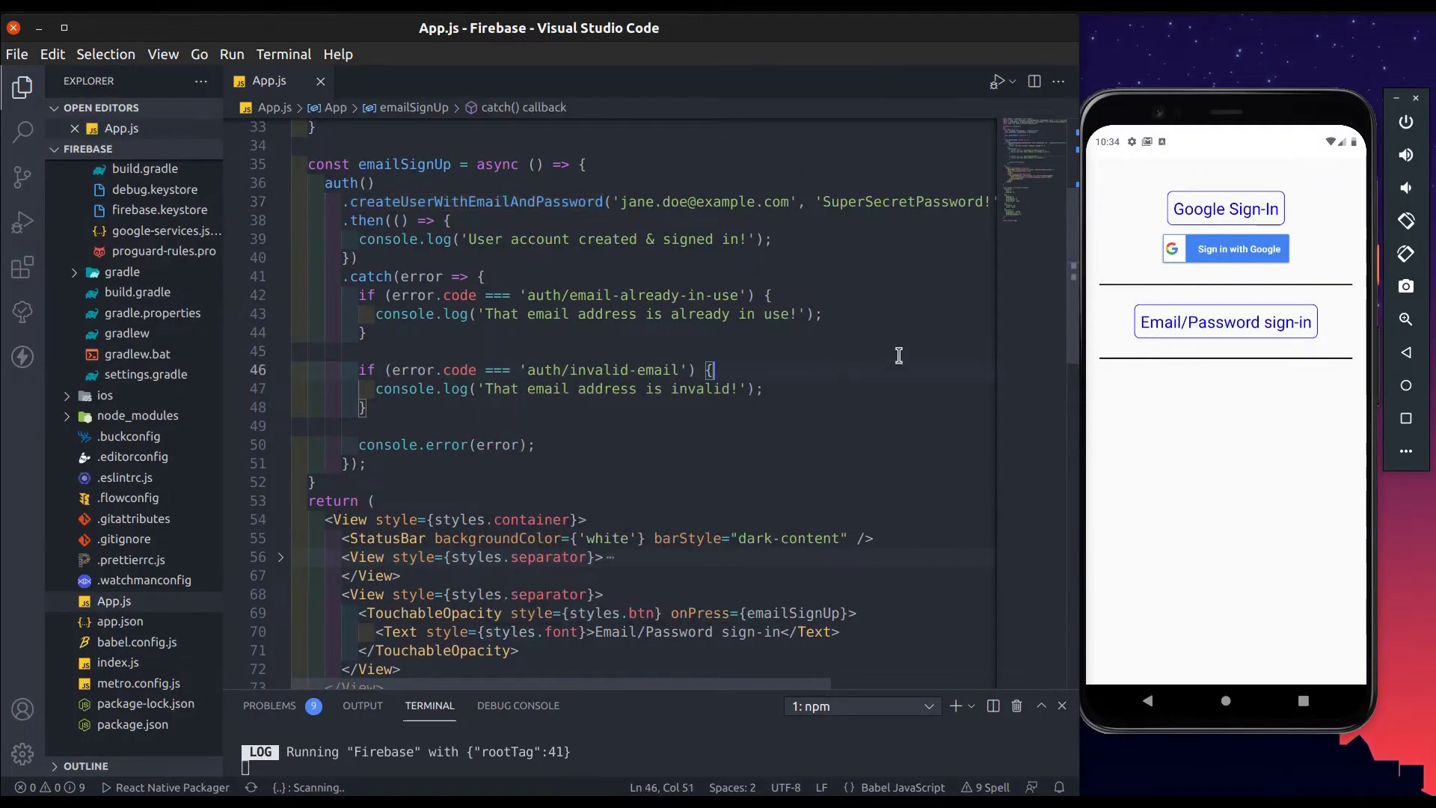
left_click(1182, 323)
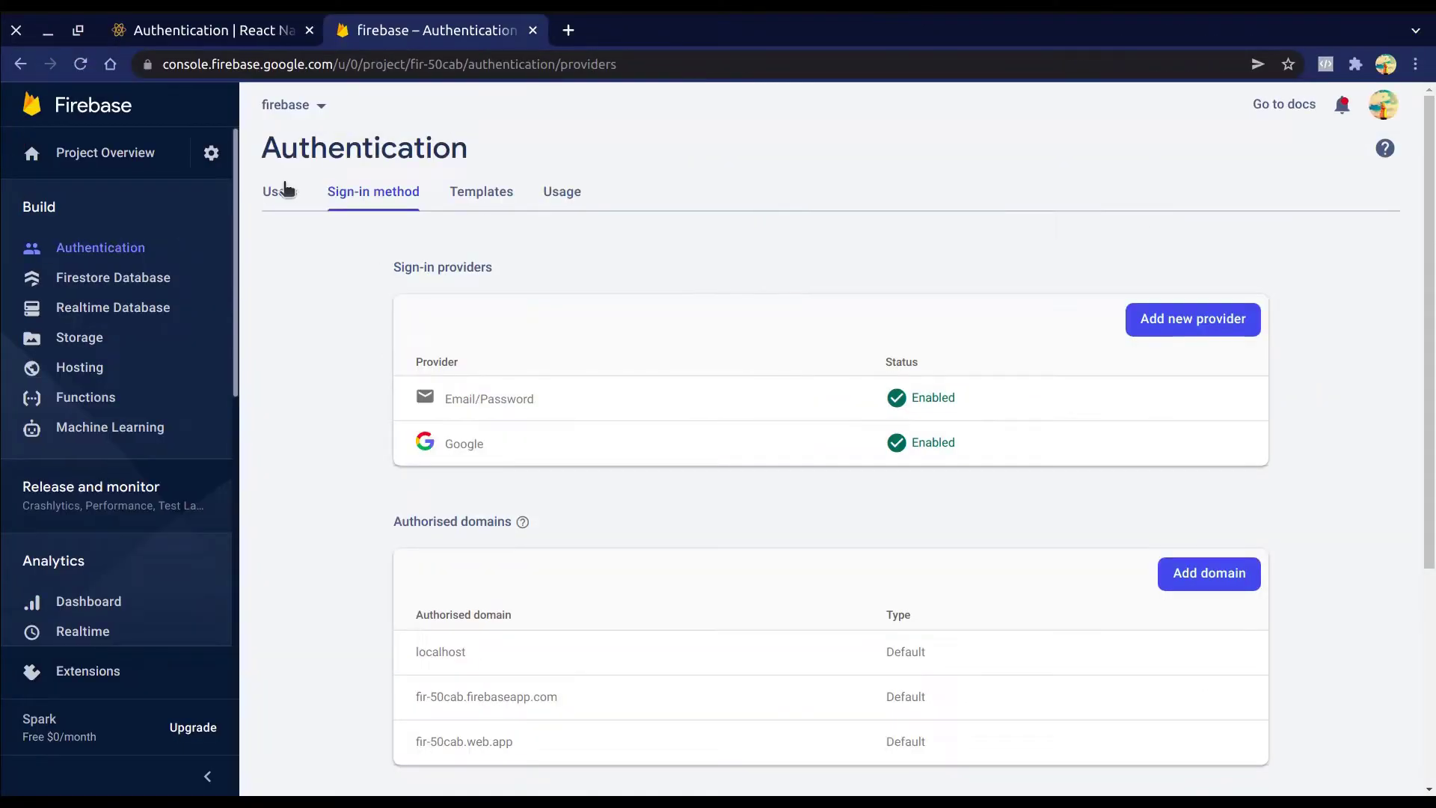
left_click(279, 191)
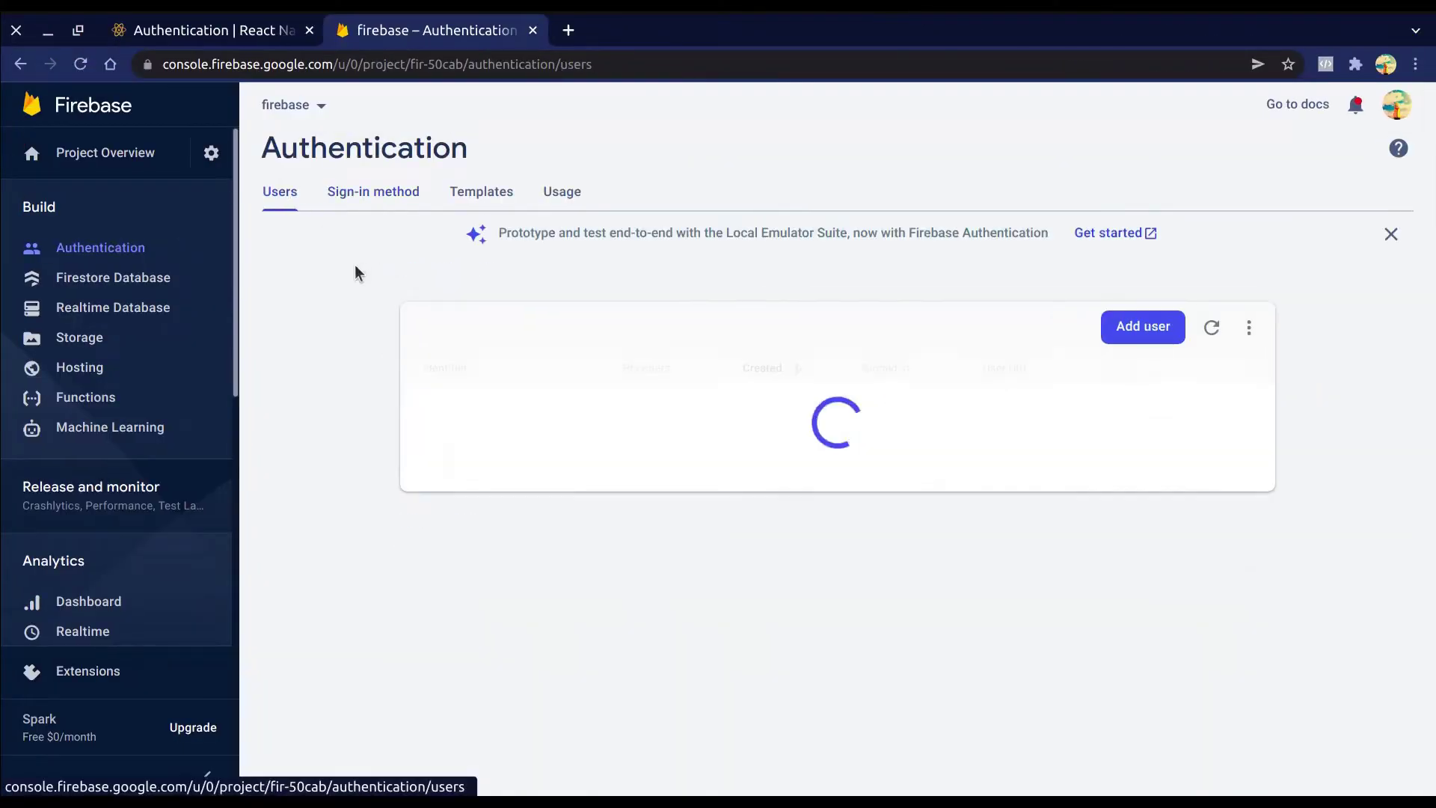
left_click_drag(418, 404, 561, 408)
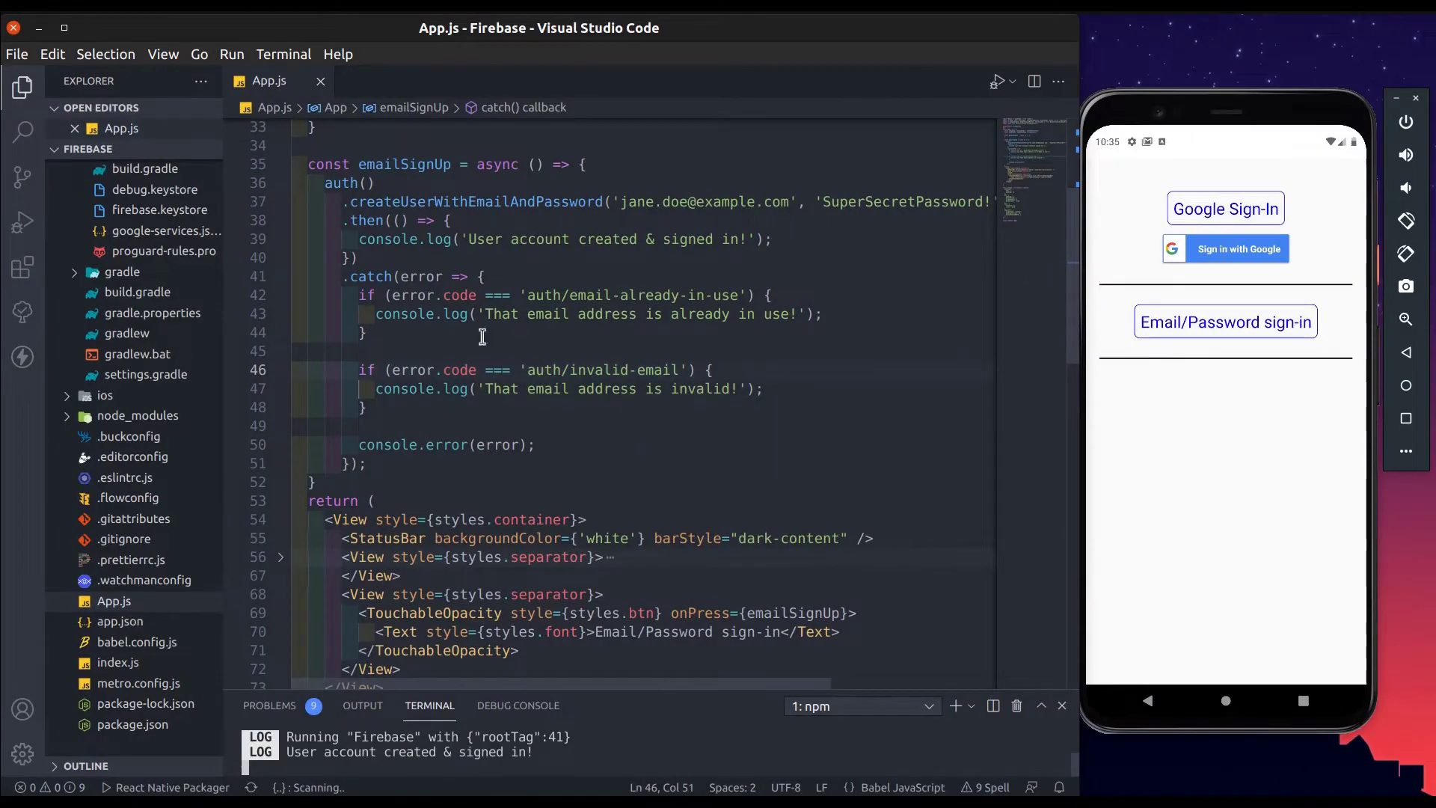
Step: Declare a new const emailSignIn = async () => {} above the return statement
left_click_drag(320, 183, 376, 314)
left_click(339, 490)
type("const")
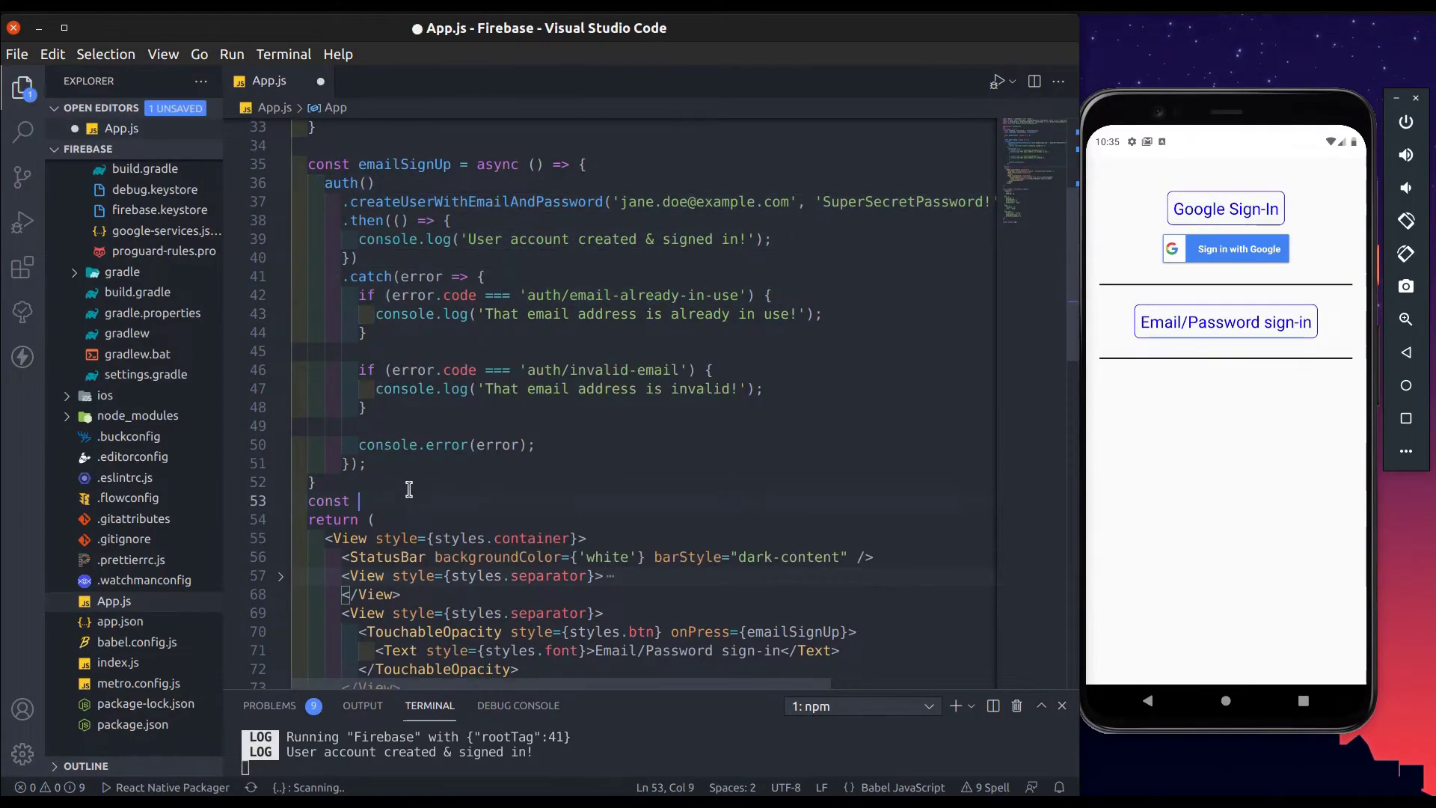
key("Return")
type("const emailSignIn = a")
key("Tab")
key("End")
type("=> {")
key("Return")
type("auth().")
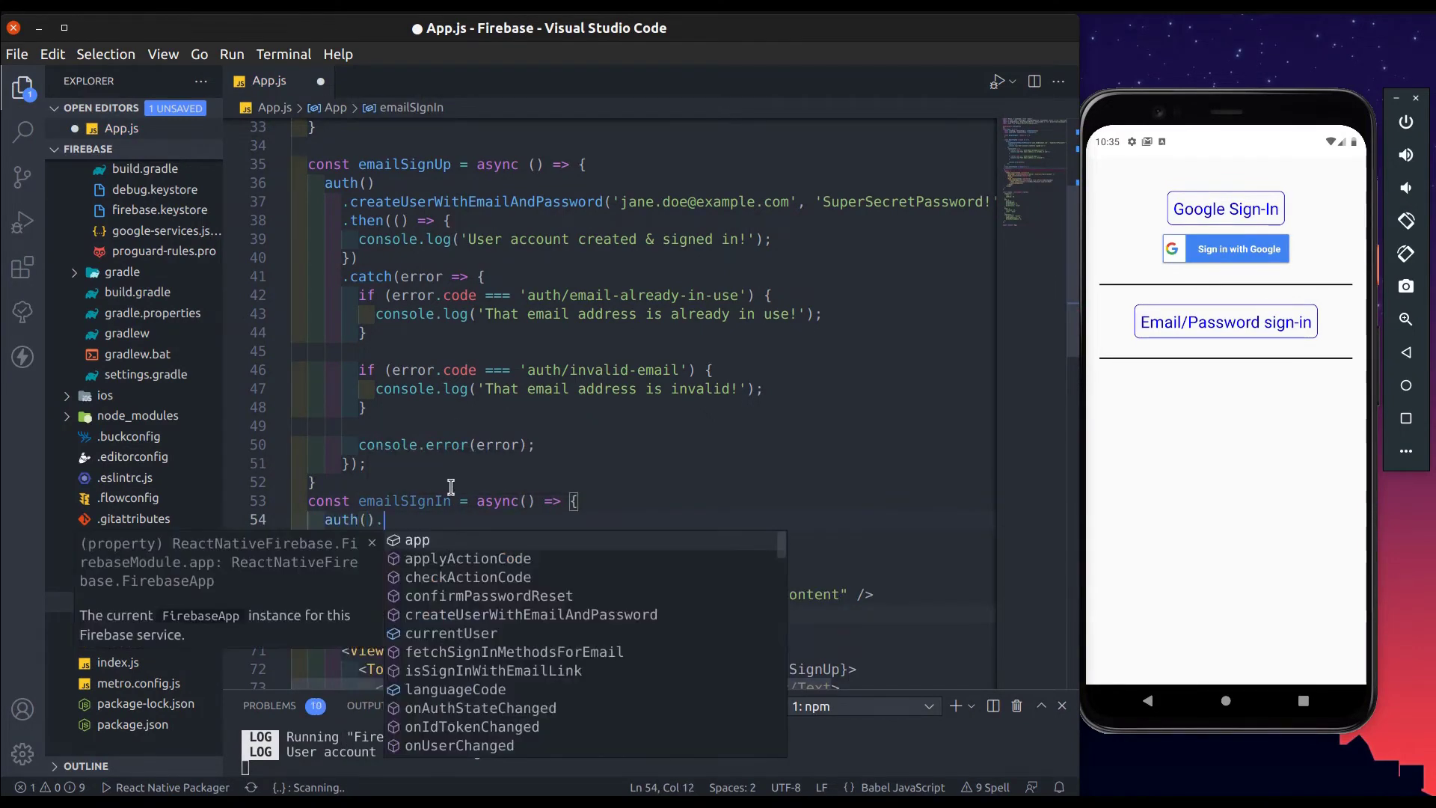
type("sign")
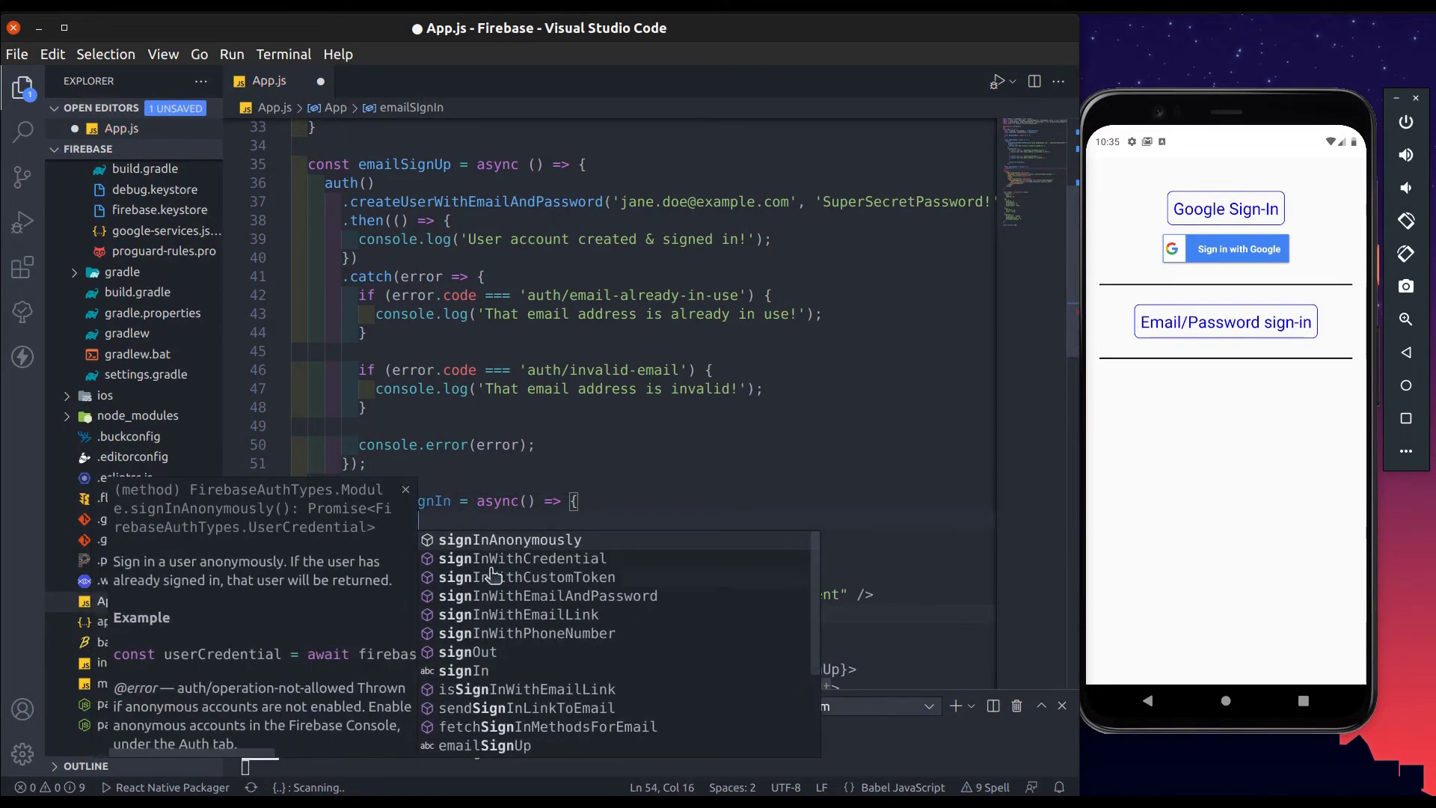
Step: Browse the auth() method suggestions and insert signInWithEmailAndPassword
key("Down")
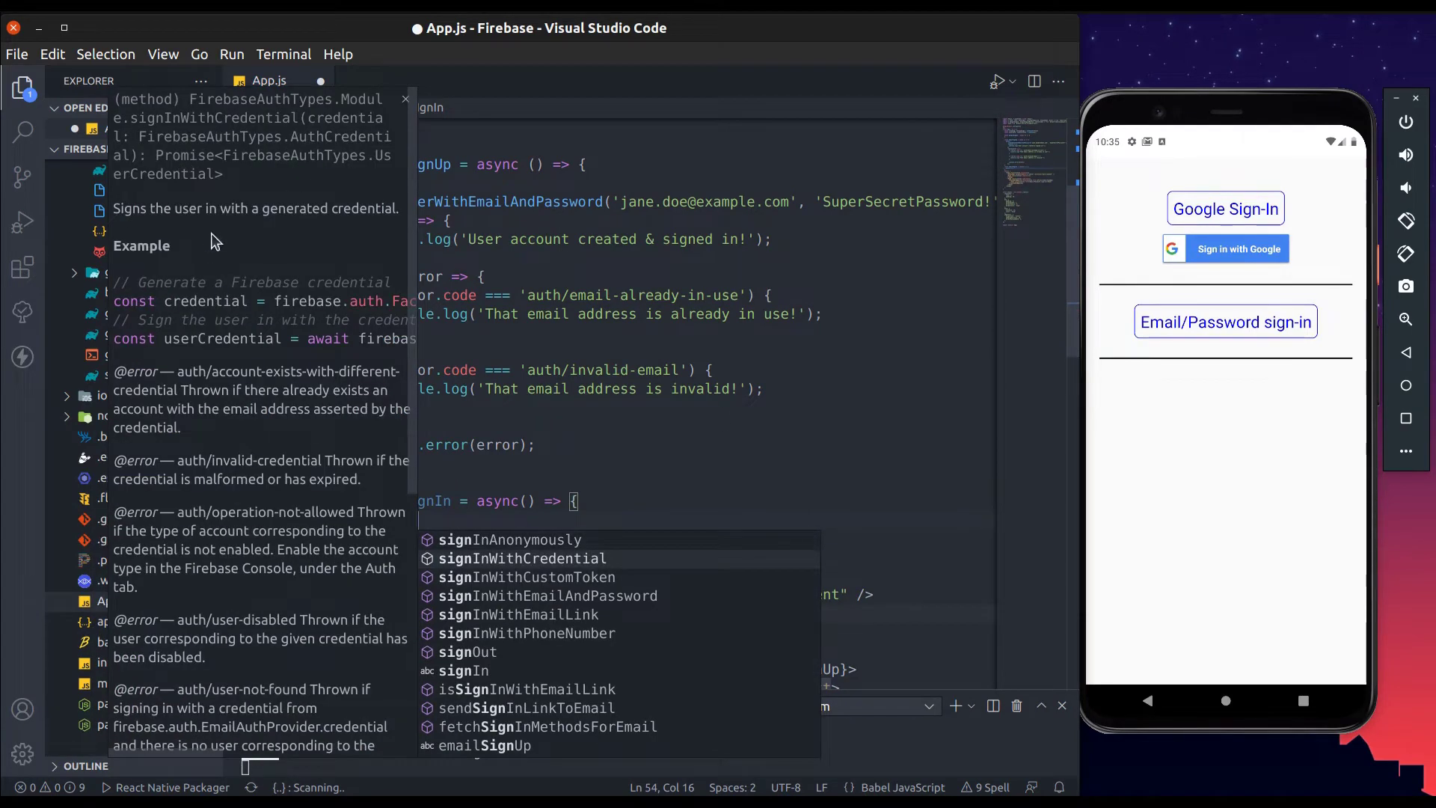
scroll(351, 392, "right", 5)
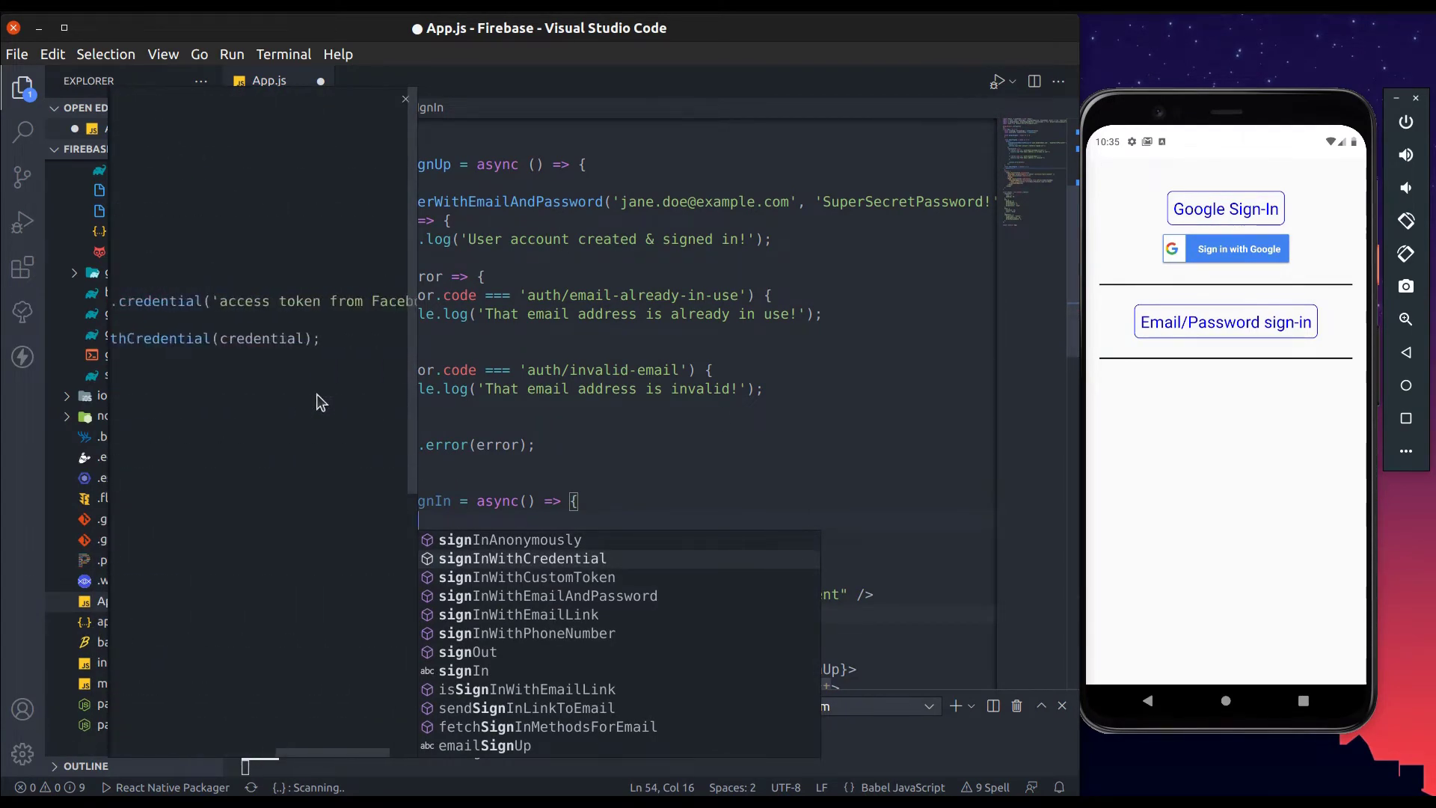
scroll(290, 391, "left", 3)
scroll(286, 391, "right", 3)
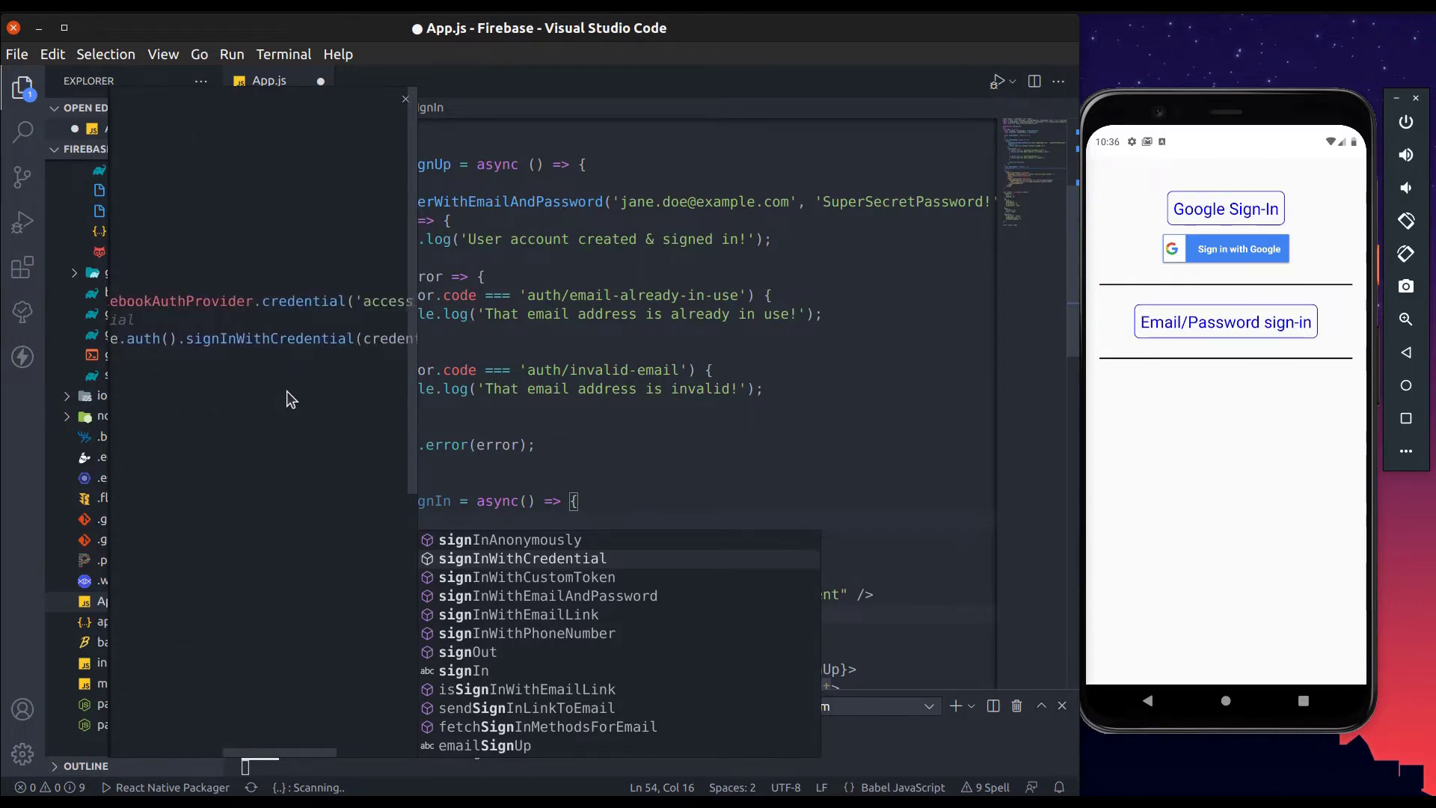
scroll(285, 392, "right", 3)
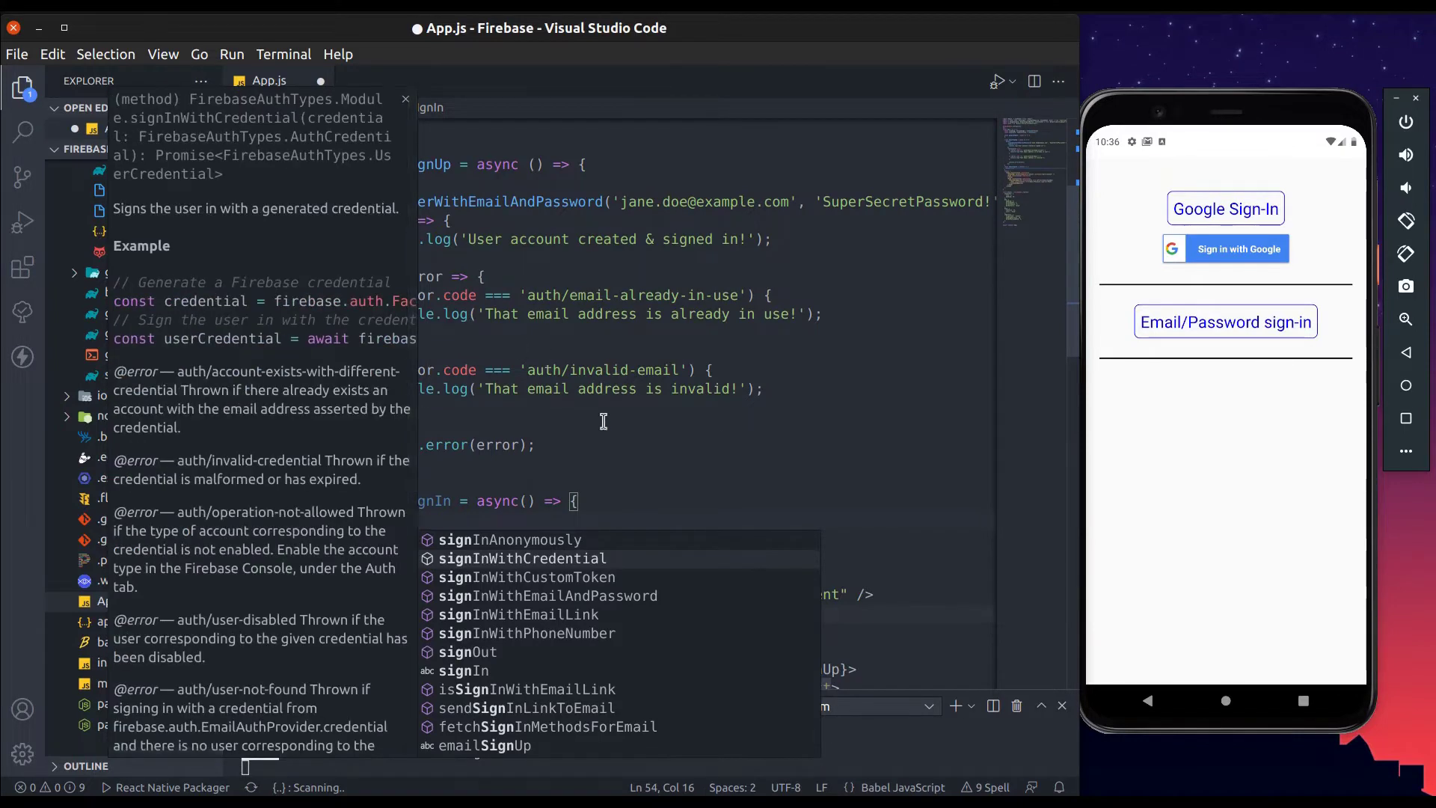
key("Down")
key("Down")
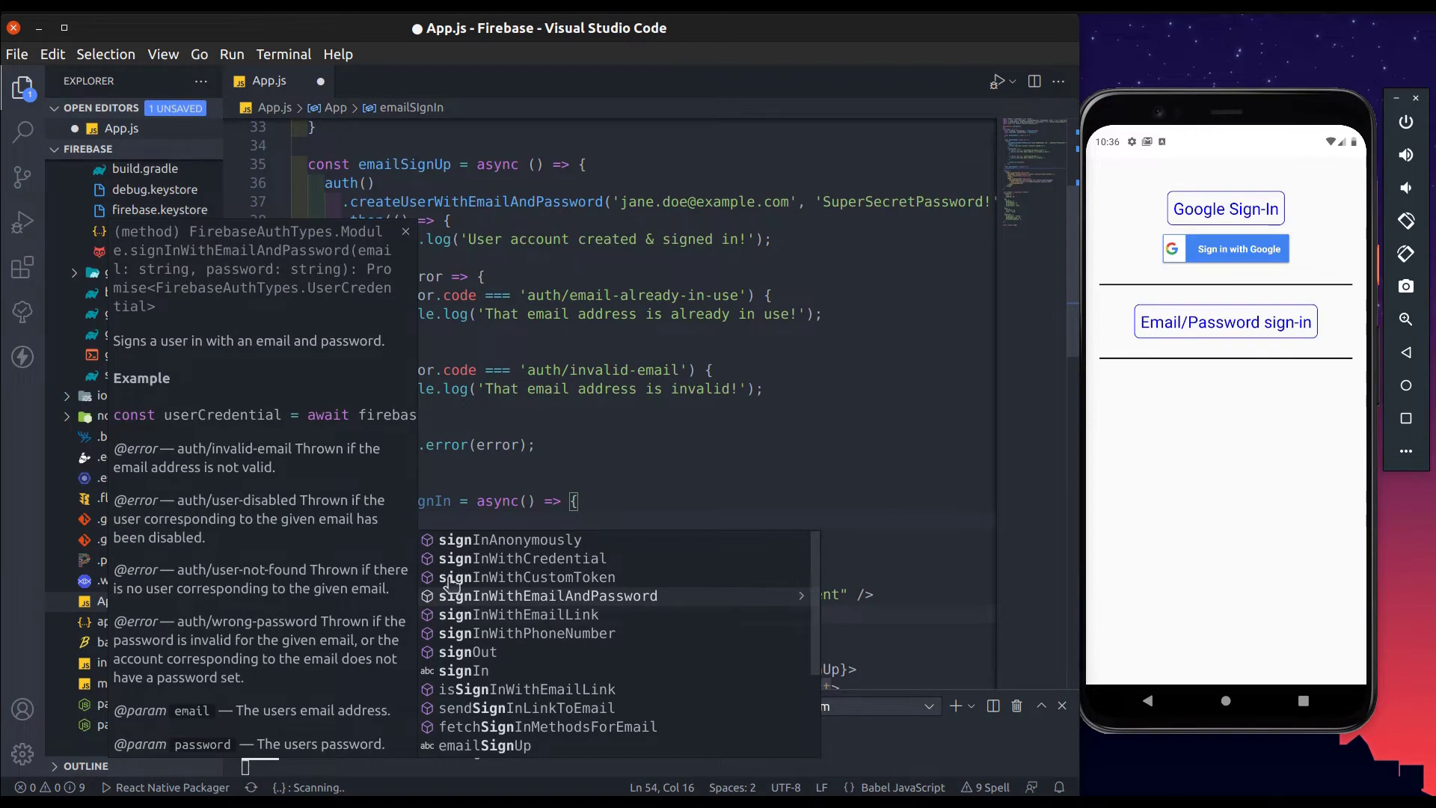
scroll(351, 513, "down", 5)
scroll(228, 421, "right", 3)
scroll(315, 452, "right", 3)
scroll(311, 489, "left", 3)
scroll(311, 491, "left", 3)
key("Down")
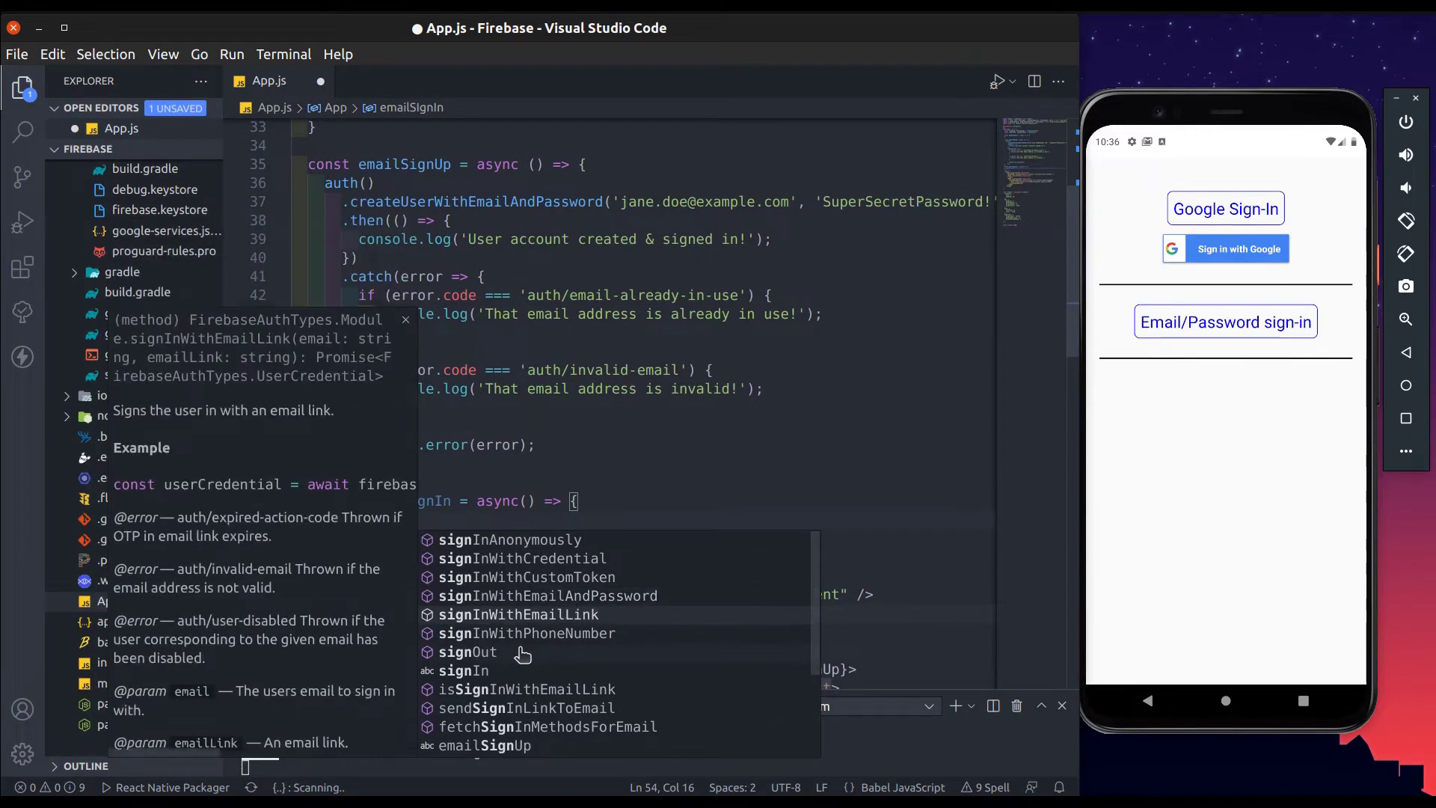
key("Down")
key("Down")
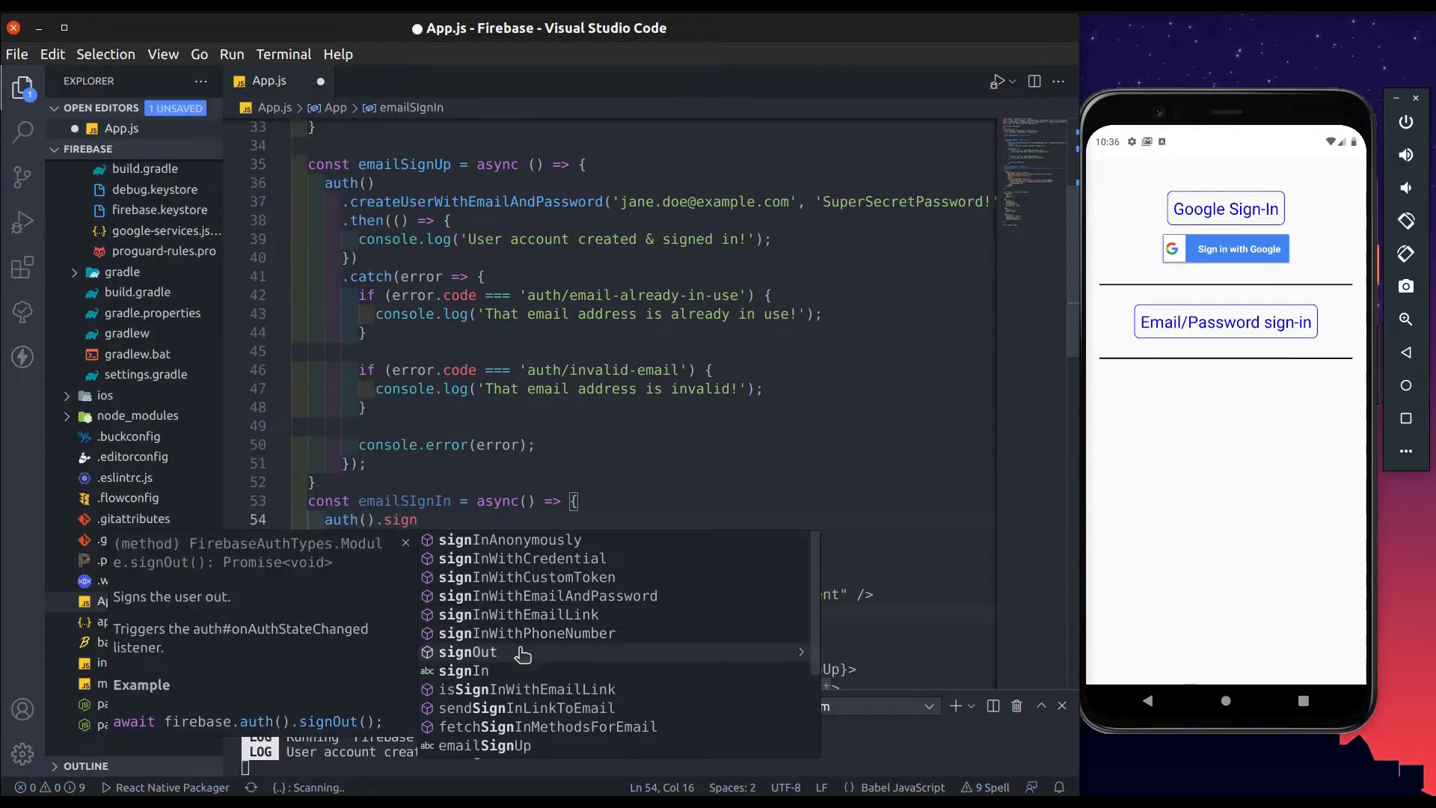
key("Down")
key("Down")
key("Down")
key("Up")
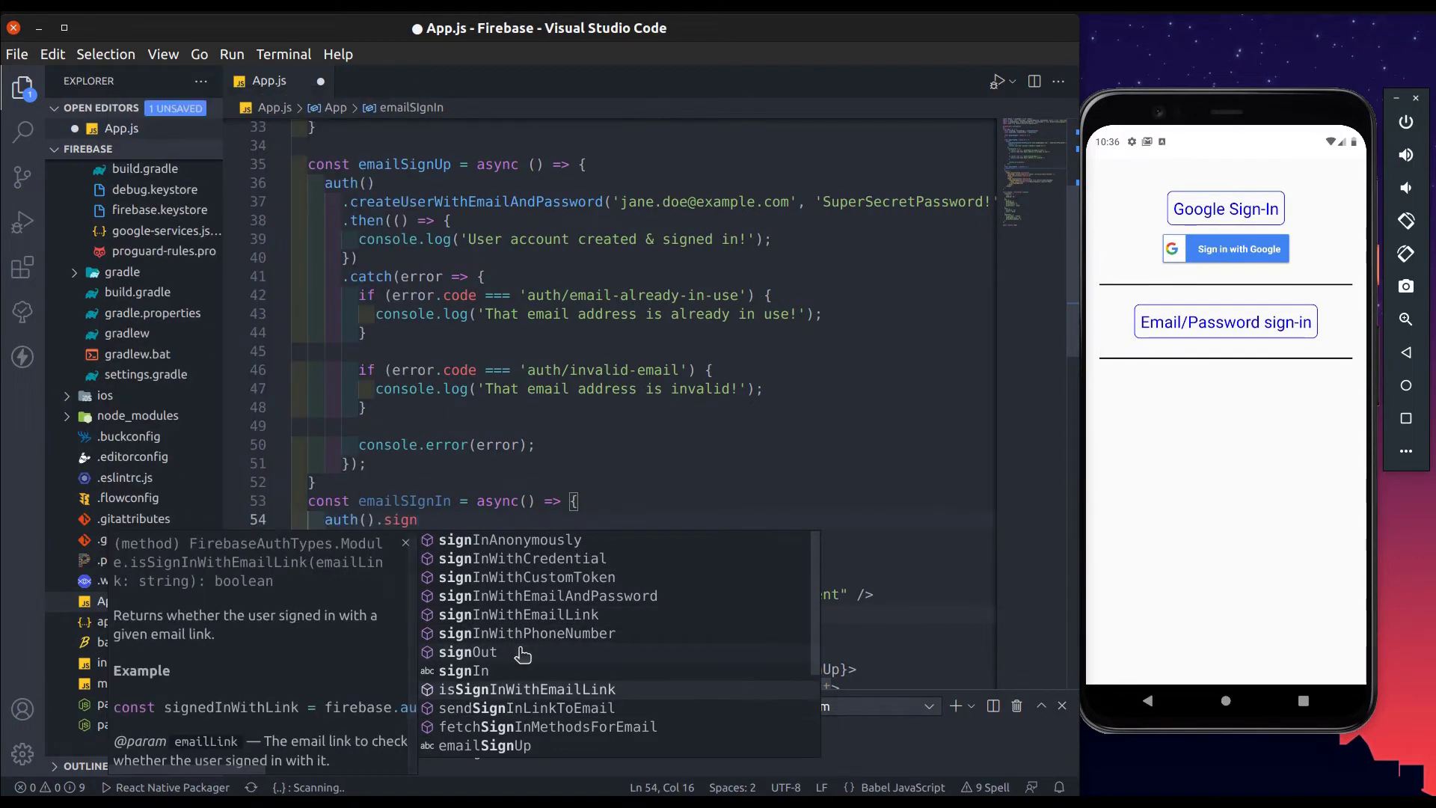
key("Up")
key("Up")
key("Up")
key("Up")
key("Up")
key("Up")
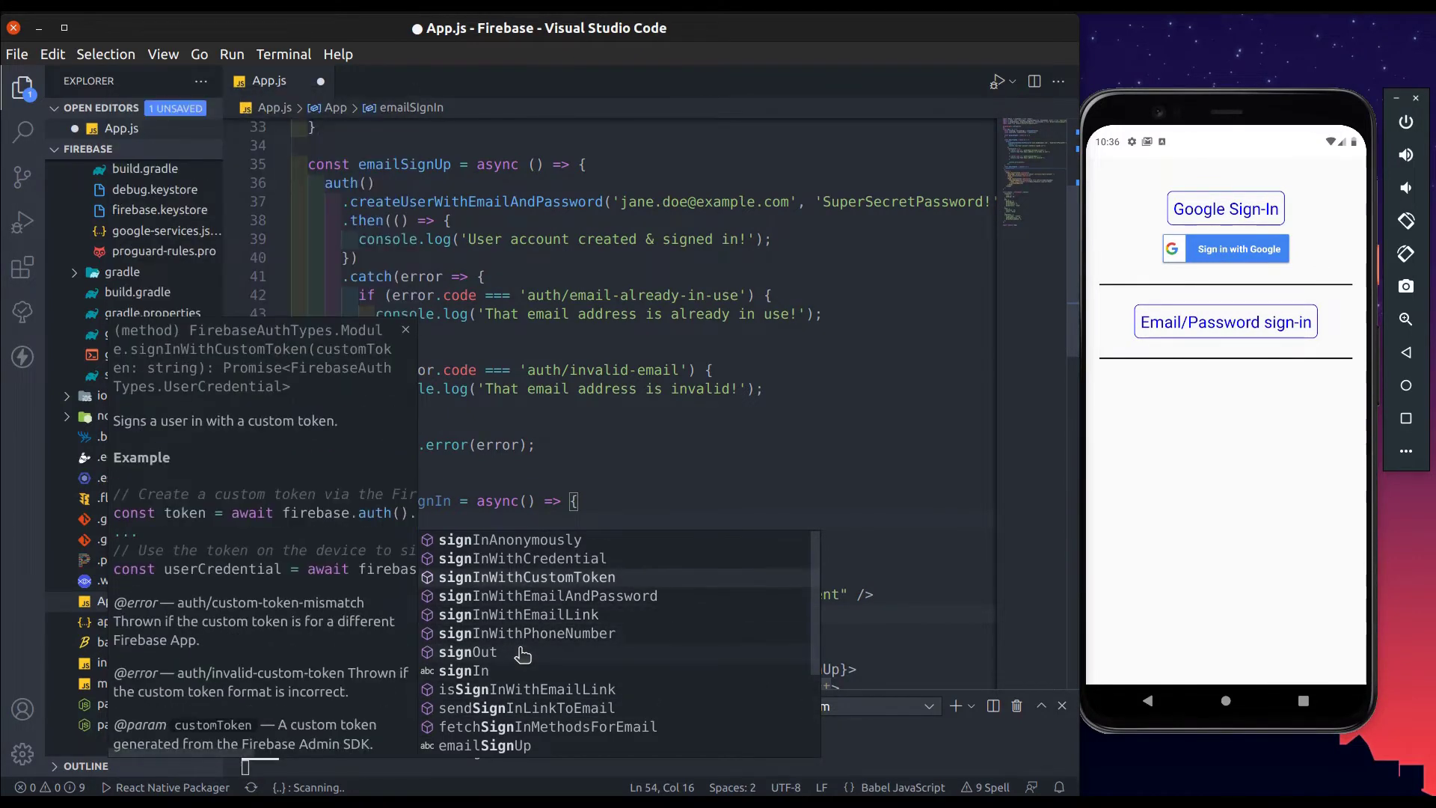
key("Down")
key("Return")
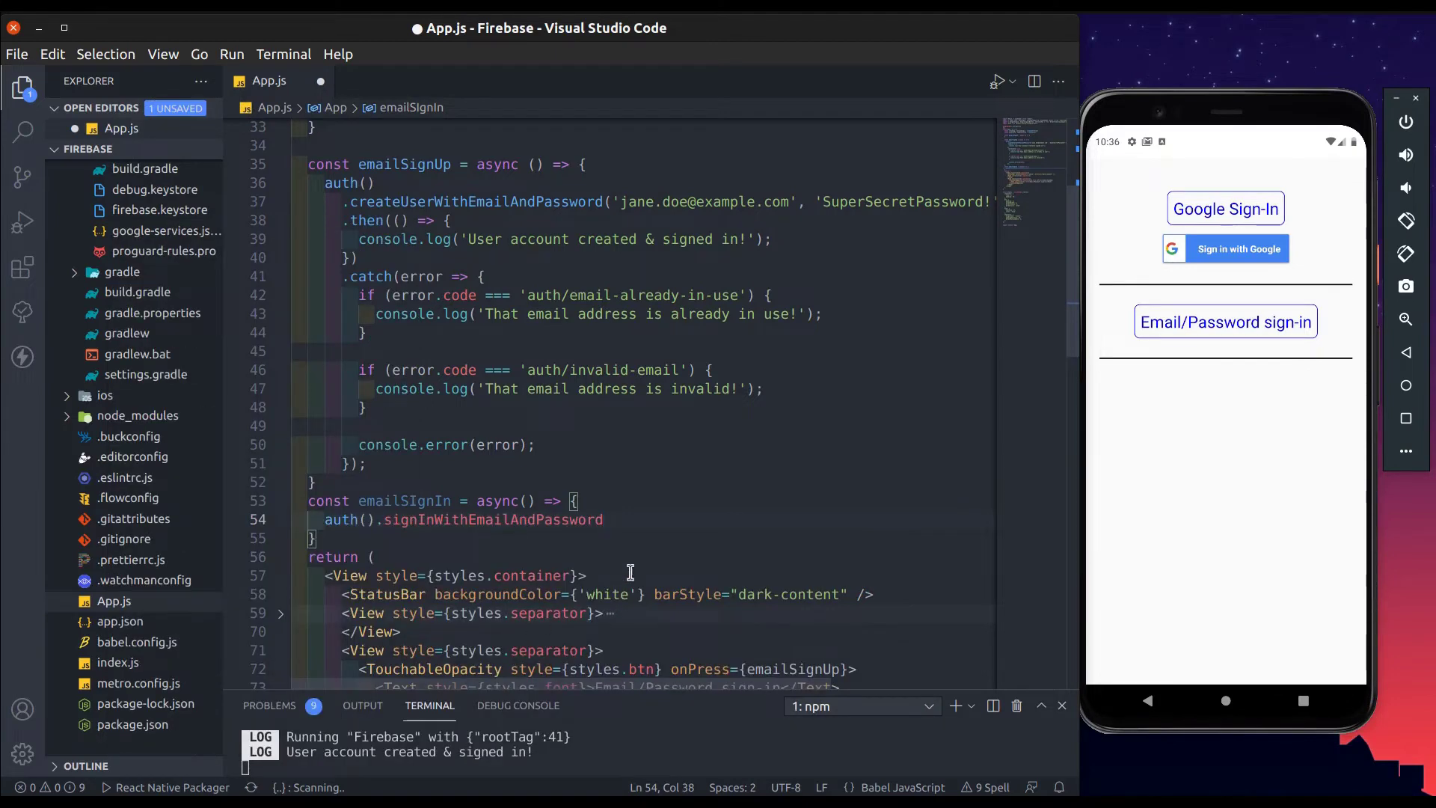
type("(")
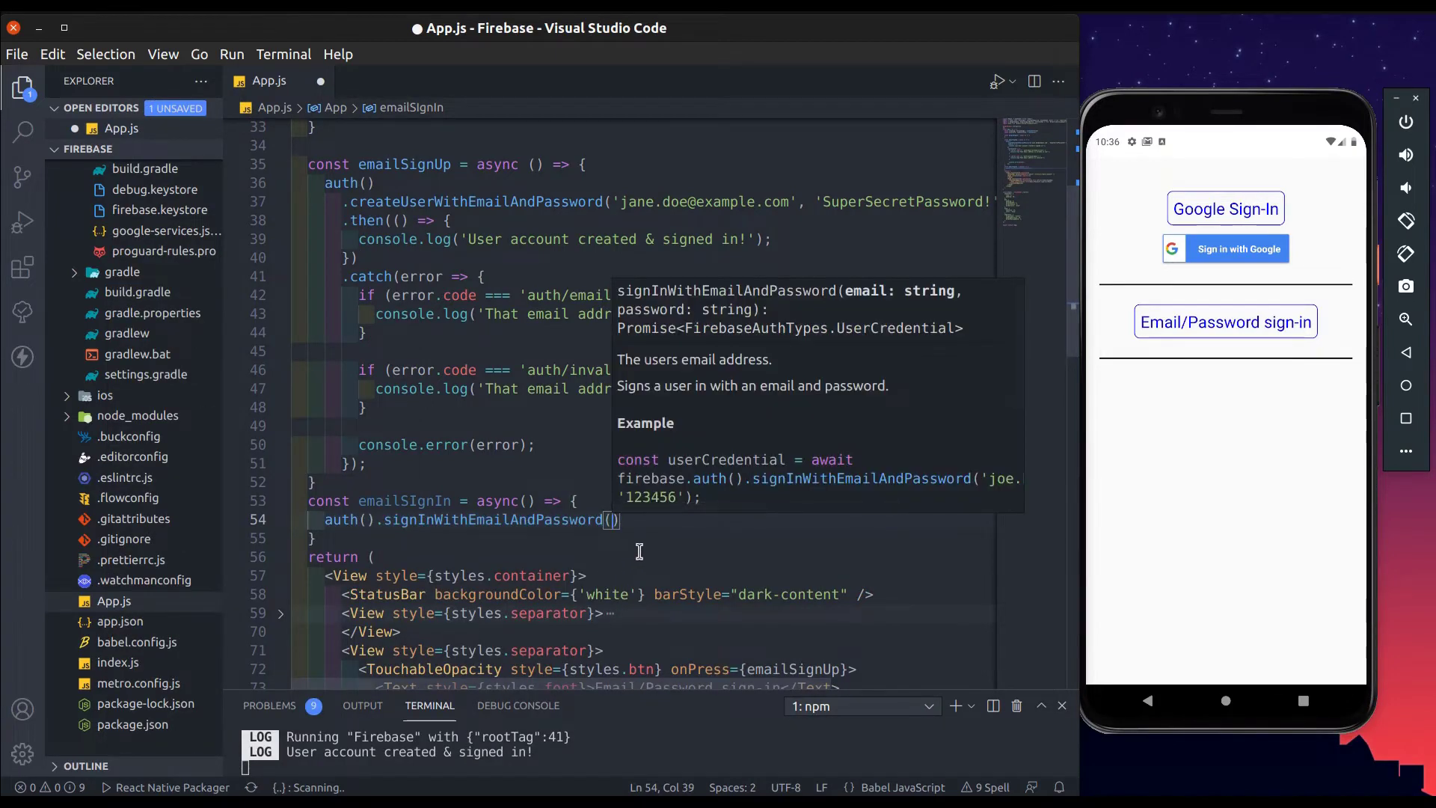
left_click(587, 442)
Step: Copy the sign-up call's email and password arguments into the sign-in call
left_click(611, 199)
key("shift+End")
key("ctrl+c")
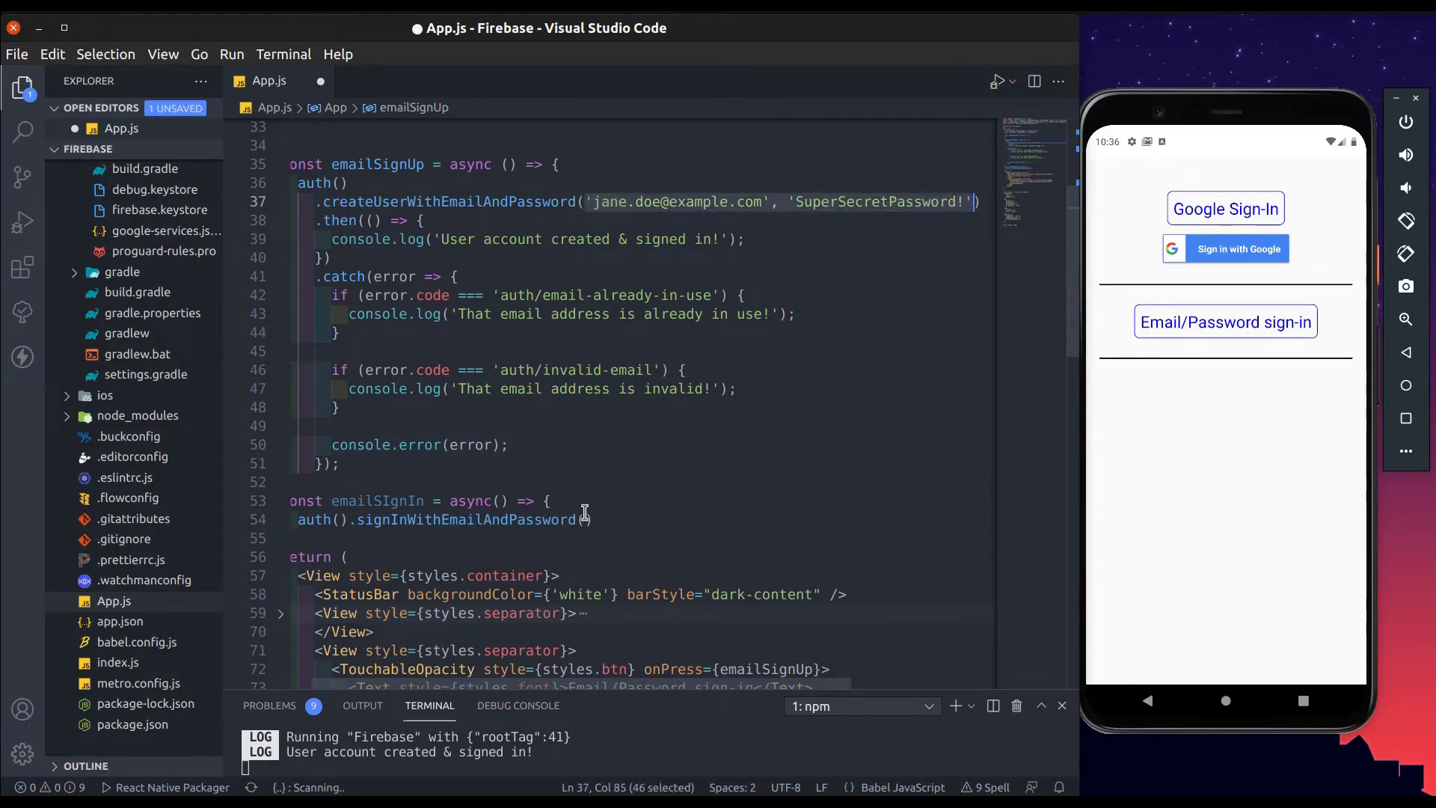
left_click(584, 518)
key("ctrl+v")
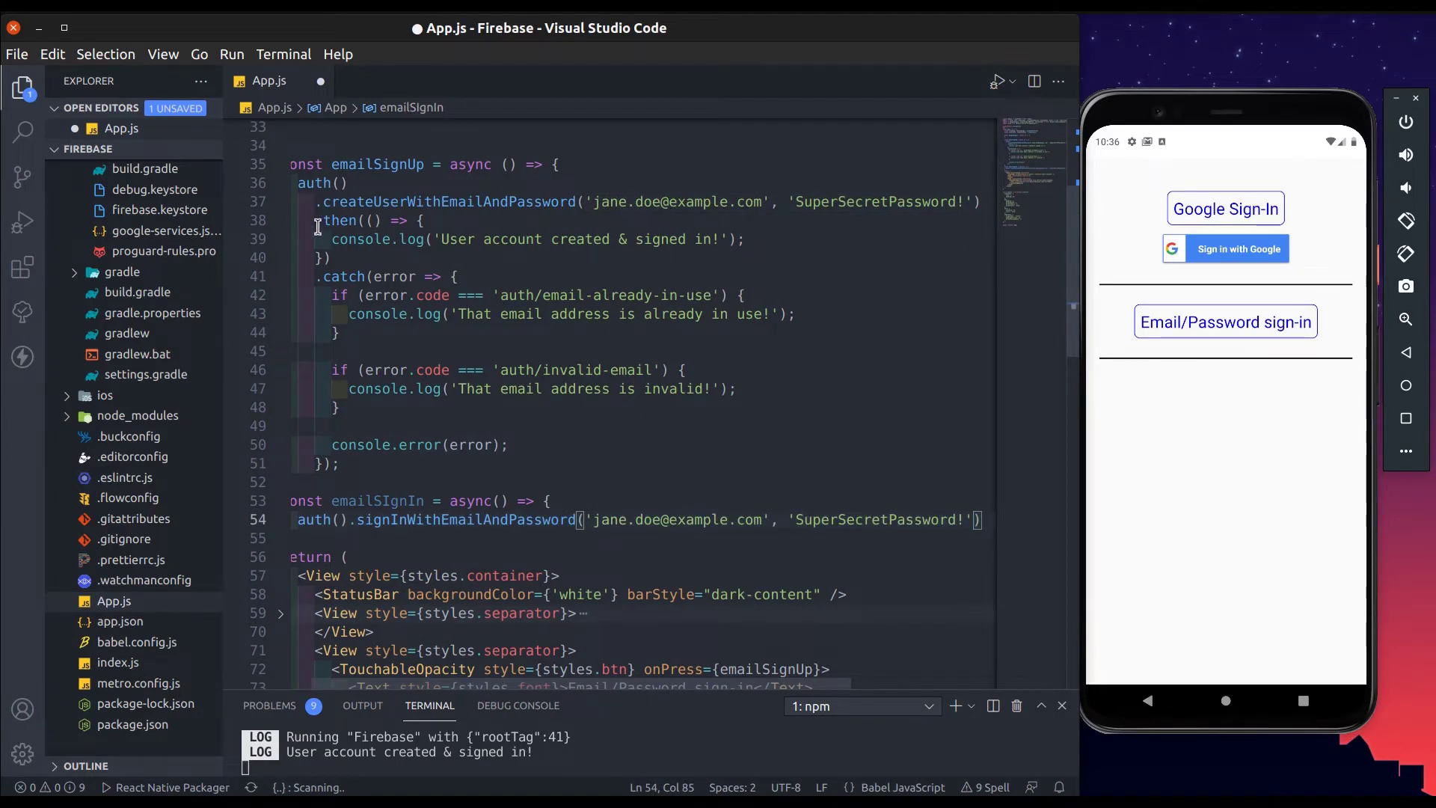
Step: Reuse the sign-up's .then/.catch success and error handling after the sign-in call
left_click_drag(294, 202, 498, 462)
key("ctrl+c")
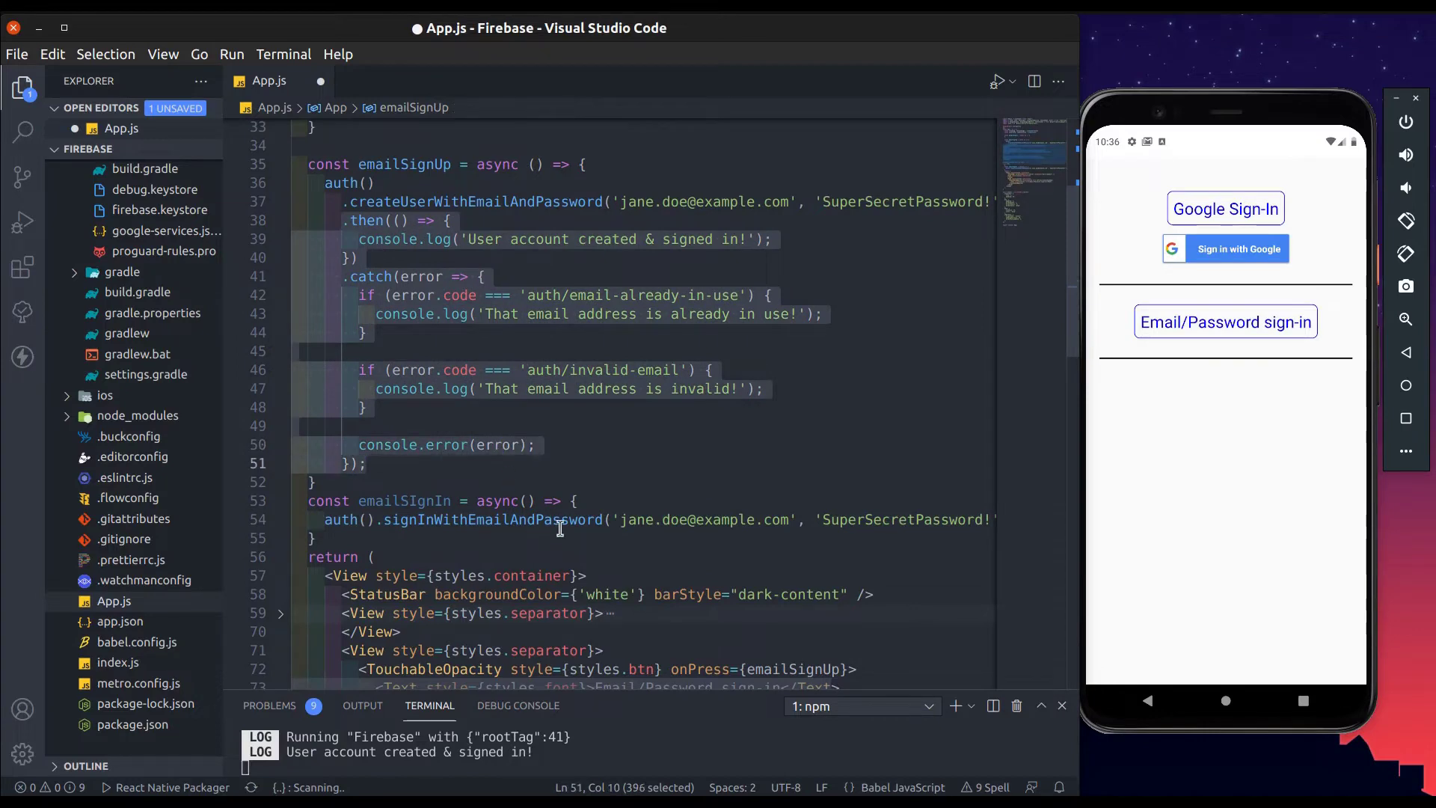
left_click(560, 519)
key("End")
key("Return")
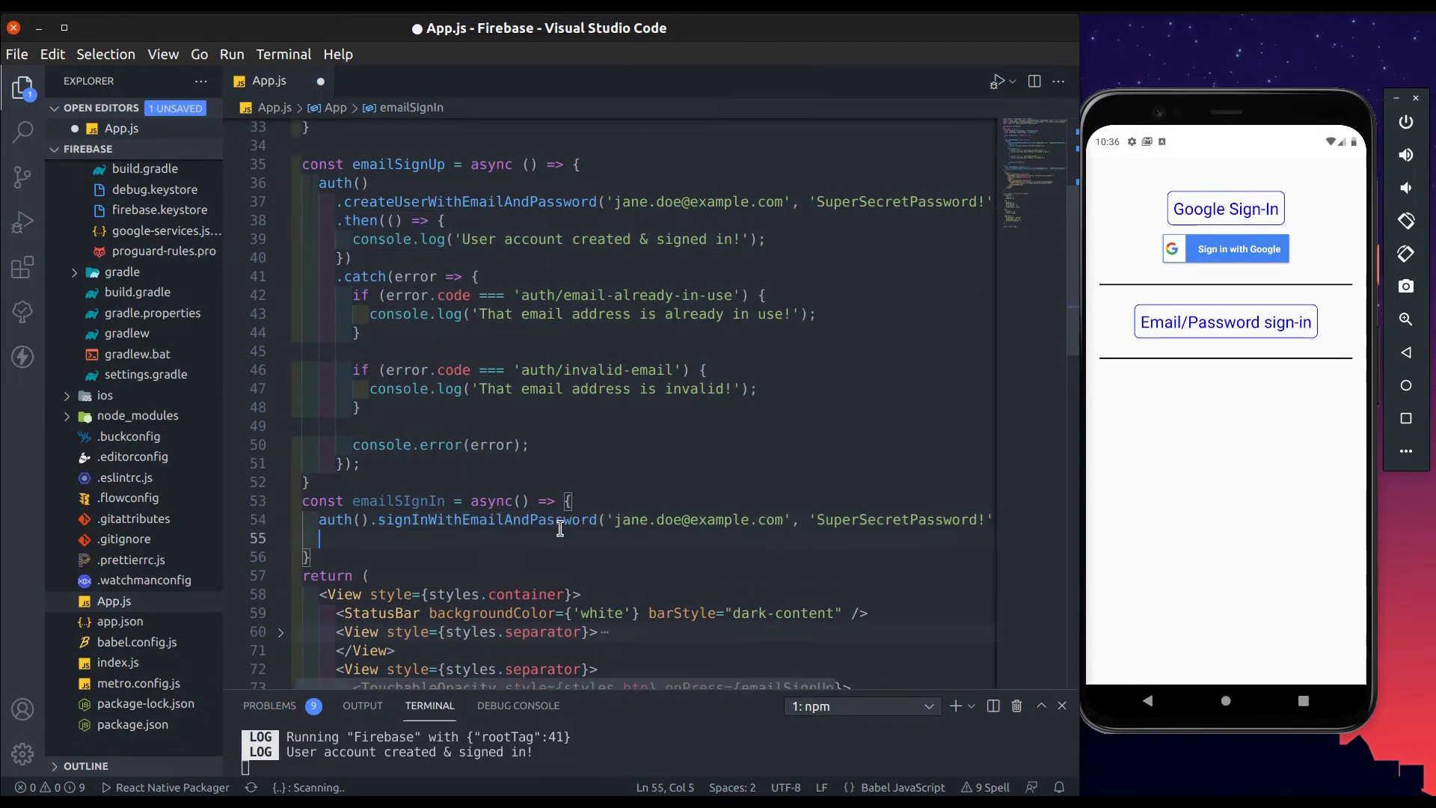
key("ctrl+v")
scroll(567, 494, "down", 1)
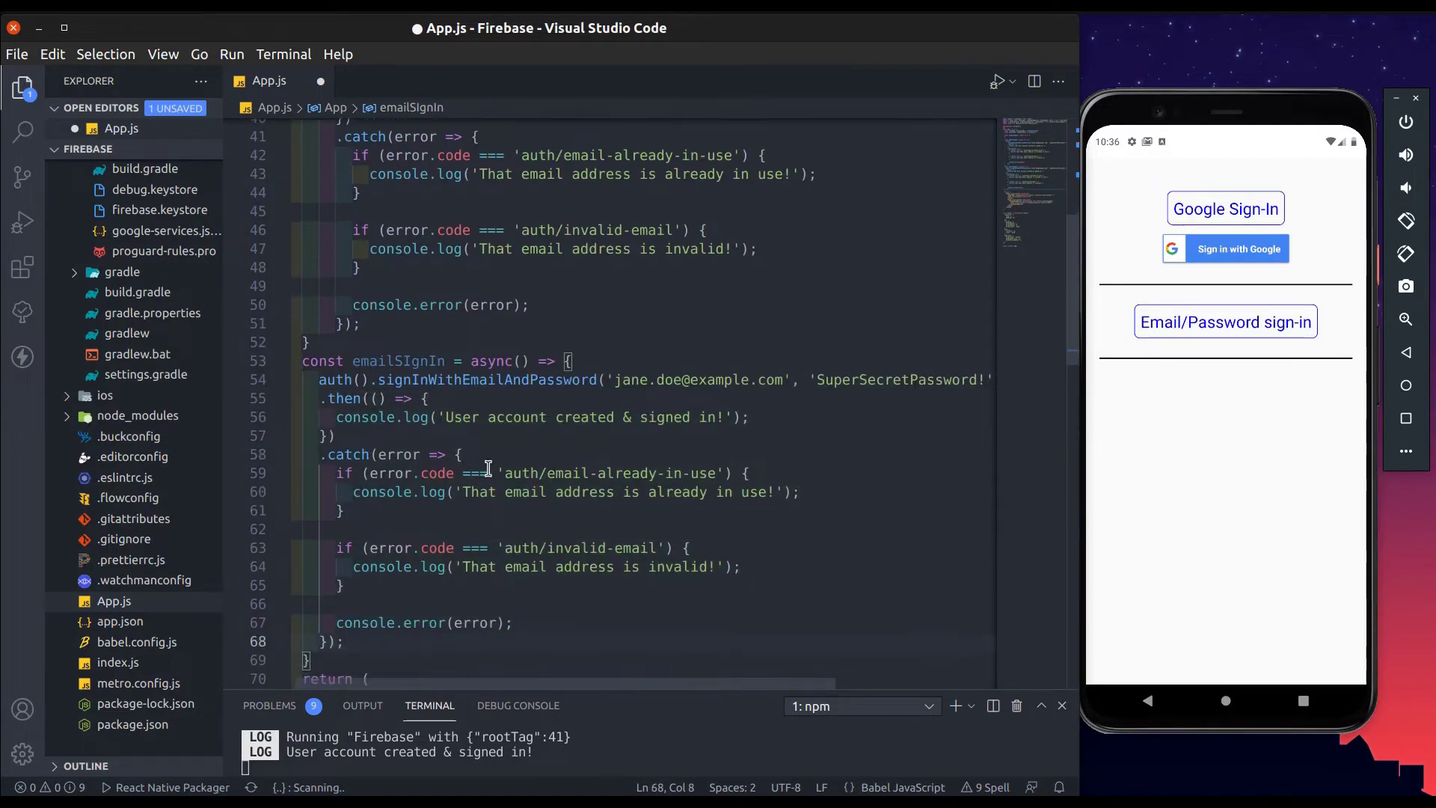
Step: Change the sign-in log to 'User account signed in!' and include the res response
double_click(591, 417)
key("BackSpace")
key("Delete")
key("Delete")
key("Delete")
left_click(378, 399)
type("res")
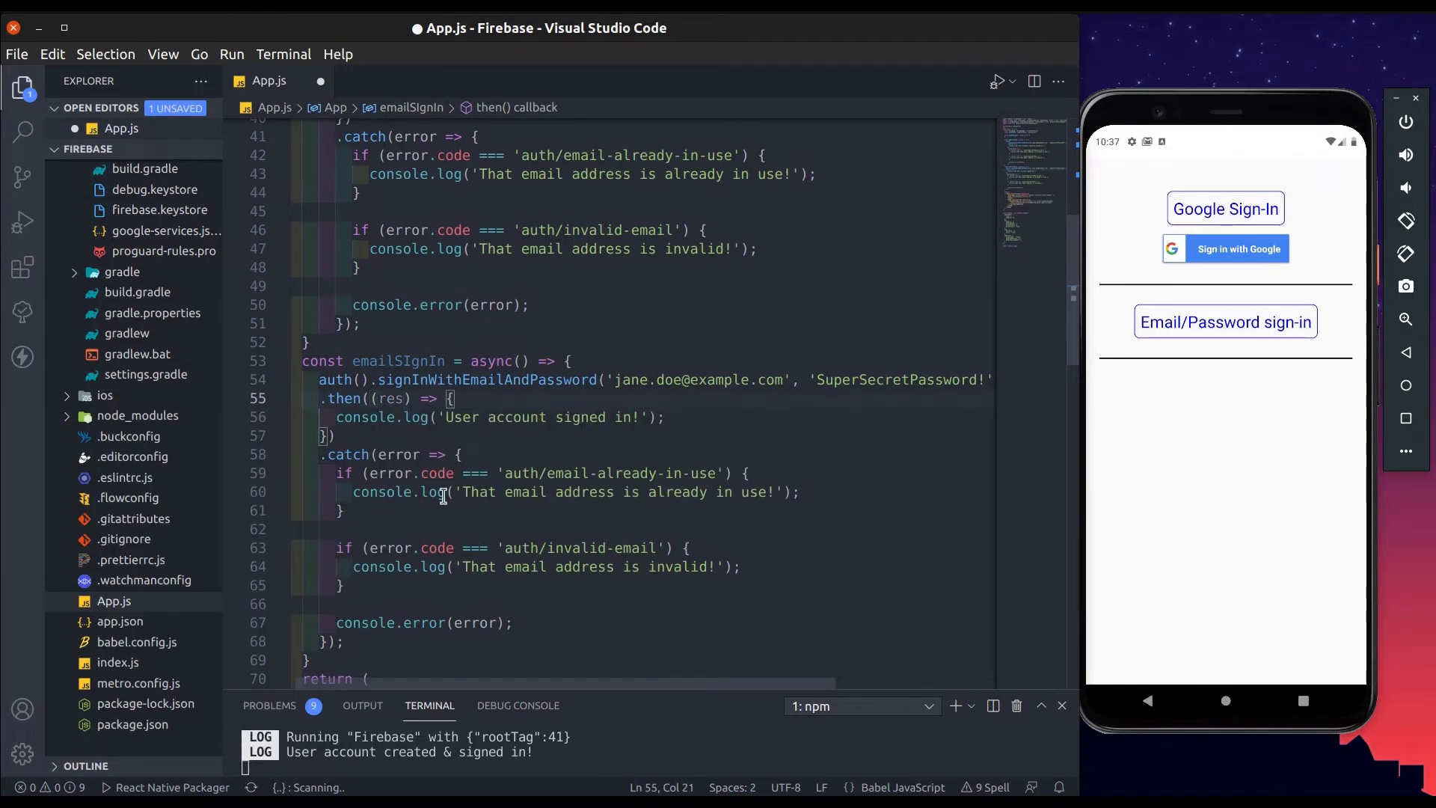
left_click(648, 417)
type("res")
key("End")
scroll(715, 522, "down", 1)
Step: Duplicate the TouchableOpacity so a second button calls emailSIgnIn while the first keeps emailSignUp
double_click(398, 322)
scroll(531, 399, "down", 6)
double_click(791, 380)
key("ctrl+v")
left_click(557, 417)
key("shift+Up")
key("shift+Up")
key("shift+Home")
key("ctrl+c")
key("ctrl+z")
left_click(558, 418)
key("Return")
key("ctrl+v")
Step: Relabel the first button as Email/Password sign-up and save so the emulator reloads
double_click(771, 400)
type("up")
key("End")
key("ctrl+s")
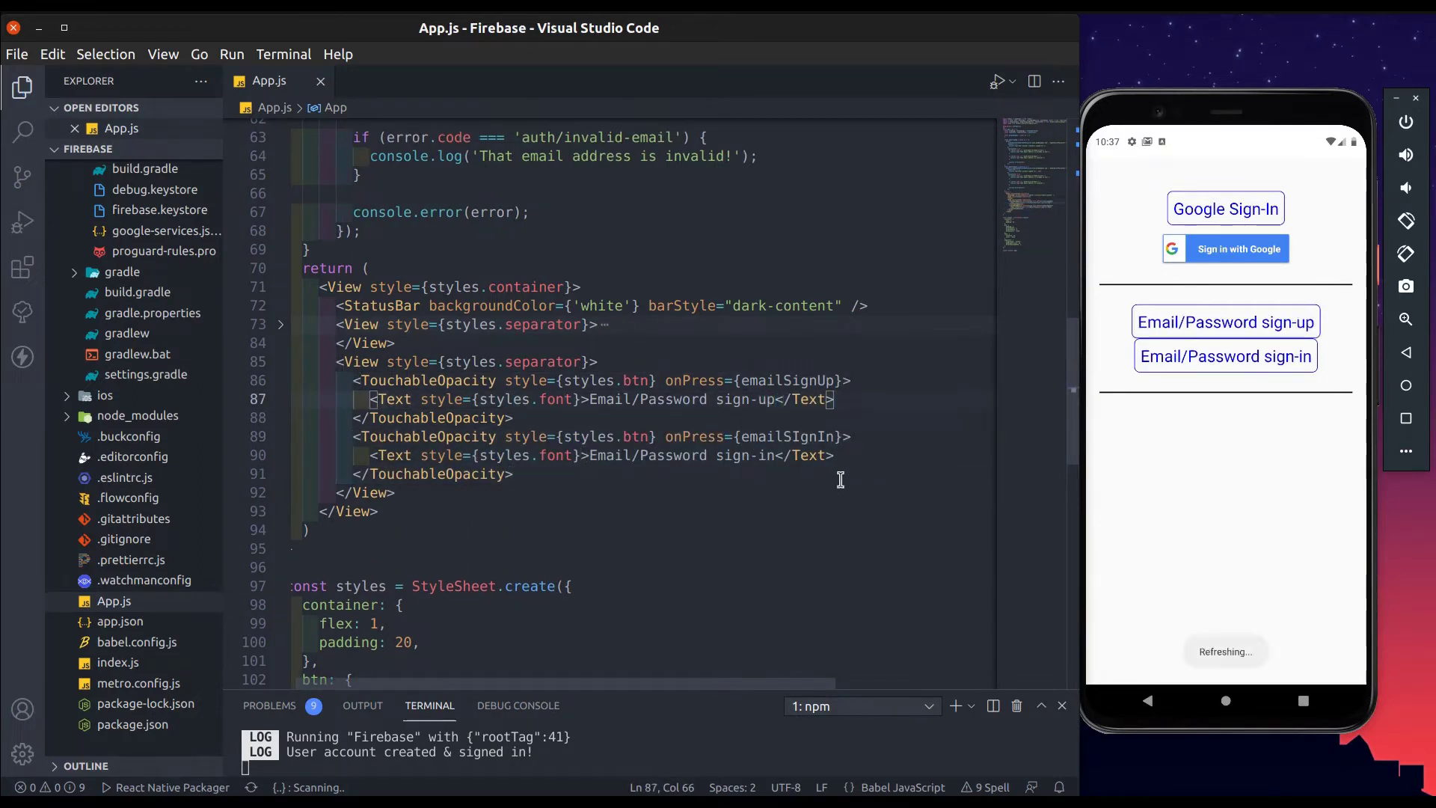
Step: Tap Email/Password sign-in in the emulator and read the signed-in user details in the terminal
left_click(1208, 373)
left_click_drag(731, 688, 732, 534)
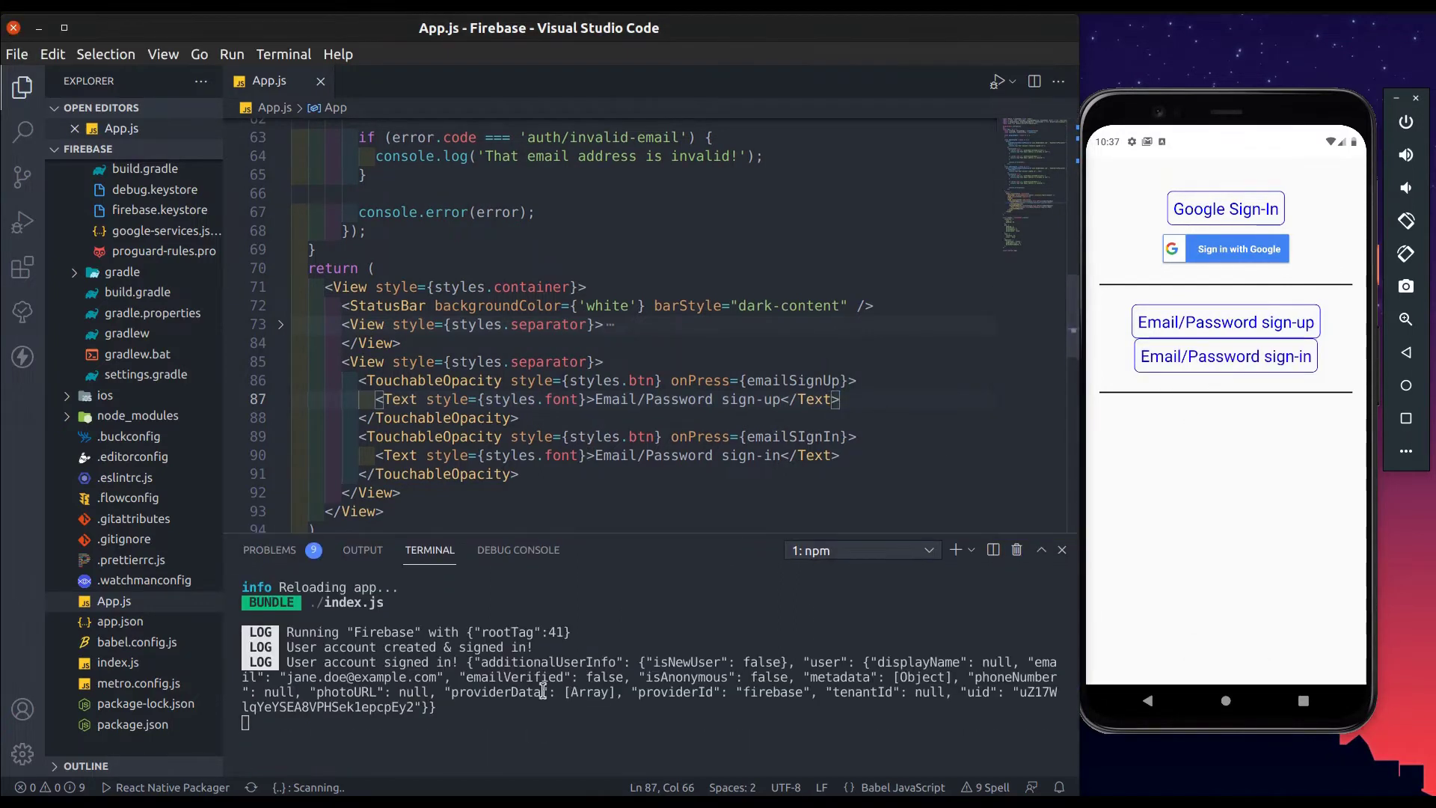
left_click_drag(382, 704, 430, 663)
left_click(564, 612)
left_click_drag(601, 542, 602, 583)
Step: Duplicate the sign-in button block and start changing its handler toward emailSIgnOut
left_click_drag(520, 417, 545, 477)
key("ctrl+c")
left_click(545, 477)
key("ctrl+v")
double_click(792, 494)
key("Right")
key("BackSpace")
key("BackSpace")
type("Out")
Step: Relabel the third button sign-out and duplicate emailSIgnIn as a new emailSingOut function
left_click(779, 512)
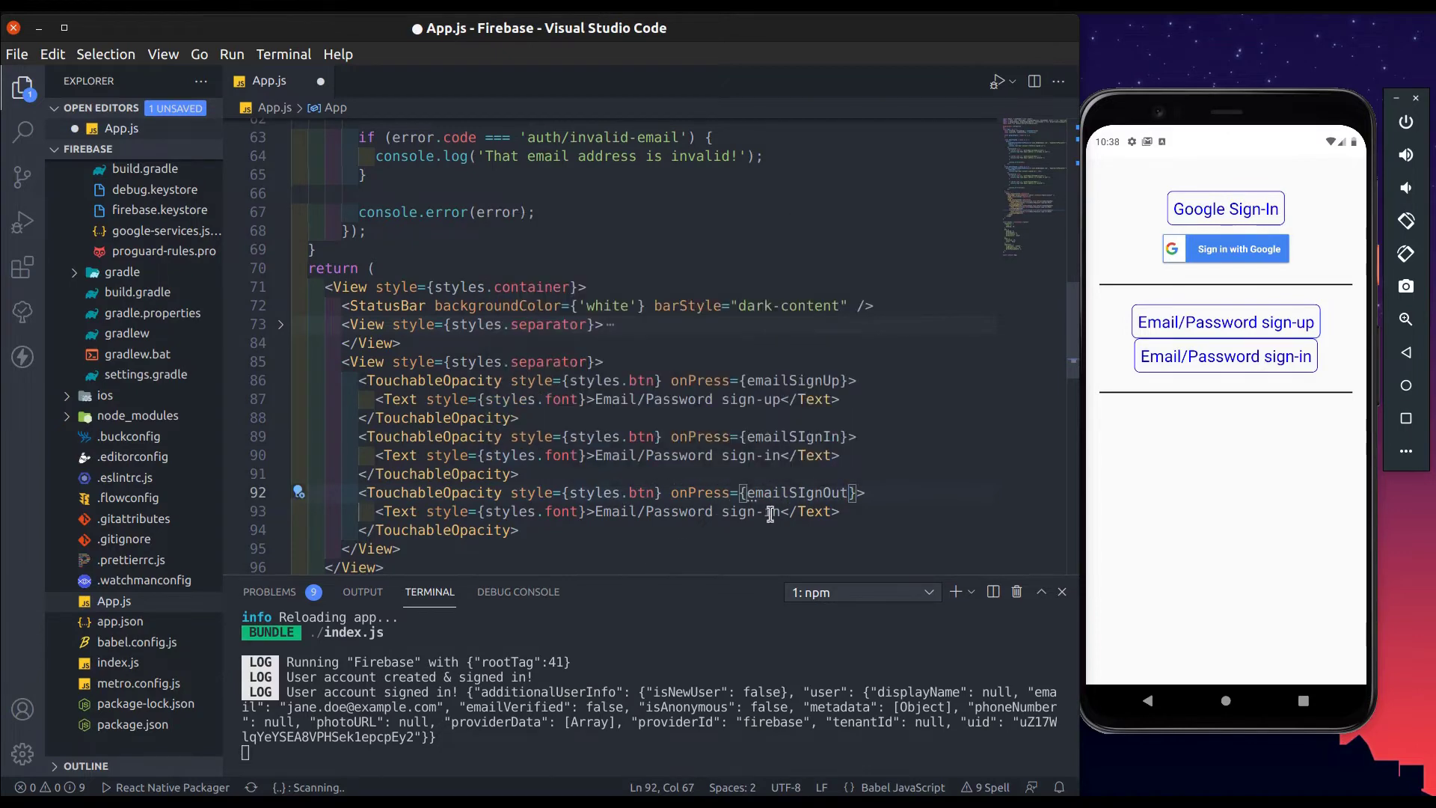
key("BackSpace")
key("BackSpace")
scroll(448, 393, "up", 5)
left_click(318, 478)
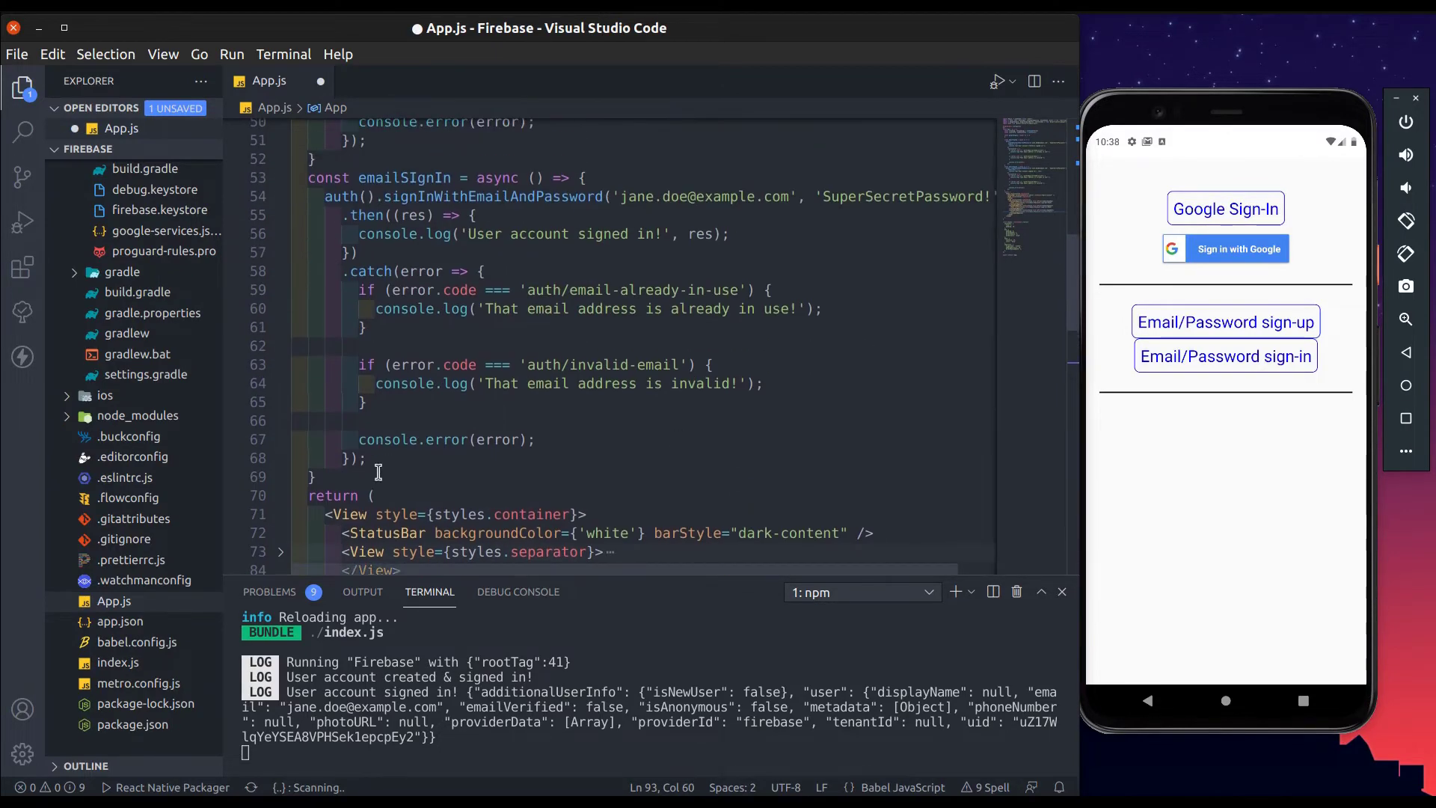
left_click(307, 178, "shift")
key("ctrl+c")
key("Right")
key("Return")
key("ctrl+v")
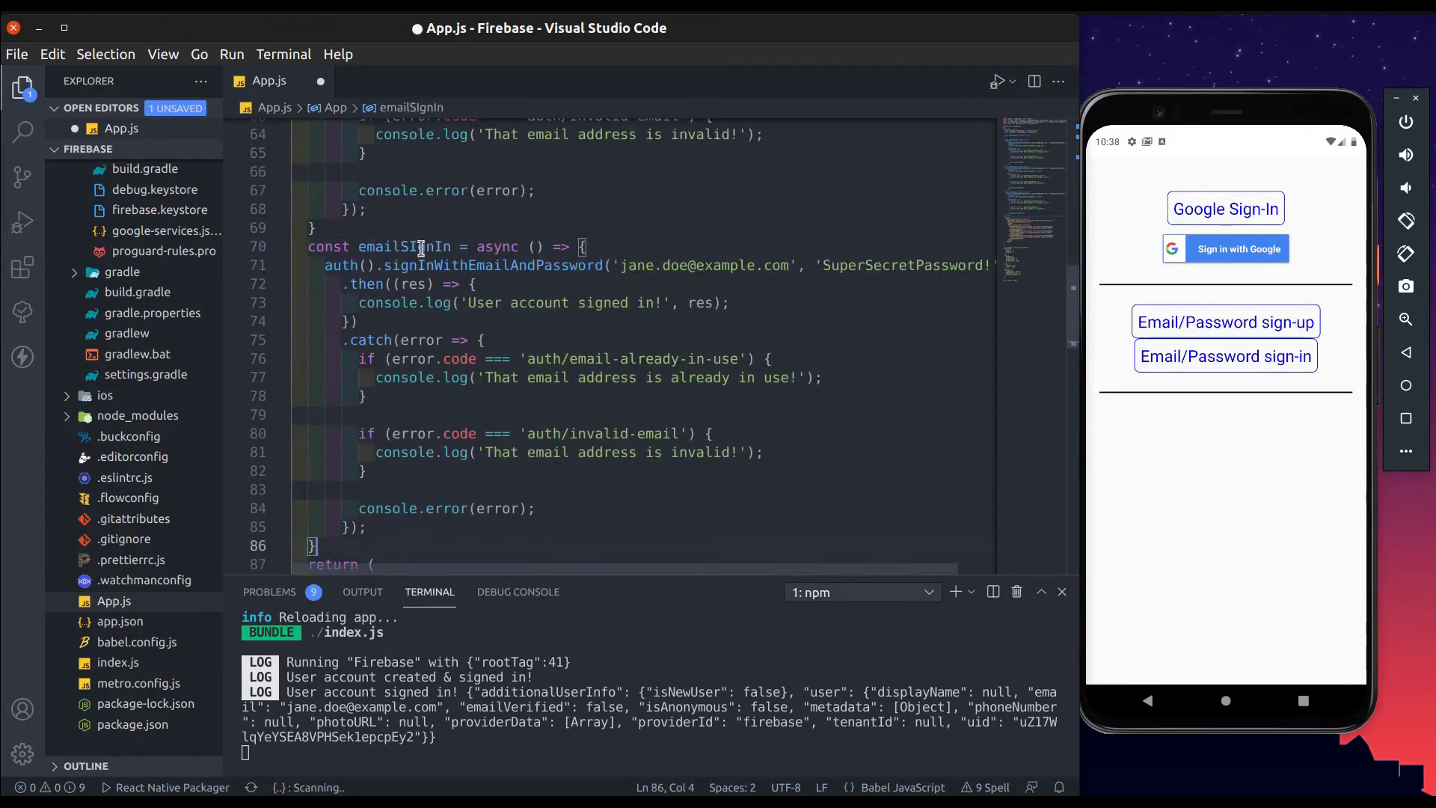
double_click(419, 248)
type("emailSingOut")
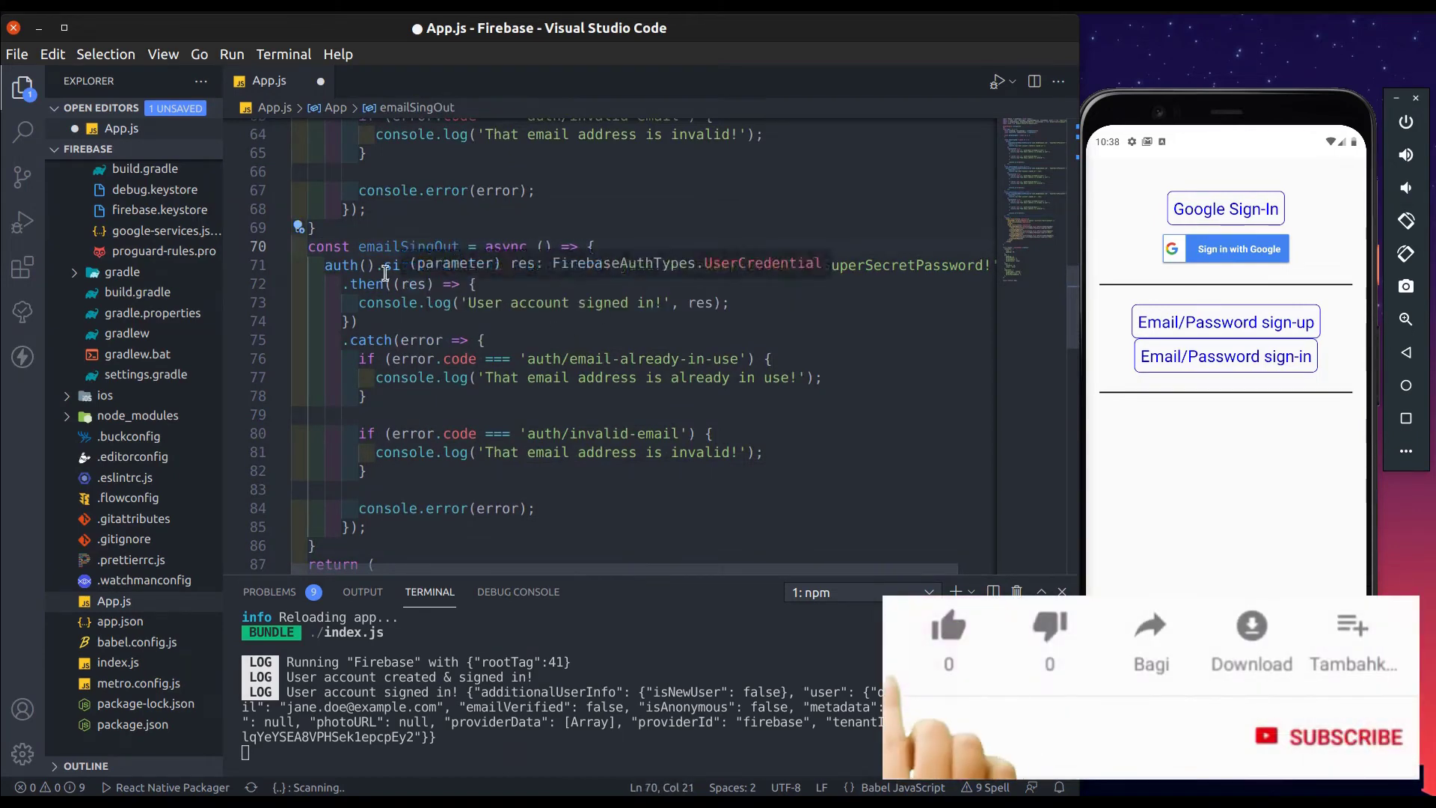
Step: Replace the duplicate's signInWithEmailAndPassword call with auth().signOut() and save
left_click_drag(382, 267, 994, 265)
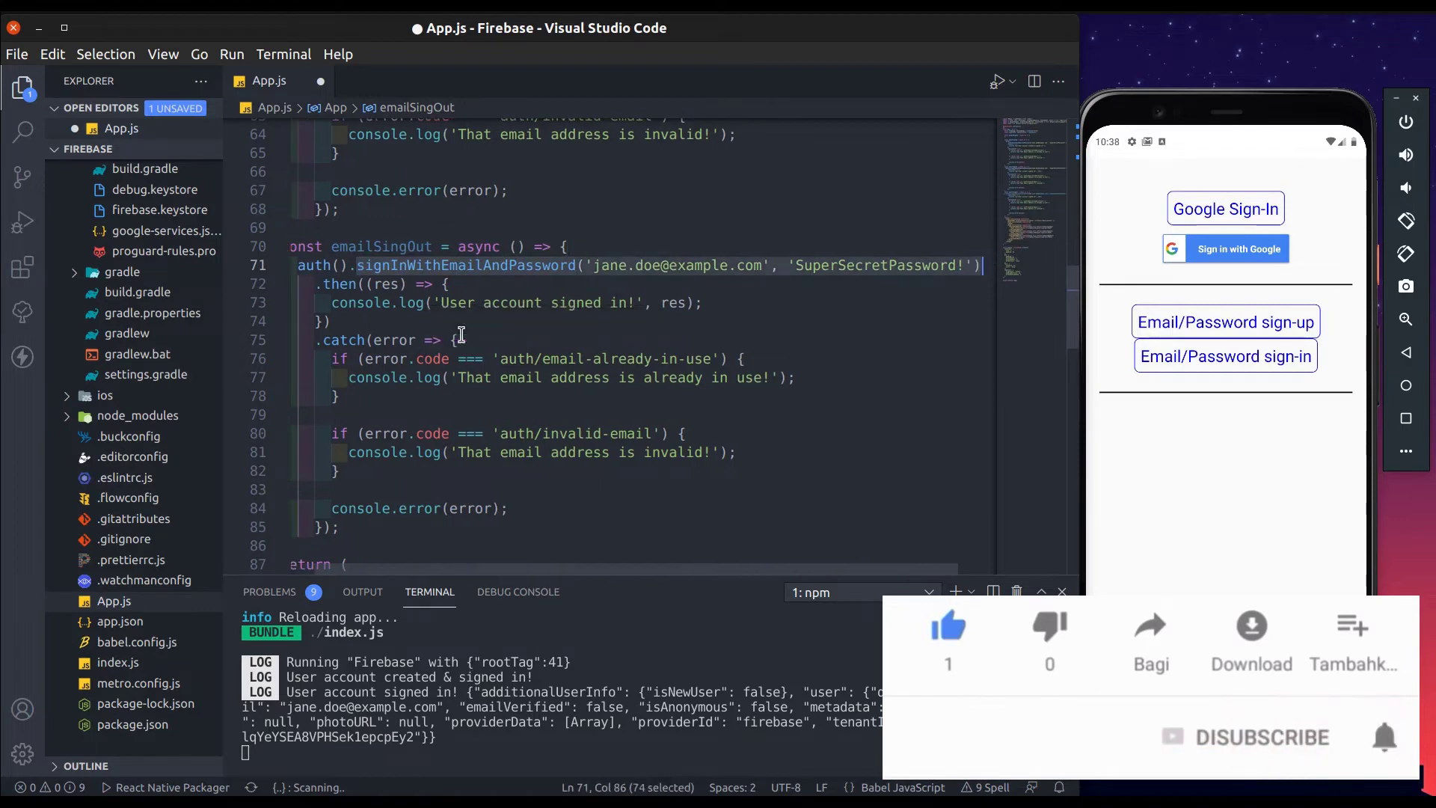
key("BackSpace")
key("ctrl+space")
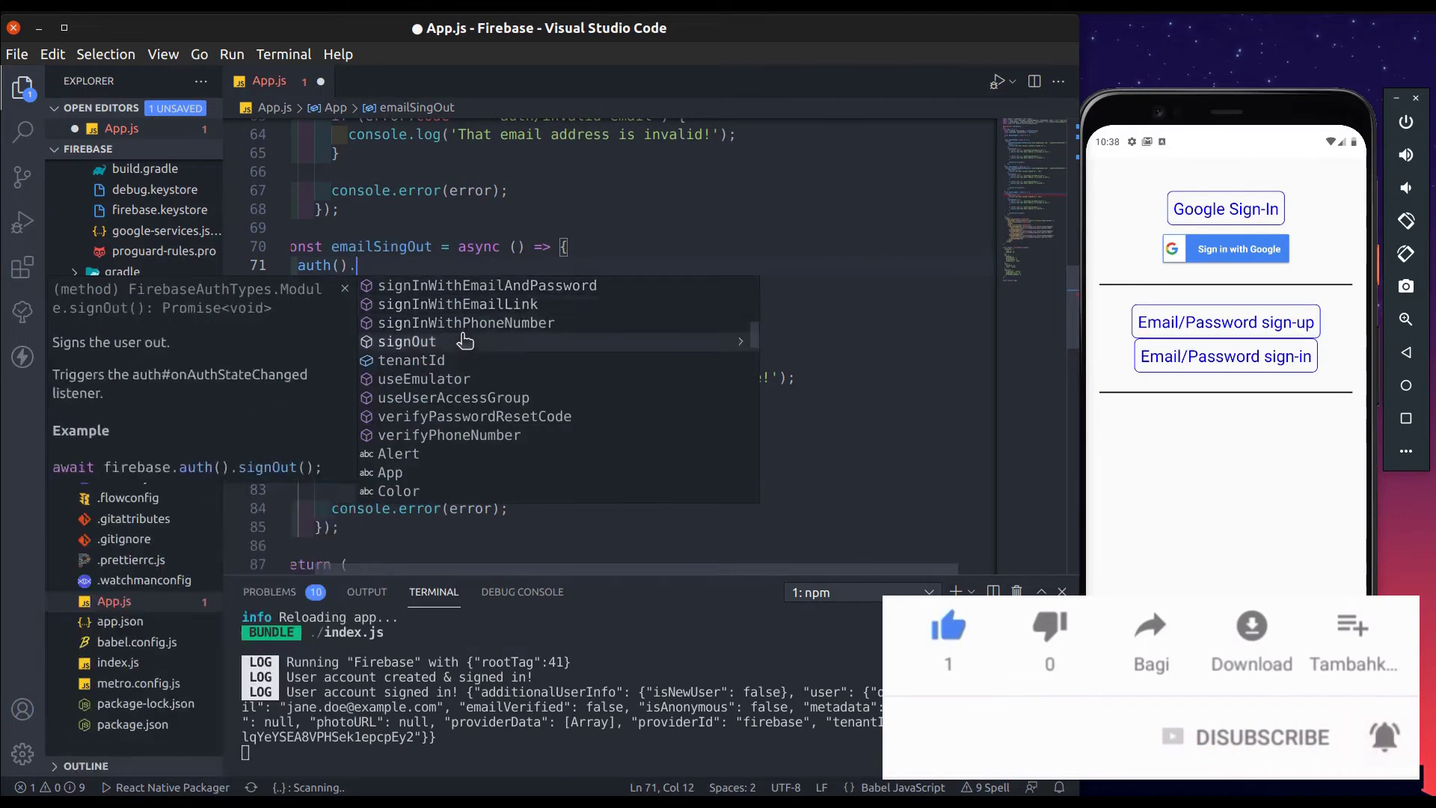
type("()")
key("ctrl+s")
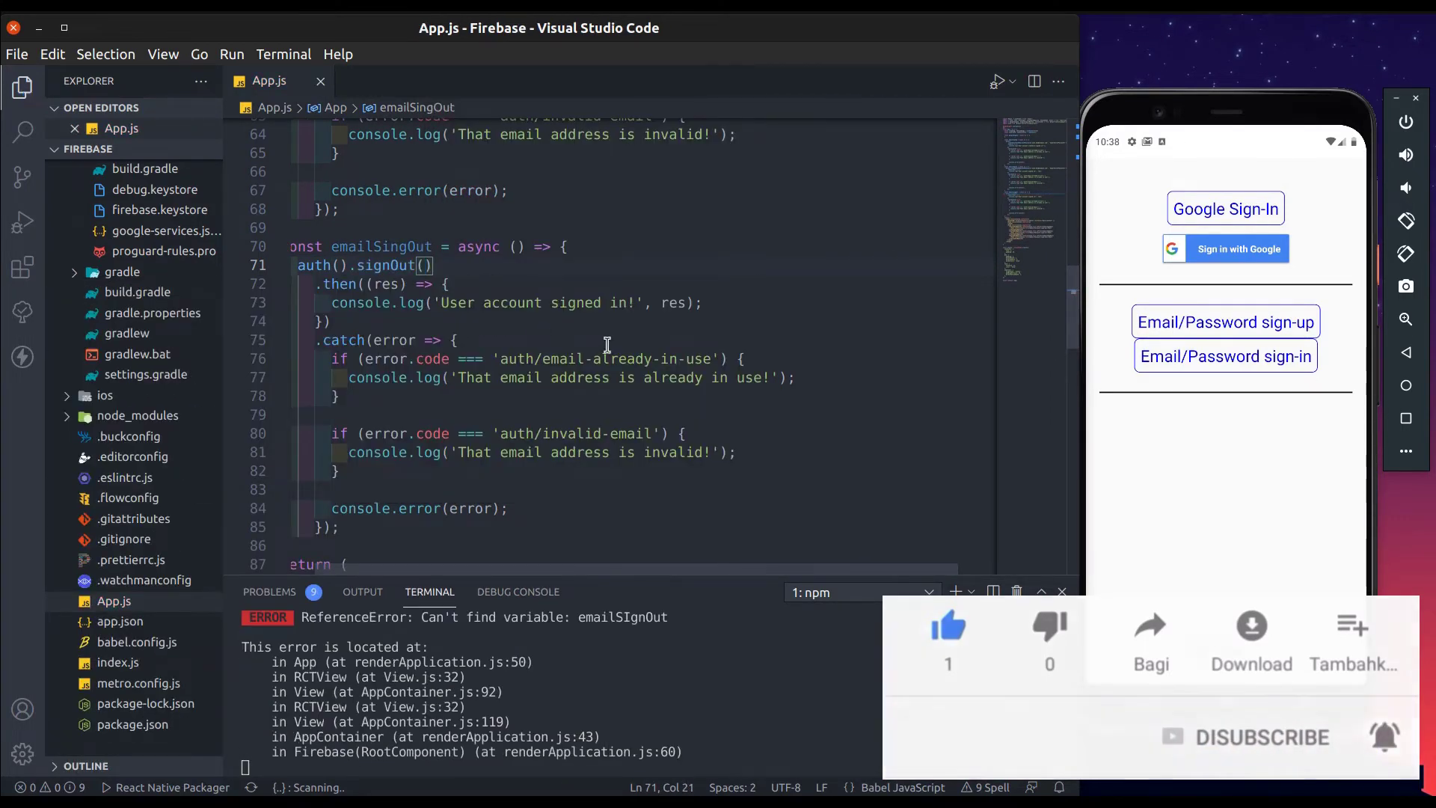
Step: Make emailSingOut the sign-out button's onPress handler and save to reload the app
double_click(375, 245)
key("ctrl+c")
scroll(381, 259, "down", 5)
double_click(774, 416)
key("ctrl+v")
key("ctrl+s")
Step: Test sign-out, then drop res from the callback and log 'User account signed out', saving the file
left_click(1213, 395)
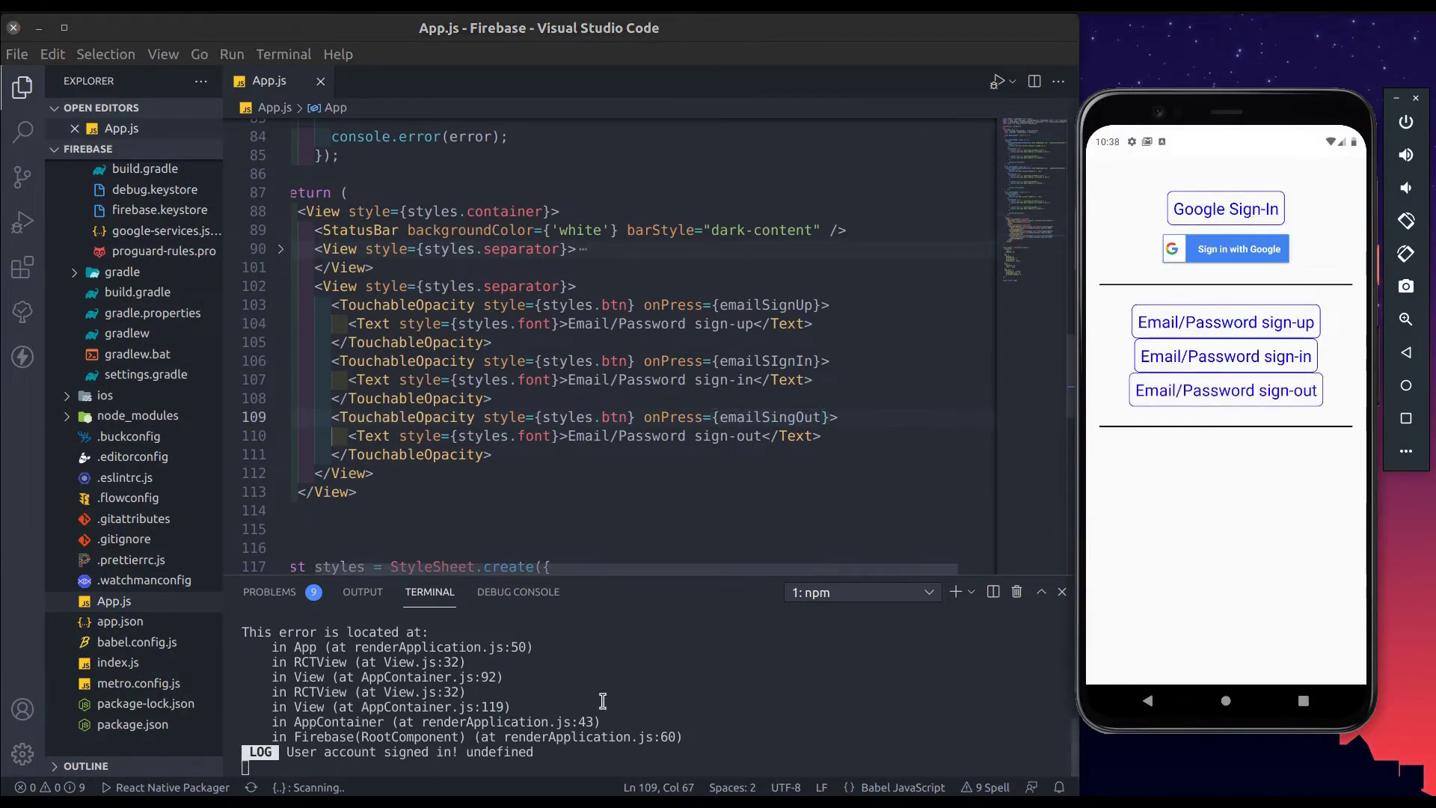
scroll(426, 545, "up", 1)
scroll(555, 421, "up", 5)
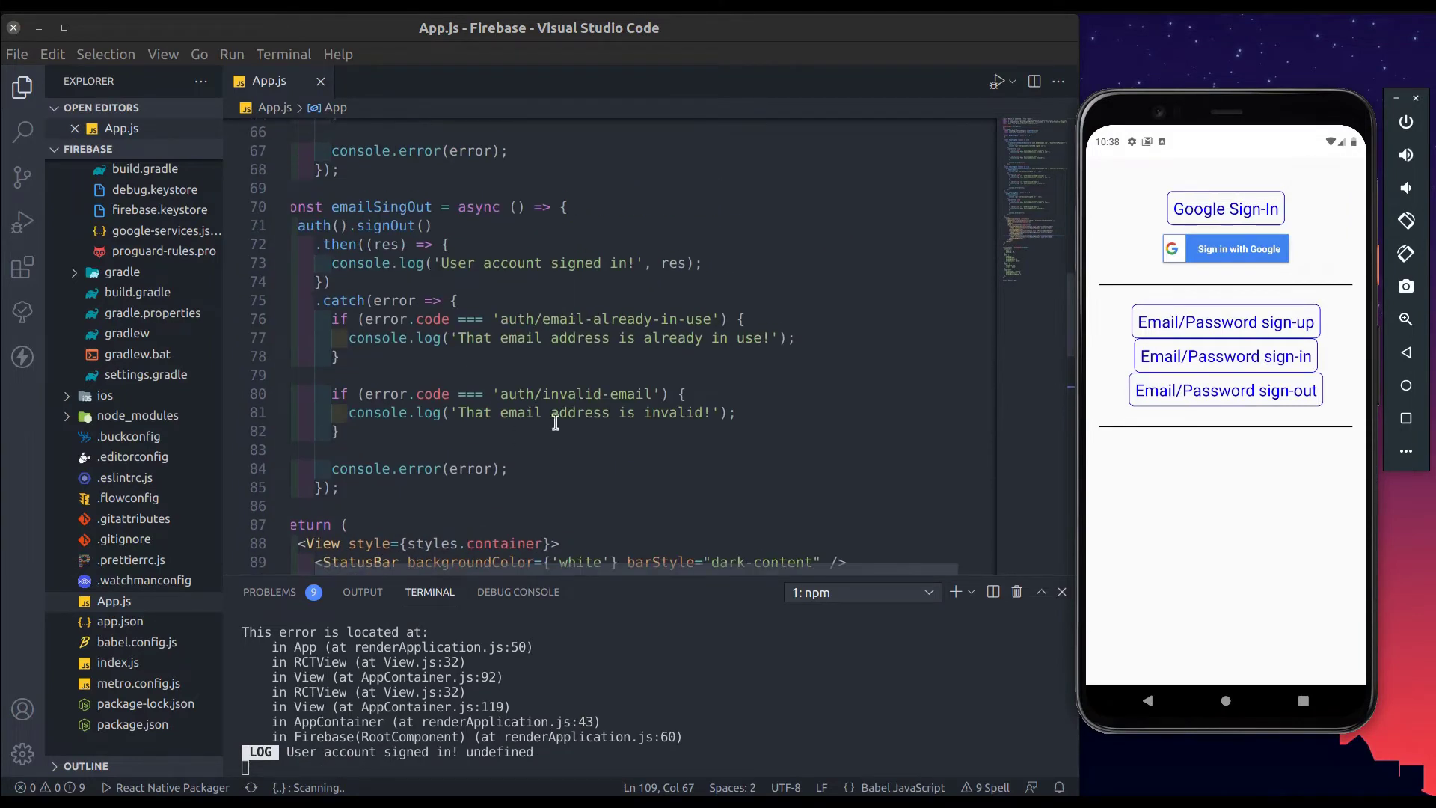
double_click(385, 244)
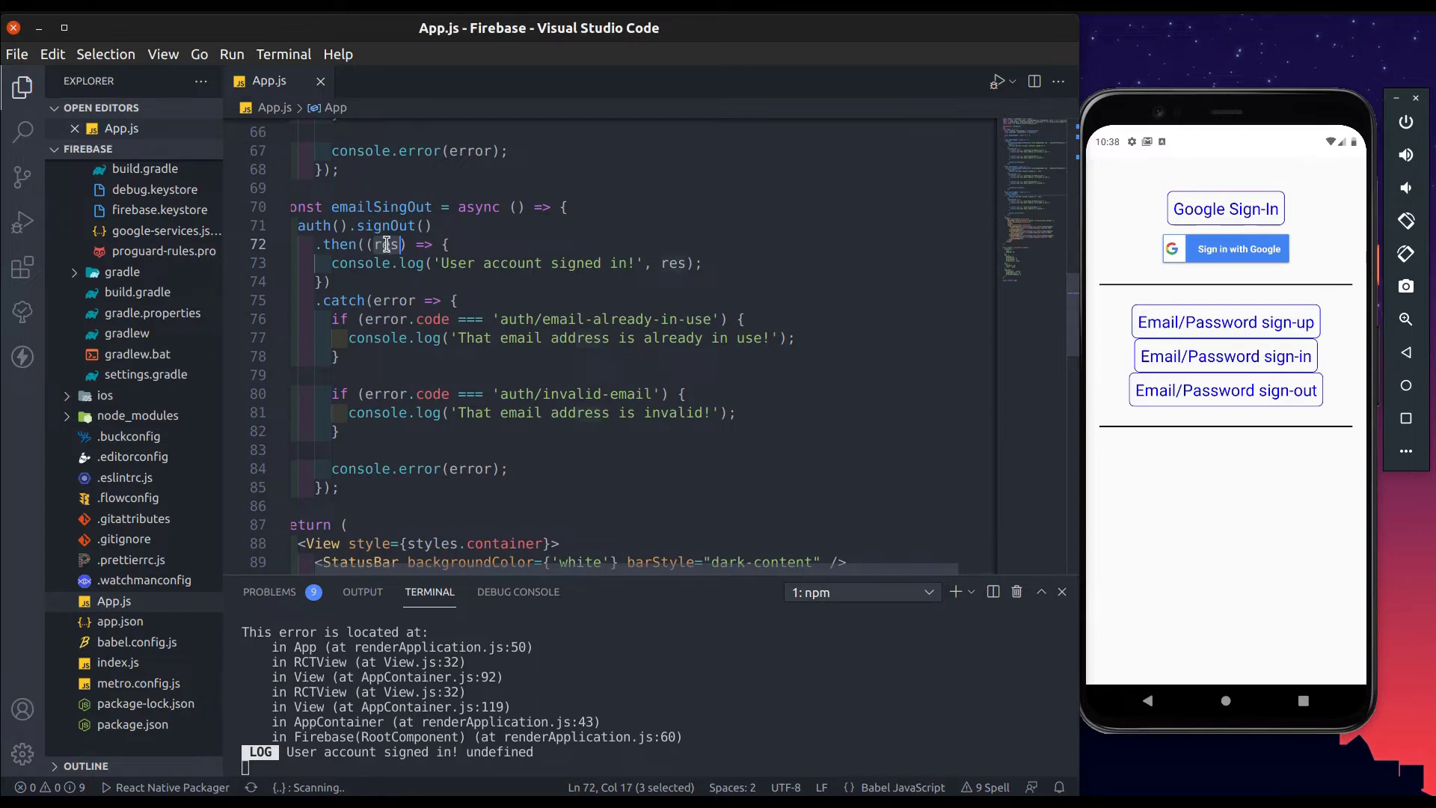
key("BackSpace")
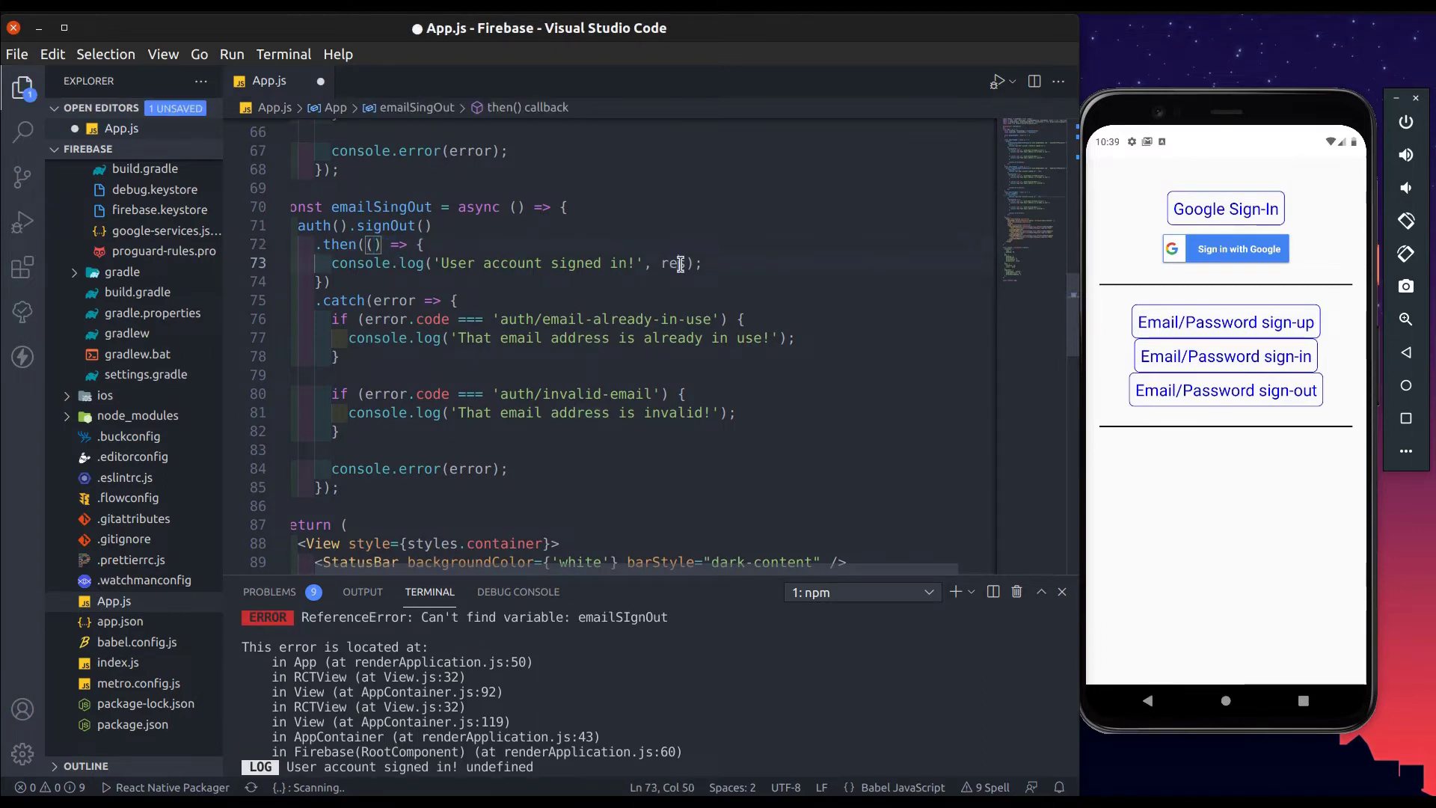
key("BackSpace")
key("BackSpace")
key("shift+Left")
type("o")
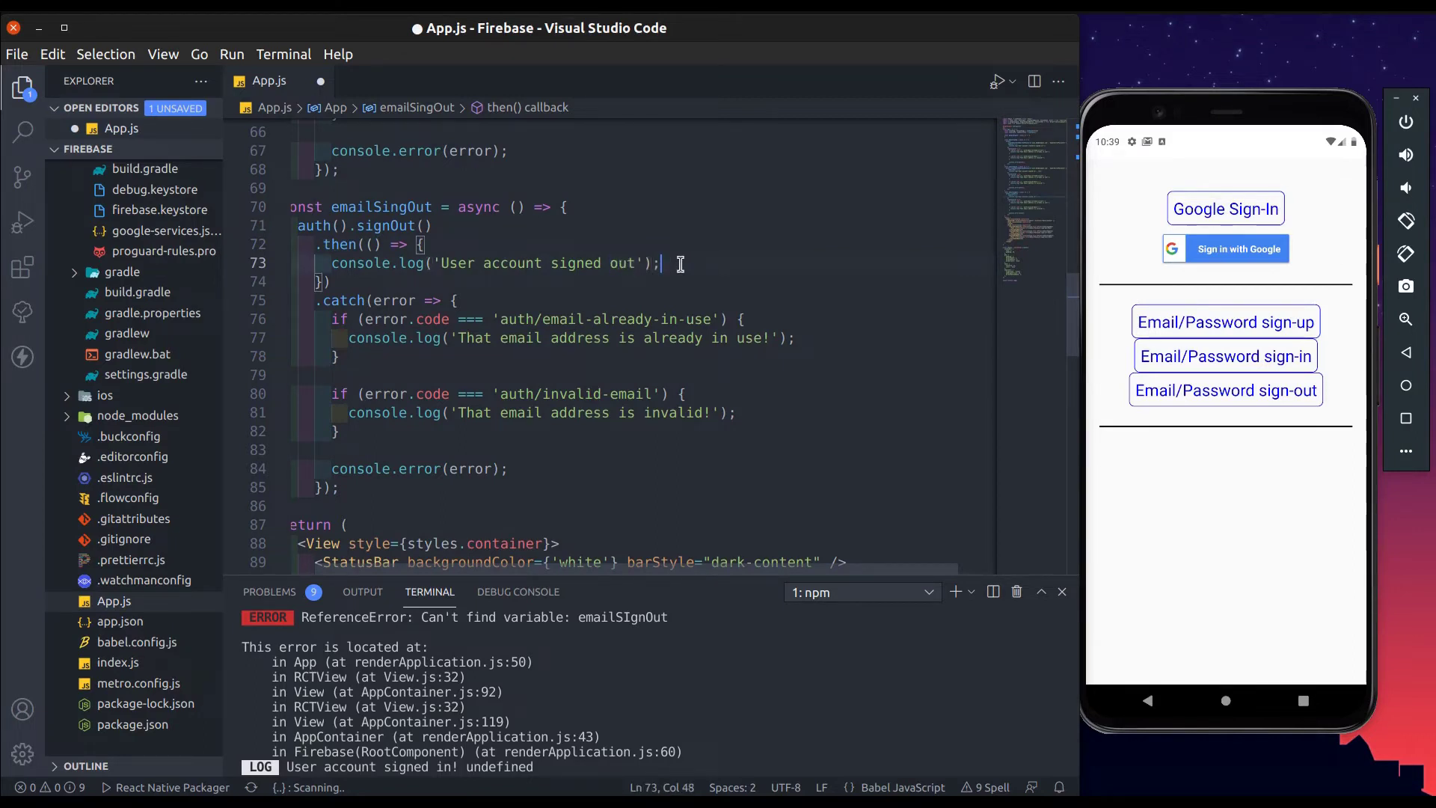
key("ctrl+s")
left_click_drag(665, 576, 606, 706)
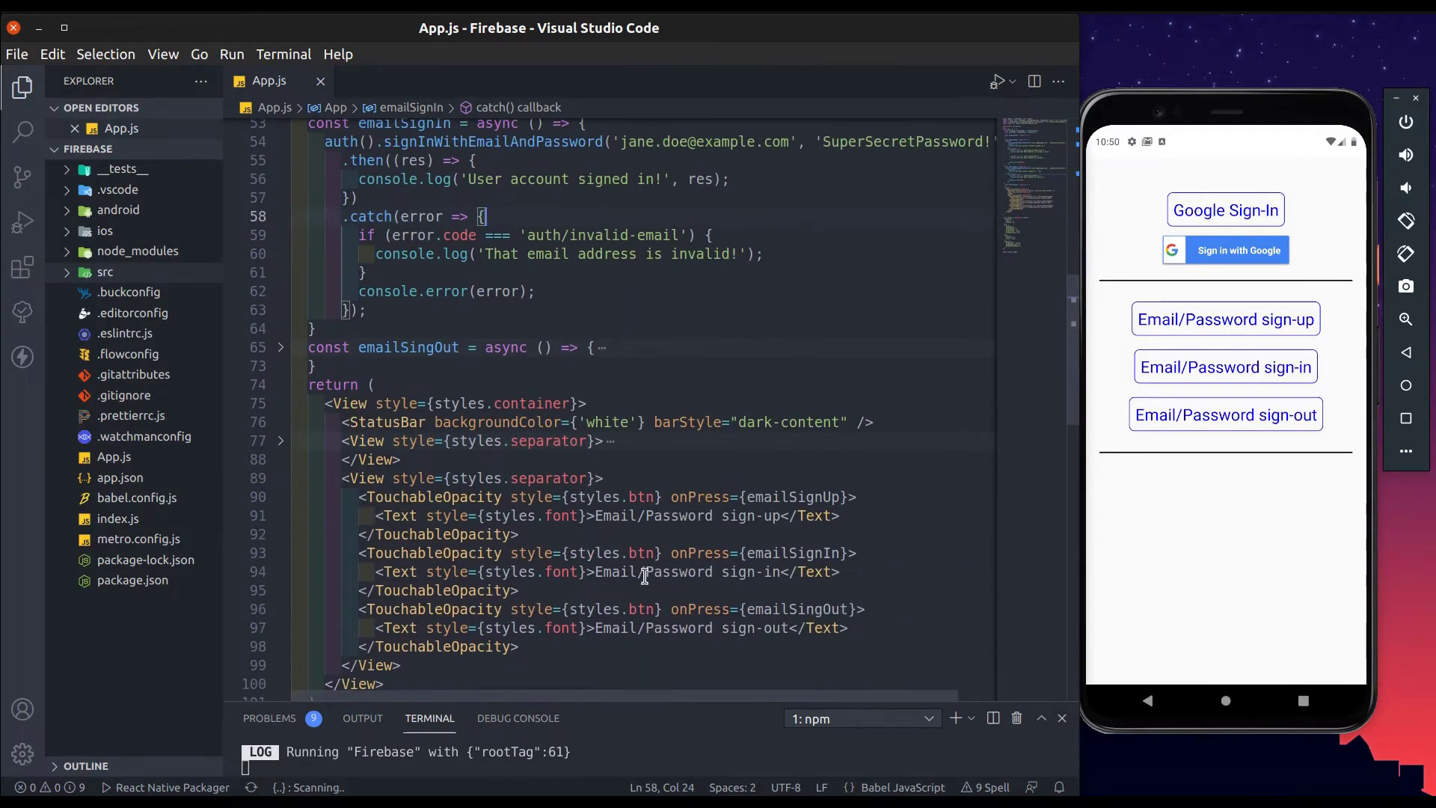
scroll(646, 574, "down", 1)
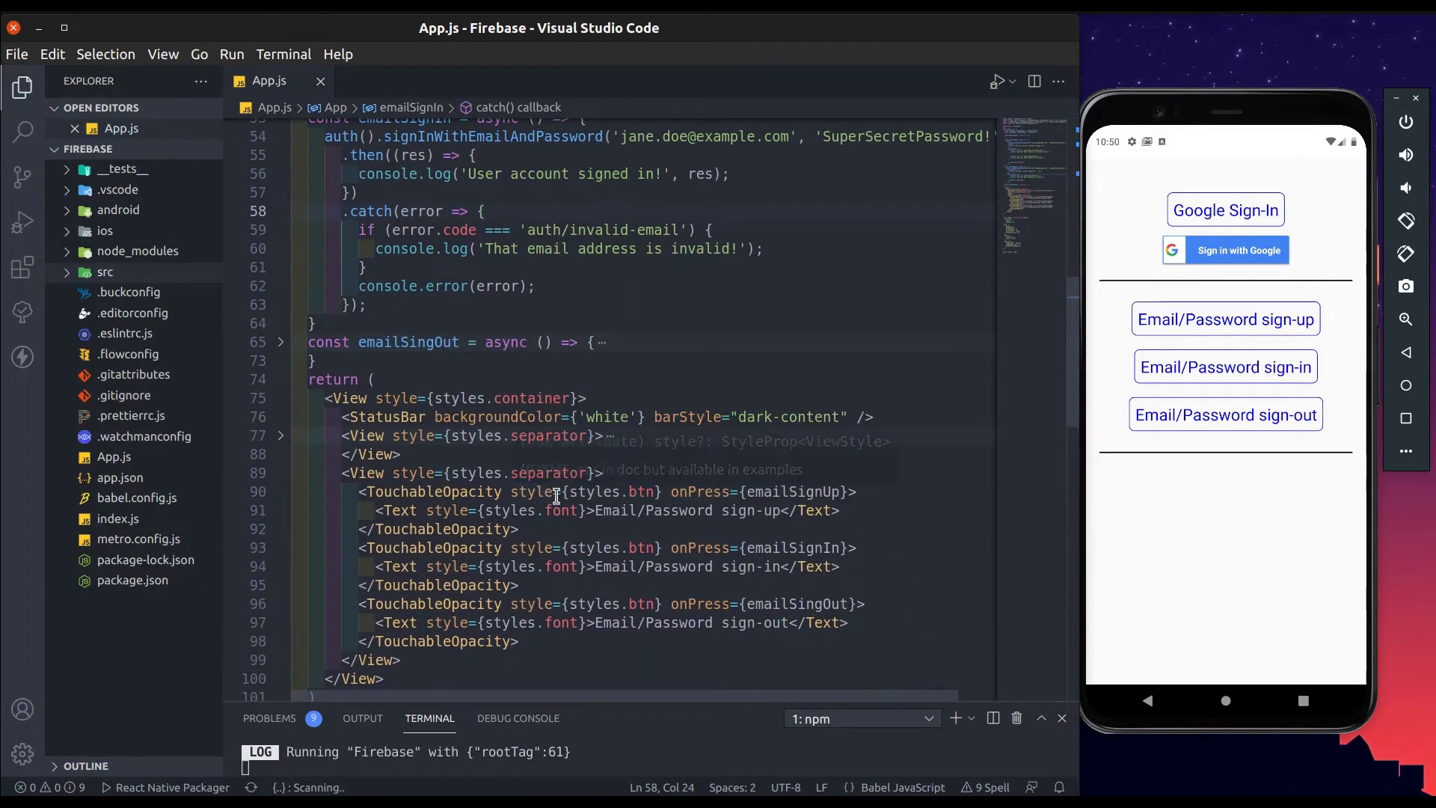
Step: Add a TextInput after the separator View with value={email} and onChangeText calling setEmail
left_click(625, 474)
key("Return")
type("<Text")
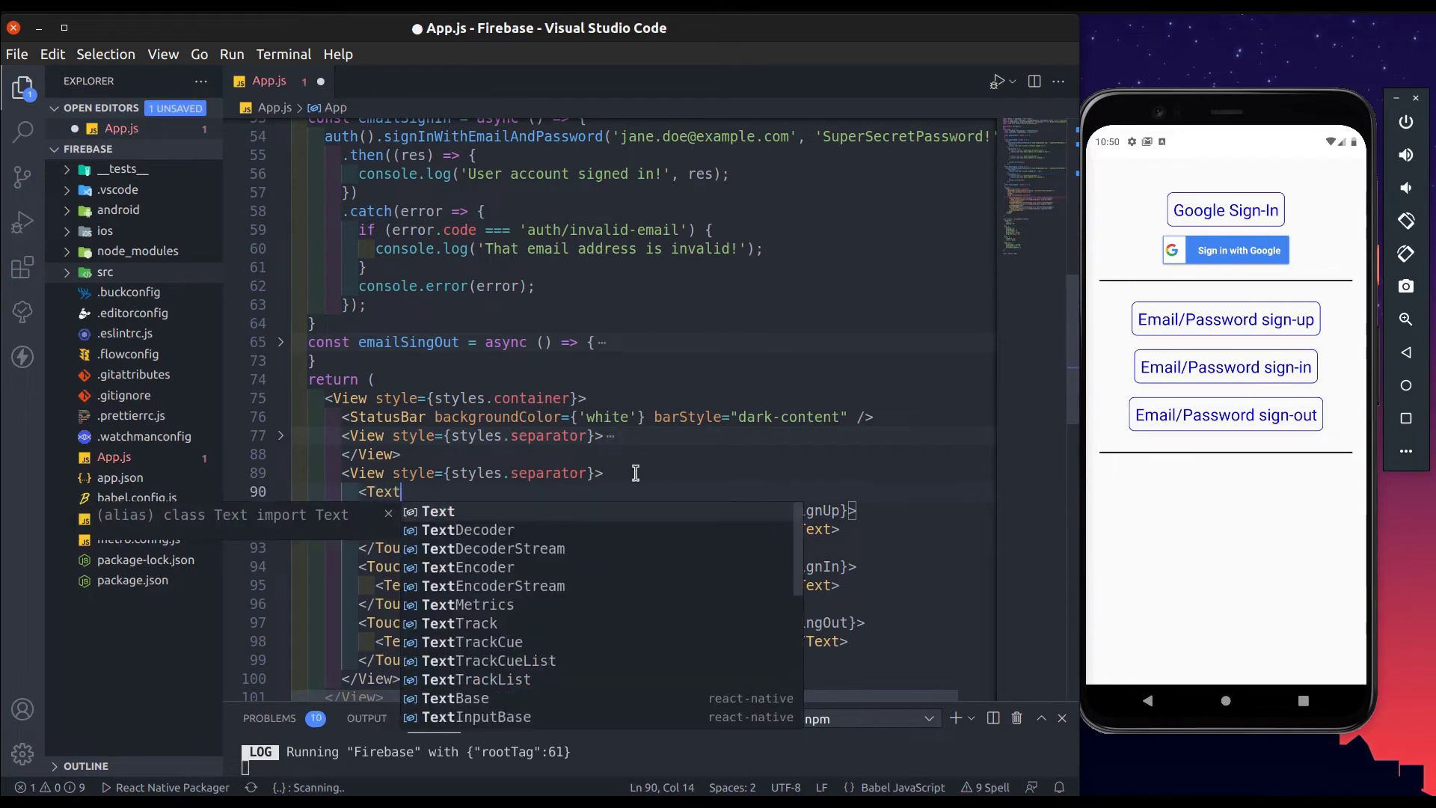
type("In")
key("Return")
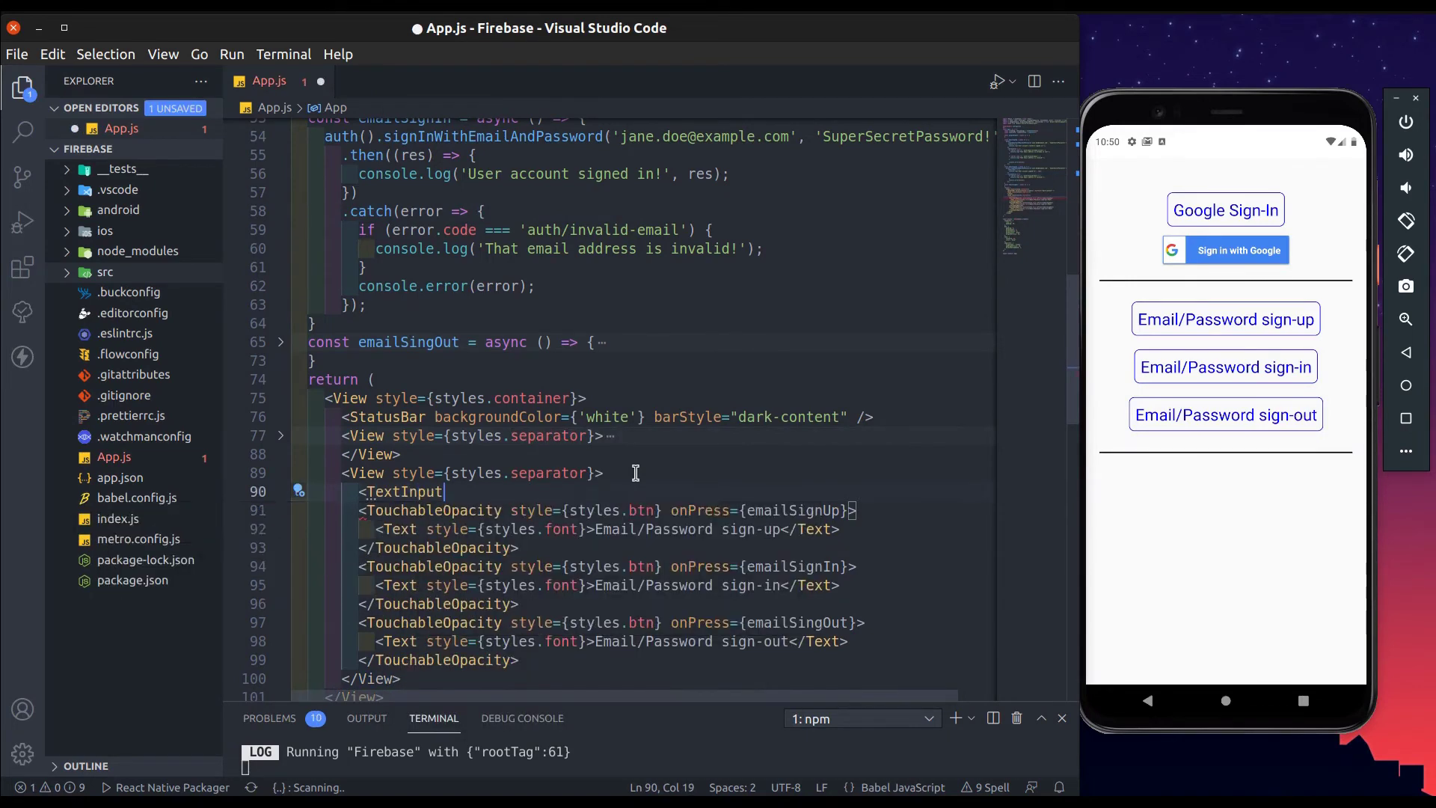
type("/>")
key("Left")
key("Left")
key("Return")
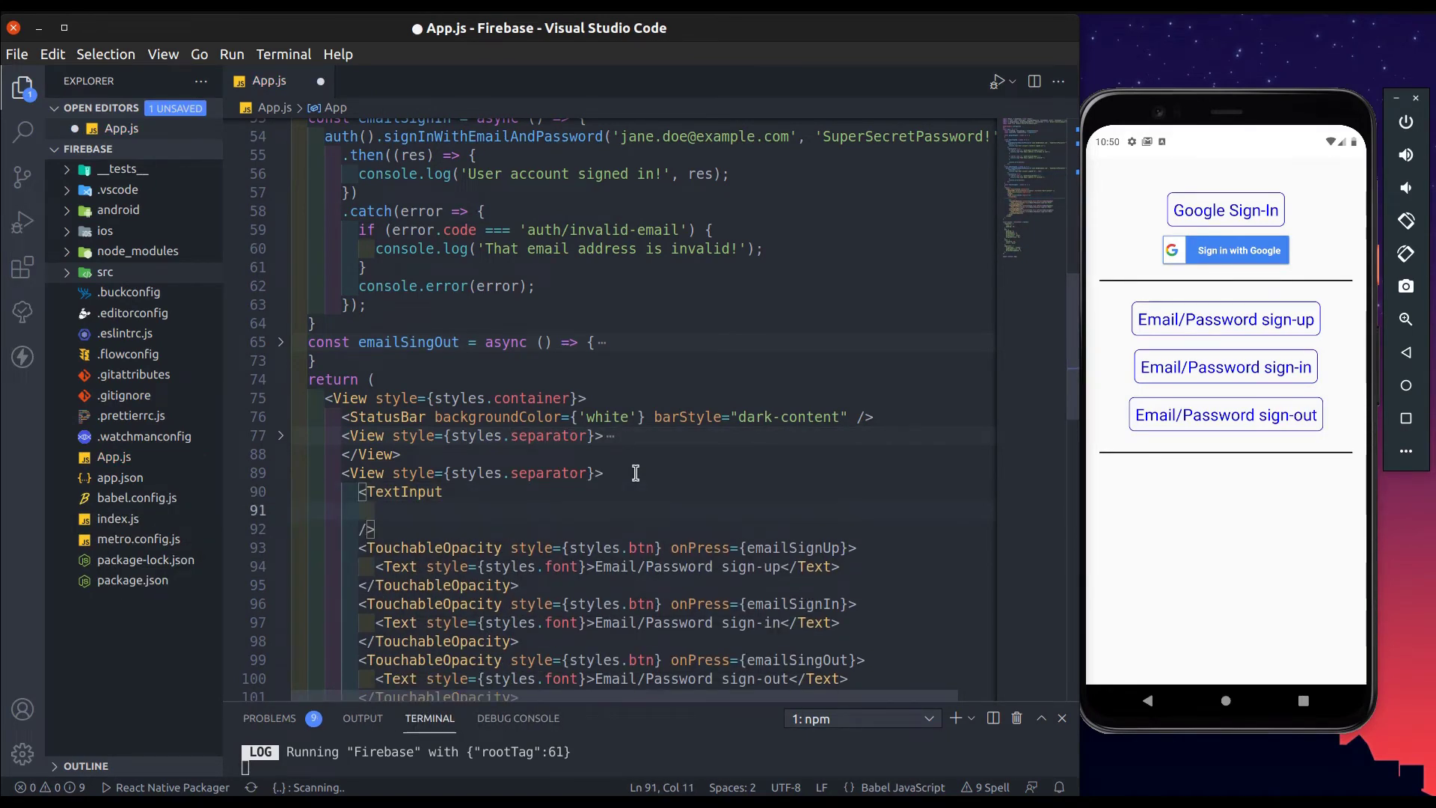
type("value='")
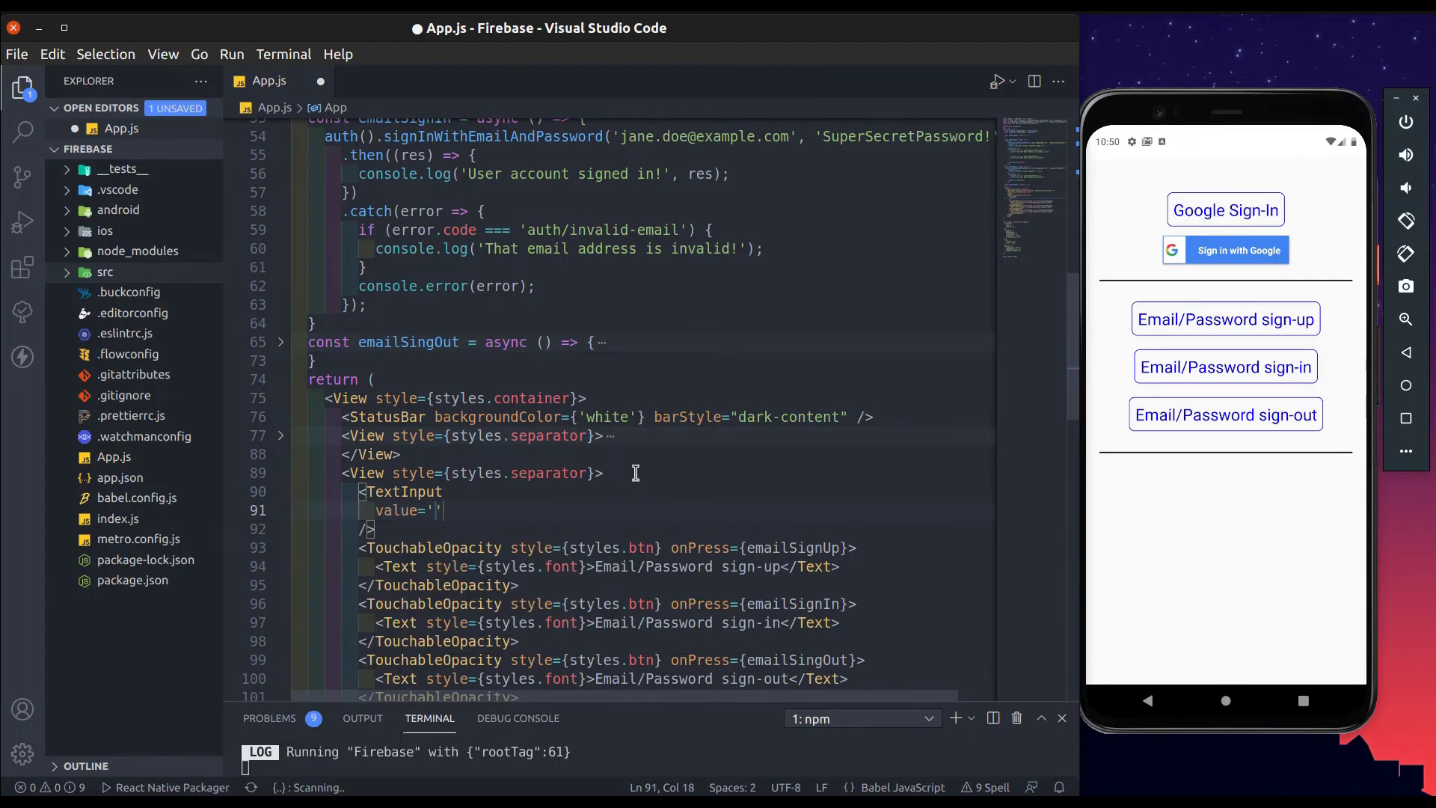
key("BackSpace")
type("{email")
key("Return")
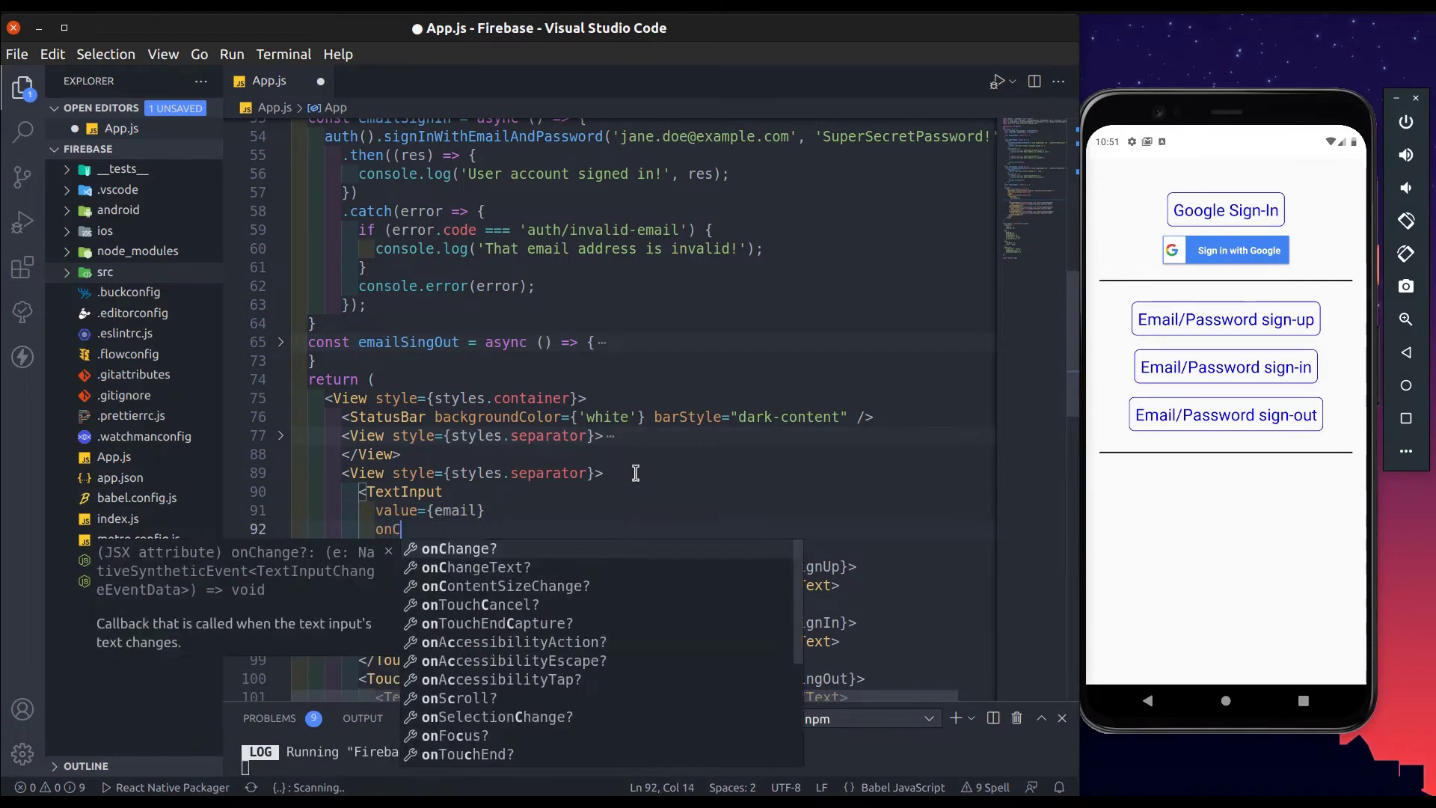
type("onChangeText={t")
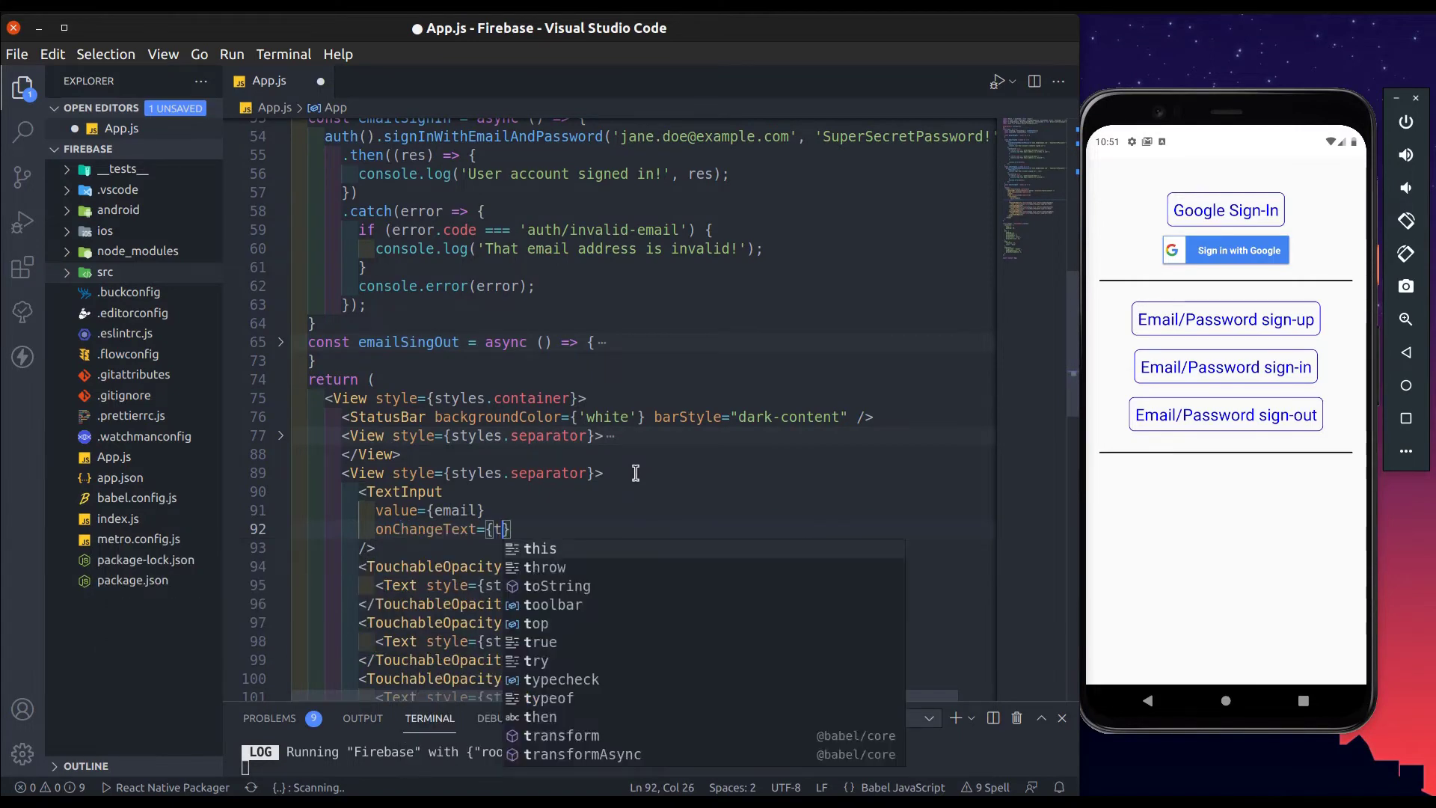
type("ext => setEmail(text)")
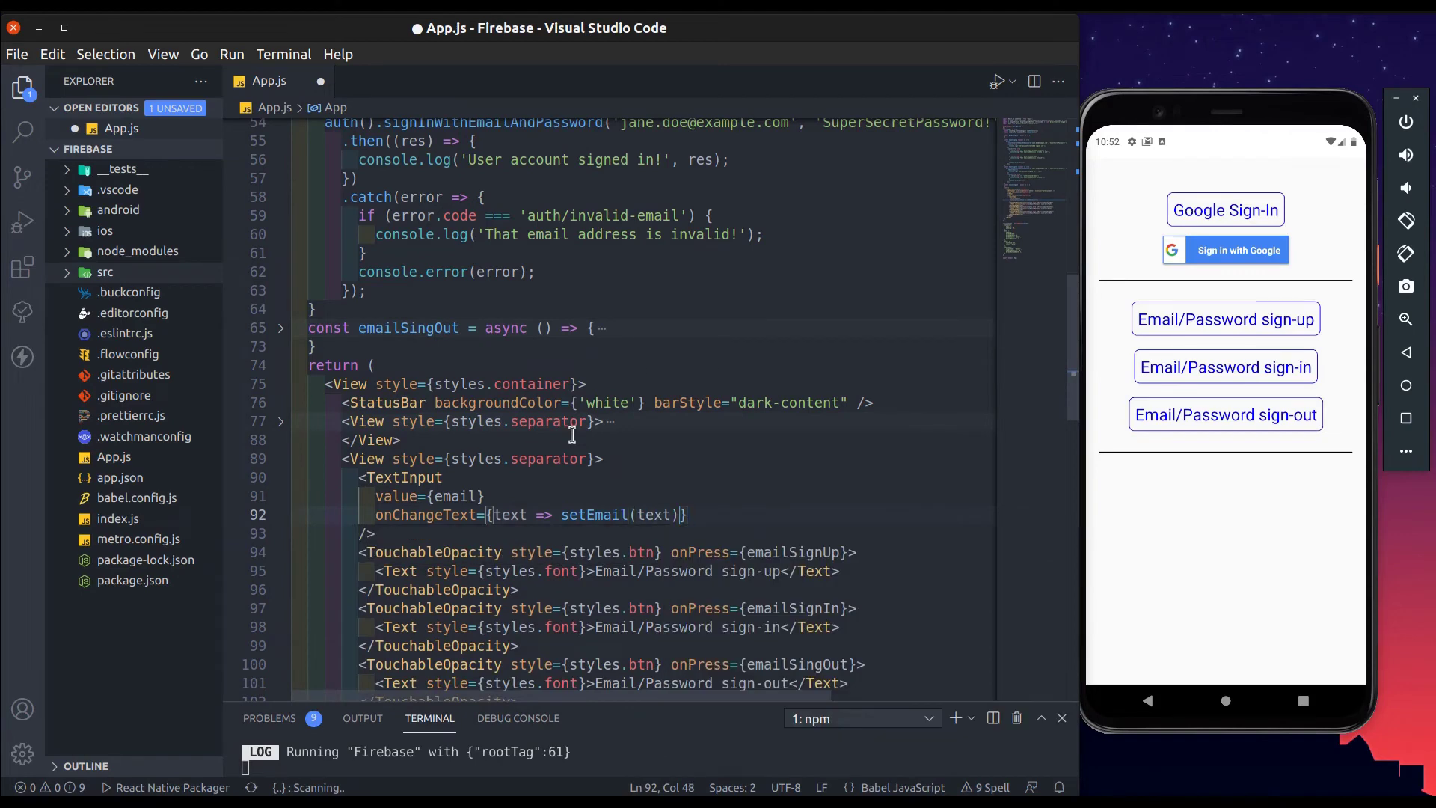
Step: Give the TextInput underlineColorAndroid 'blue' and style backgroundColor '#eee', marginVertical 10
key("Return")
type("underl")
key("Return")
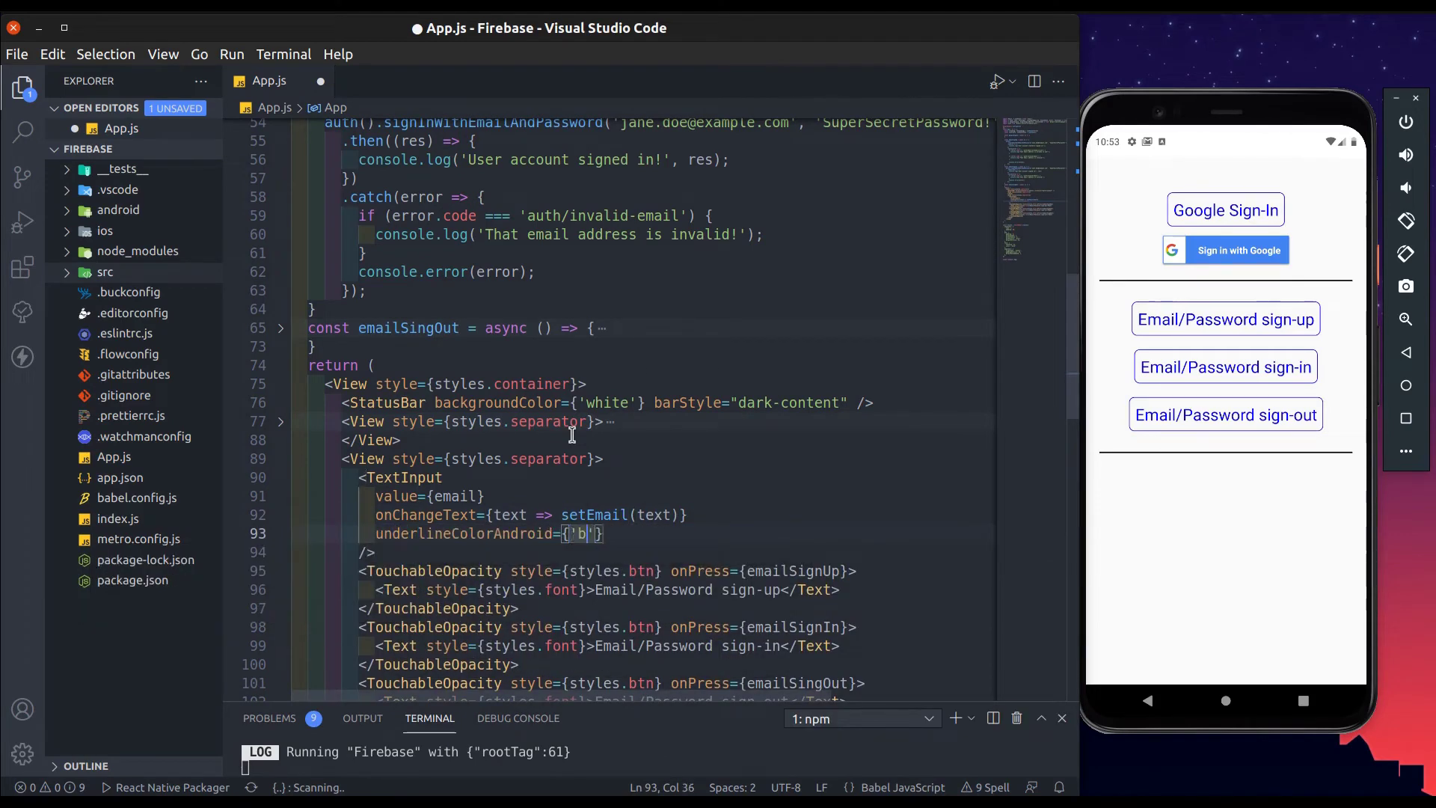
type("lue'}")
key("Return")
type("style={{bac")
key("Return")
type(": '#eee")
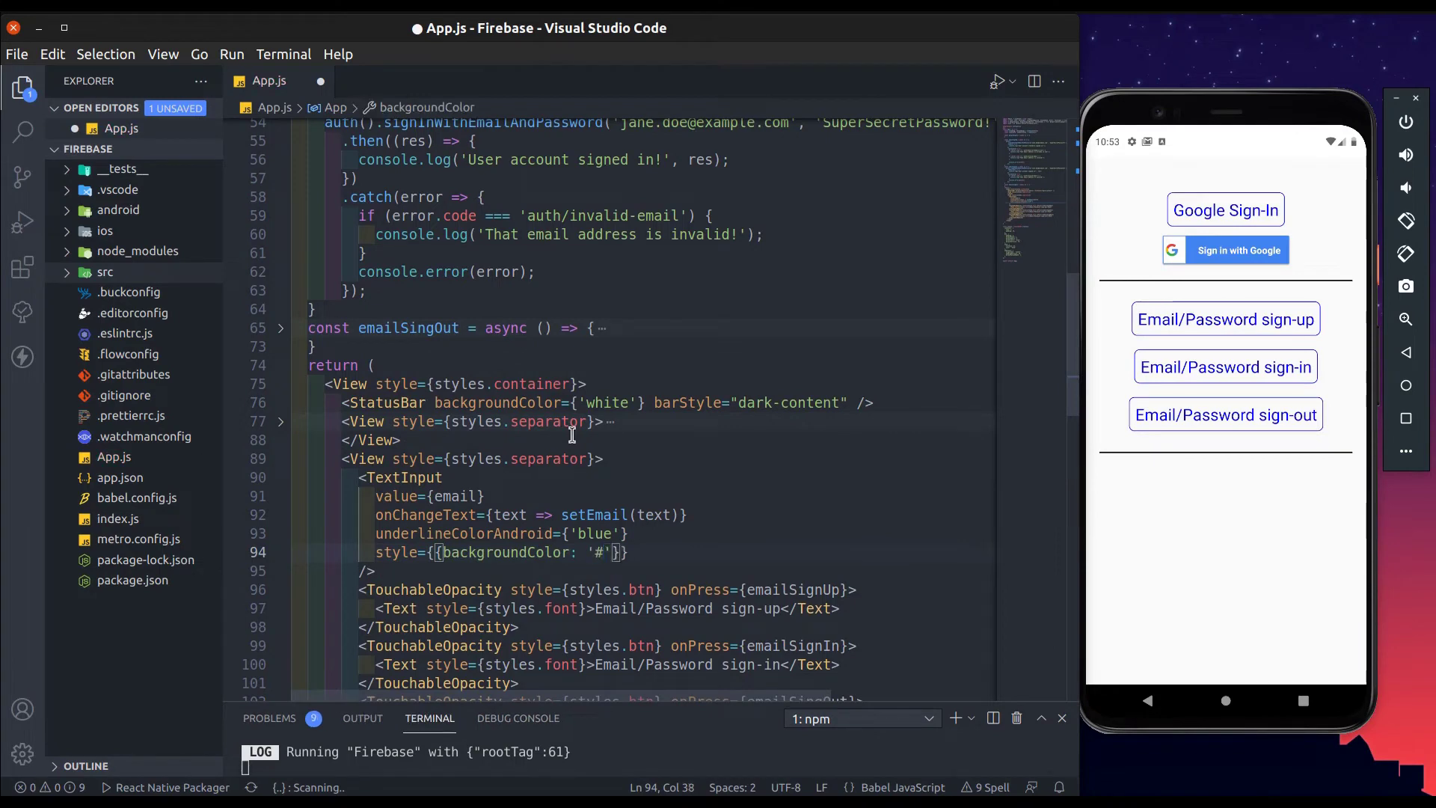
type("', marginV")
key("Return")
type(": 10")
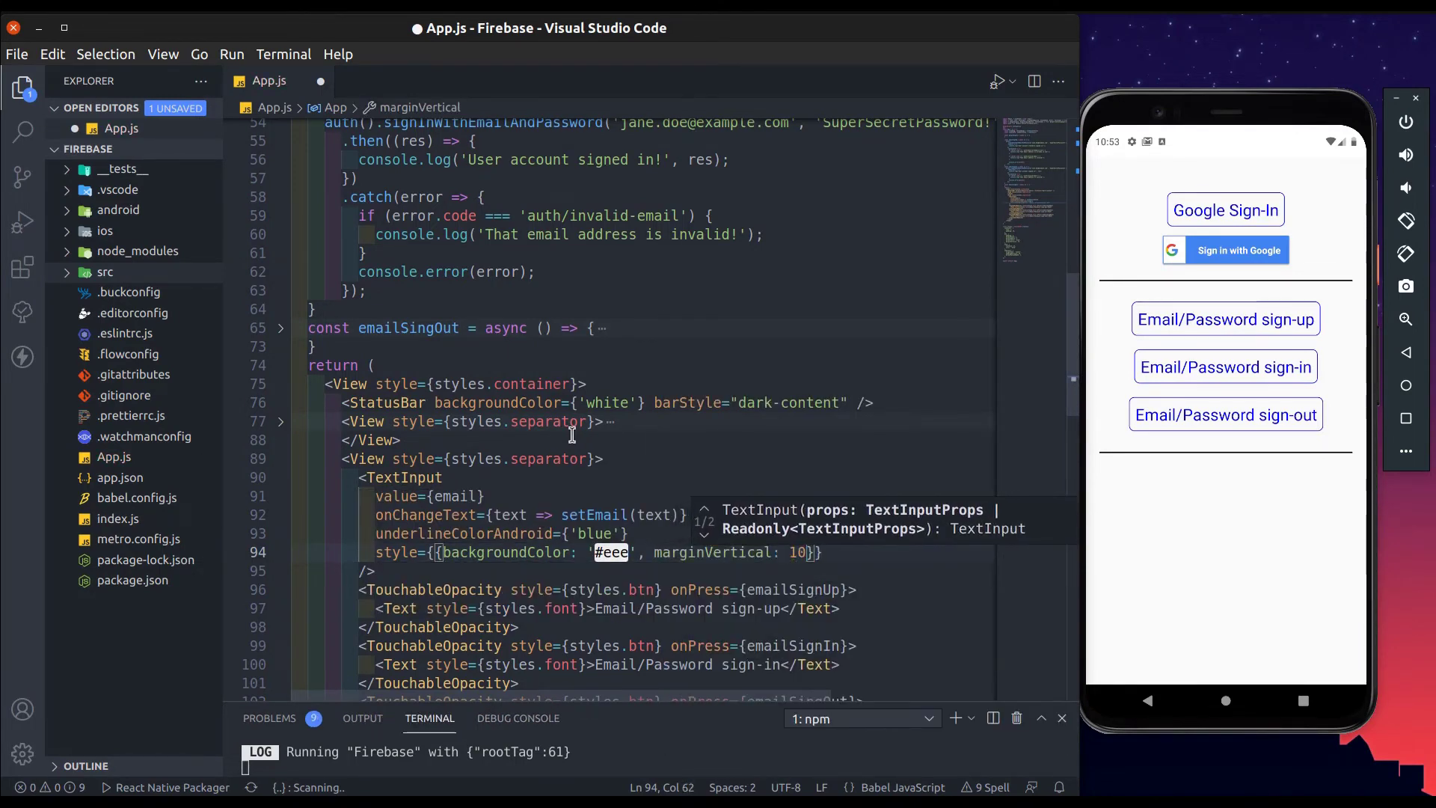
Step: Duplicate the email TextInput into a password field bound to password and setPassword
key("shift+alt+Right")
key("shift+alt+Right")
key("shift+alt+Right")
key("shift+alt+Right")
key("shift+alt+Right")
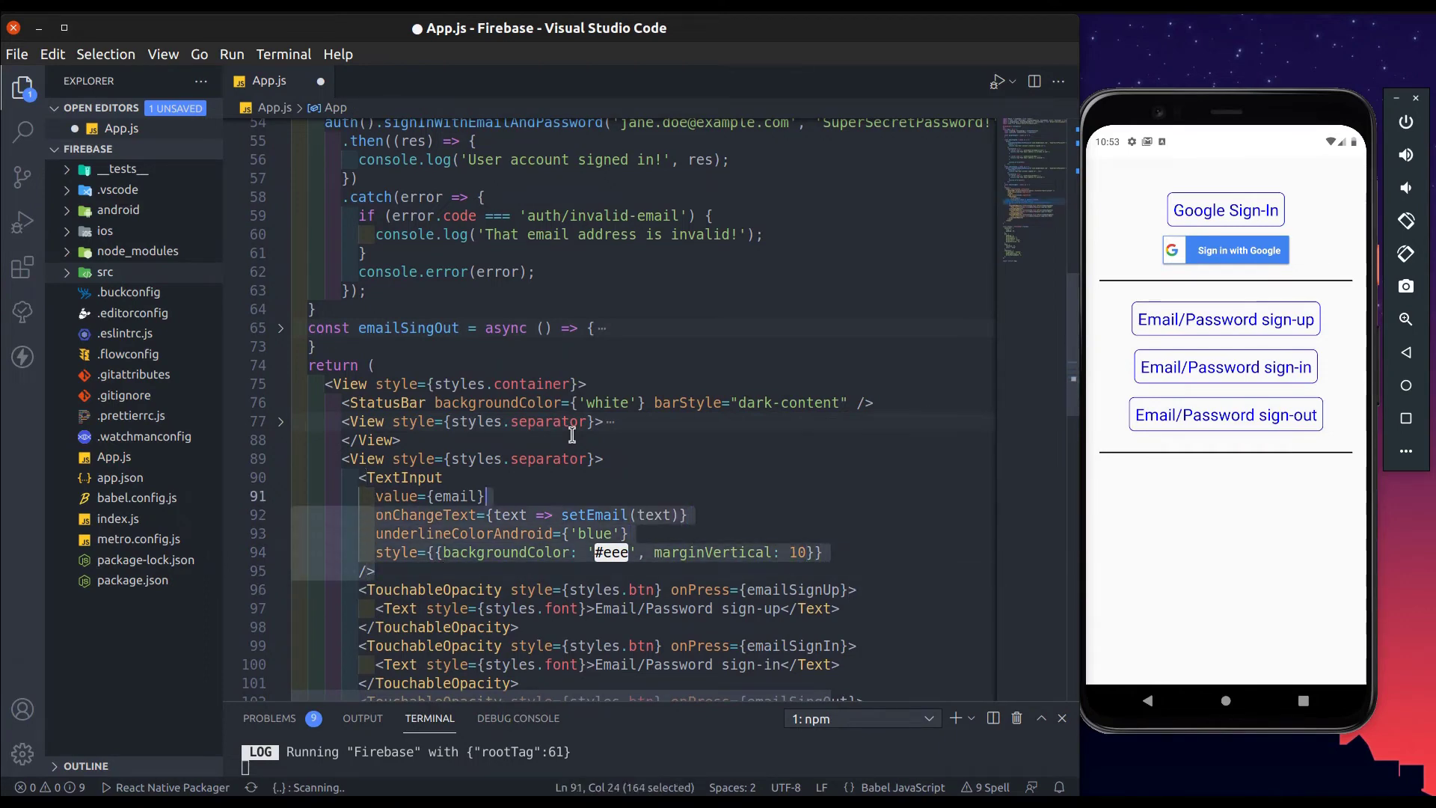
key("shift+alt+Right")
key("shift+alt+Down")
scroll(505, 449, "down", 3)
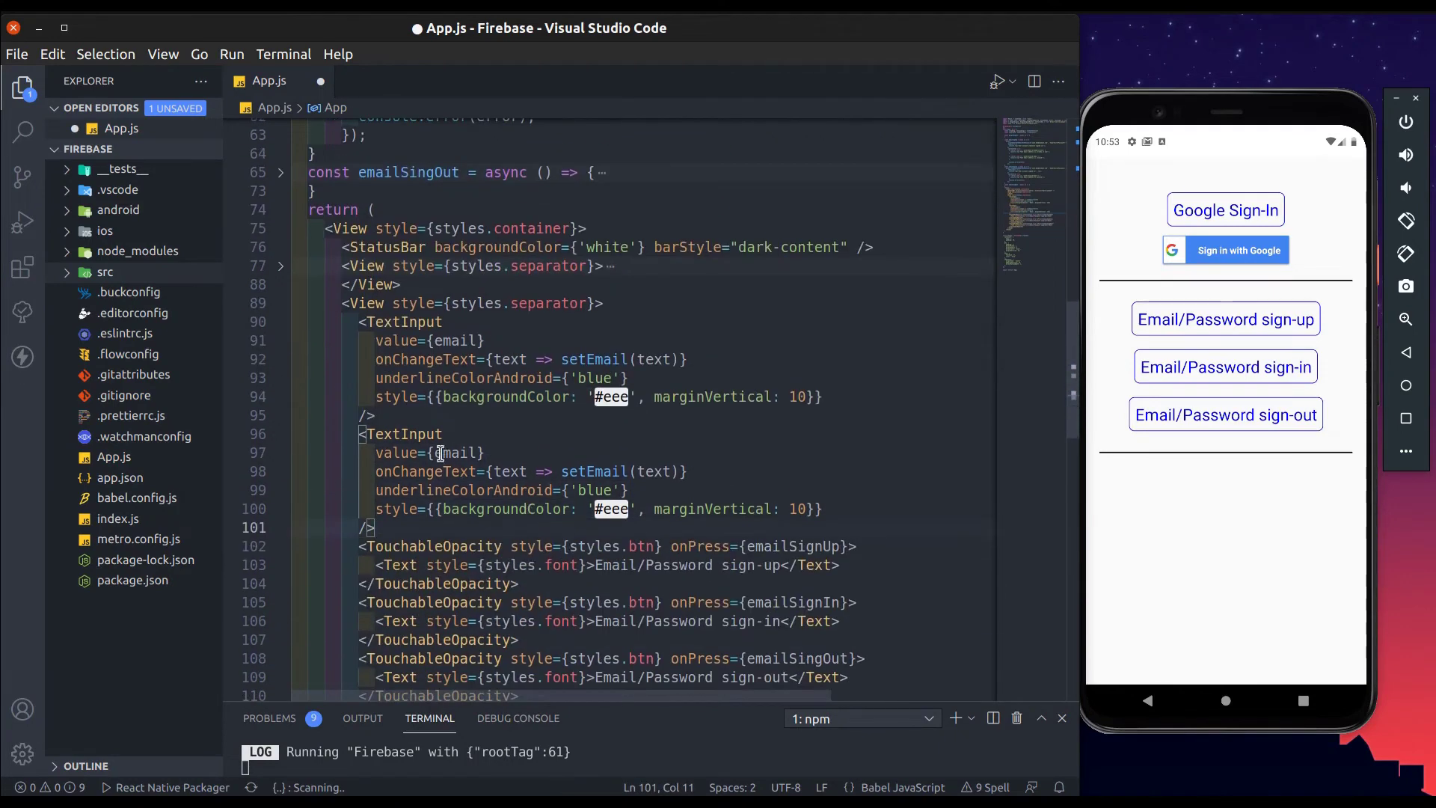
double_click(440, 452)
type("password")
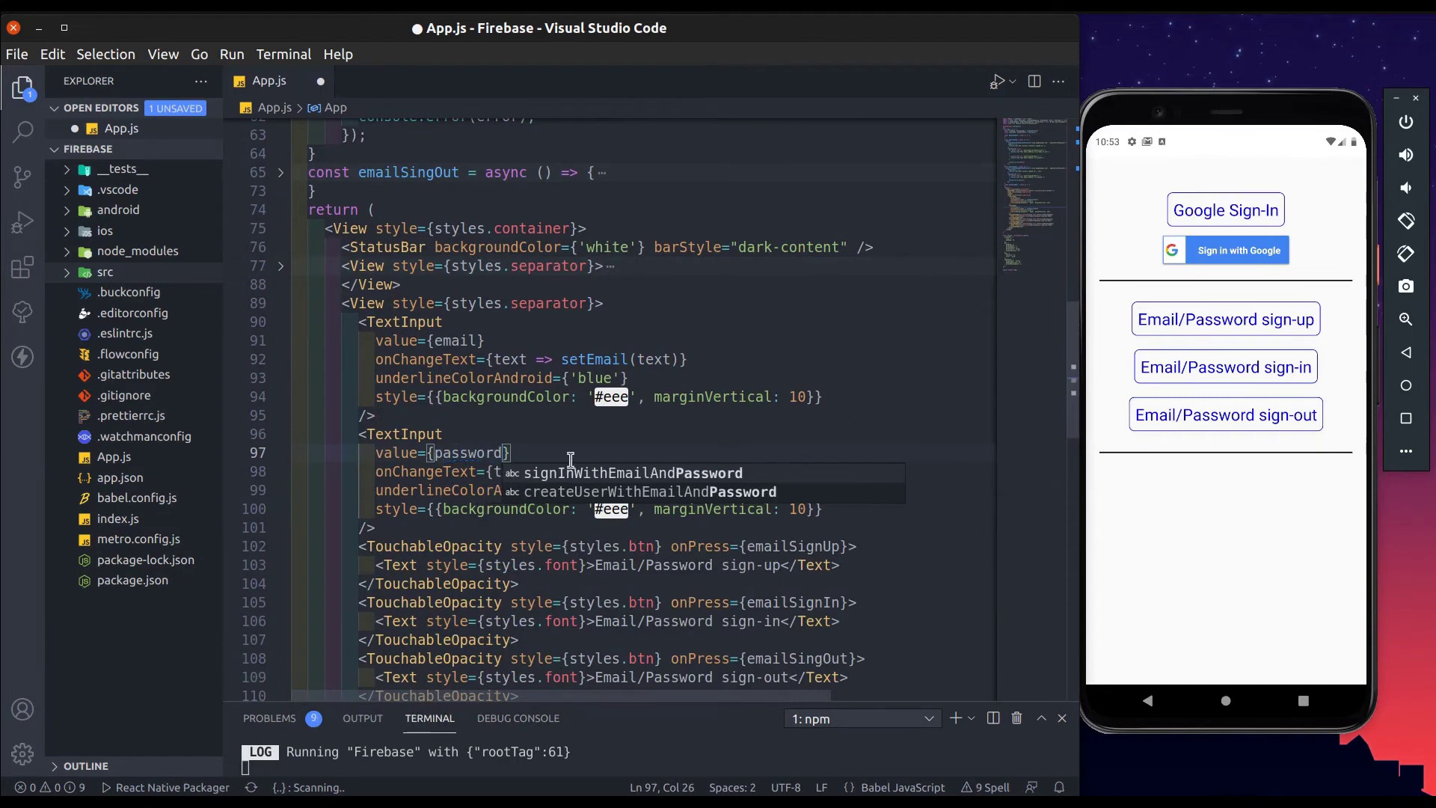
key("Right")
left_click_drag(631, 471, 586, 471)
type("Password")
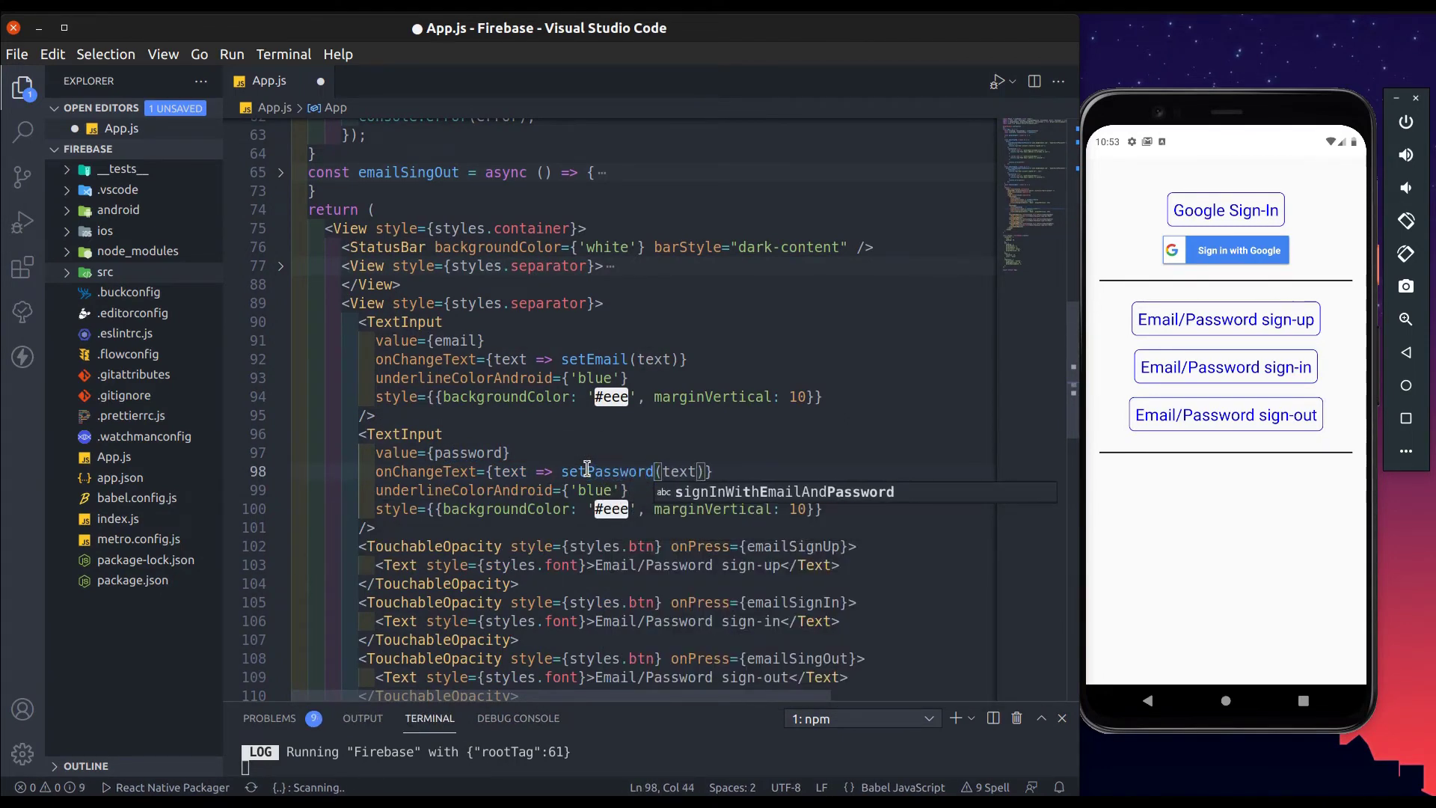
double_click(586, 471)
scroll(587, 472, "up", 15)
scroll(587, 472, "up", 2)
Step: Declare email and password useState('') hooks below the userInfo state
left_click(689, 221)
key("Return")
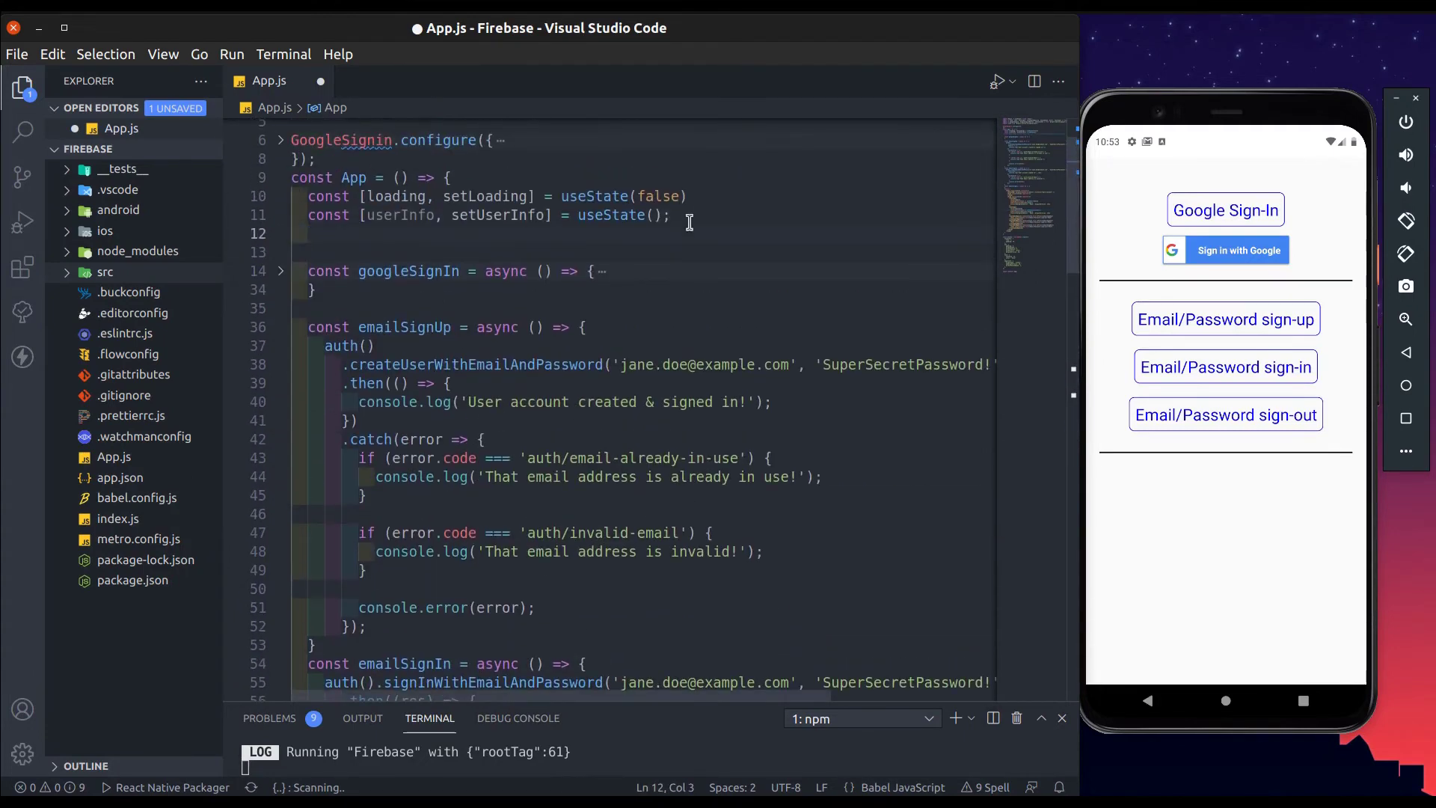
type("const [email, setEmail] = useState()'")
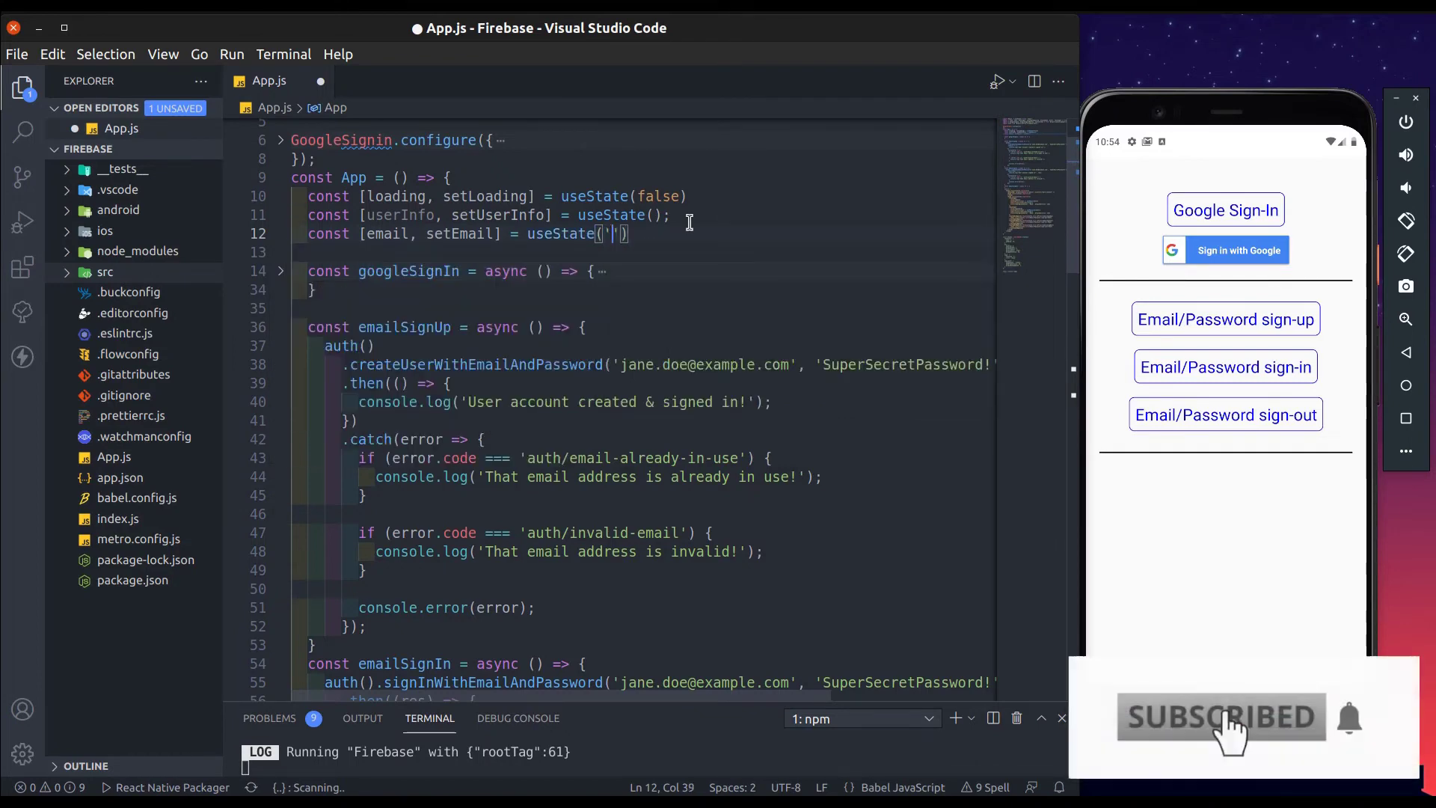
type("');")
key("Return")
type("const [password, setPassword] = useState('');")
scroll(689, 221, "down", 2)
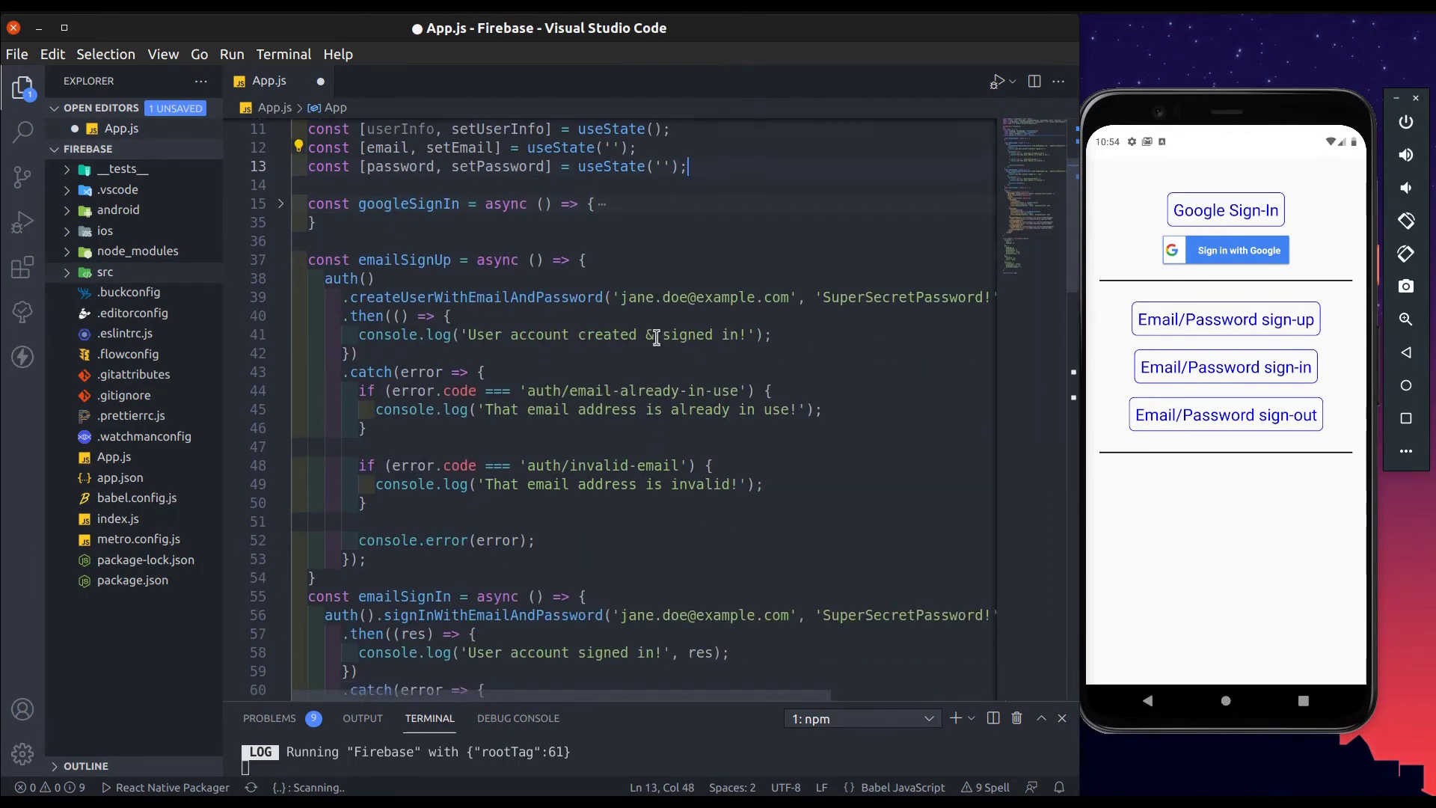
Step: Replace the hardcoded sign-up and sign-in credentials with the email and password state values
left_click(614, 284)
left_click(798, 284, "shift")
key("BackSpace")
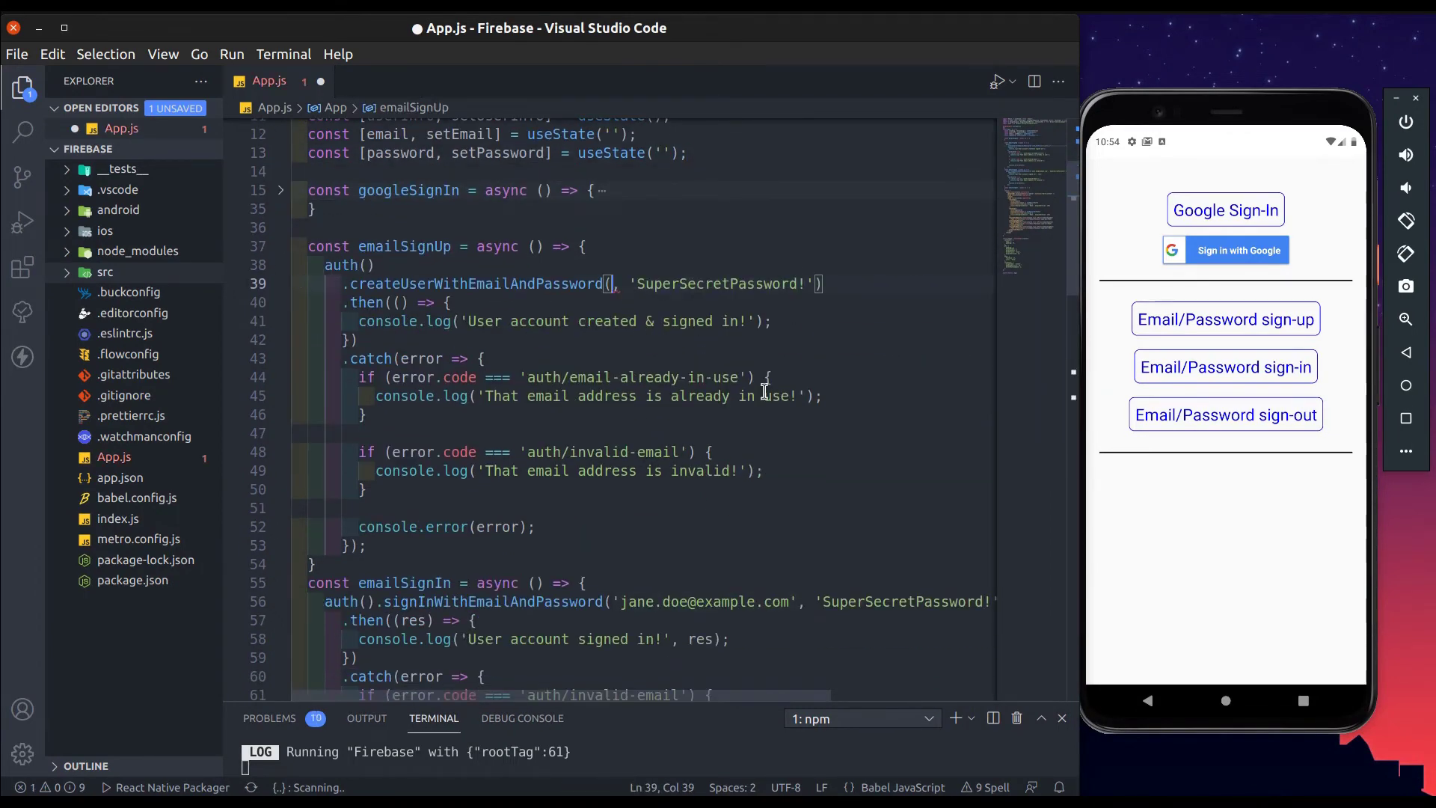
type("email")
key("shift+End")
key("BackSpace")
type("password")
scroll(700, 383, "down", 2)
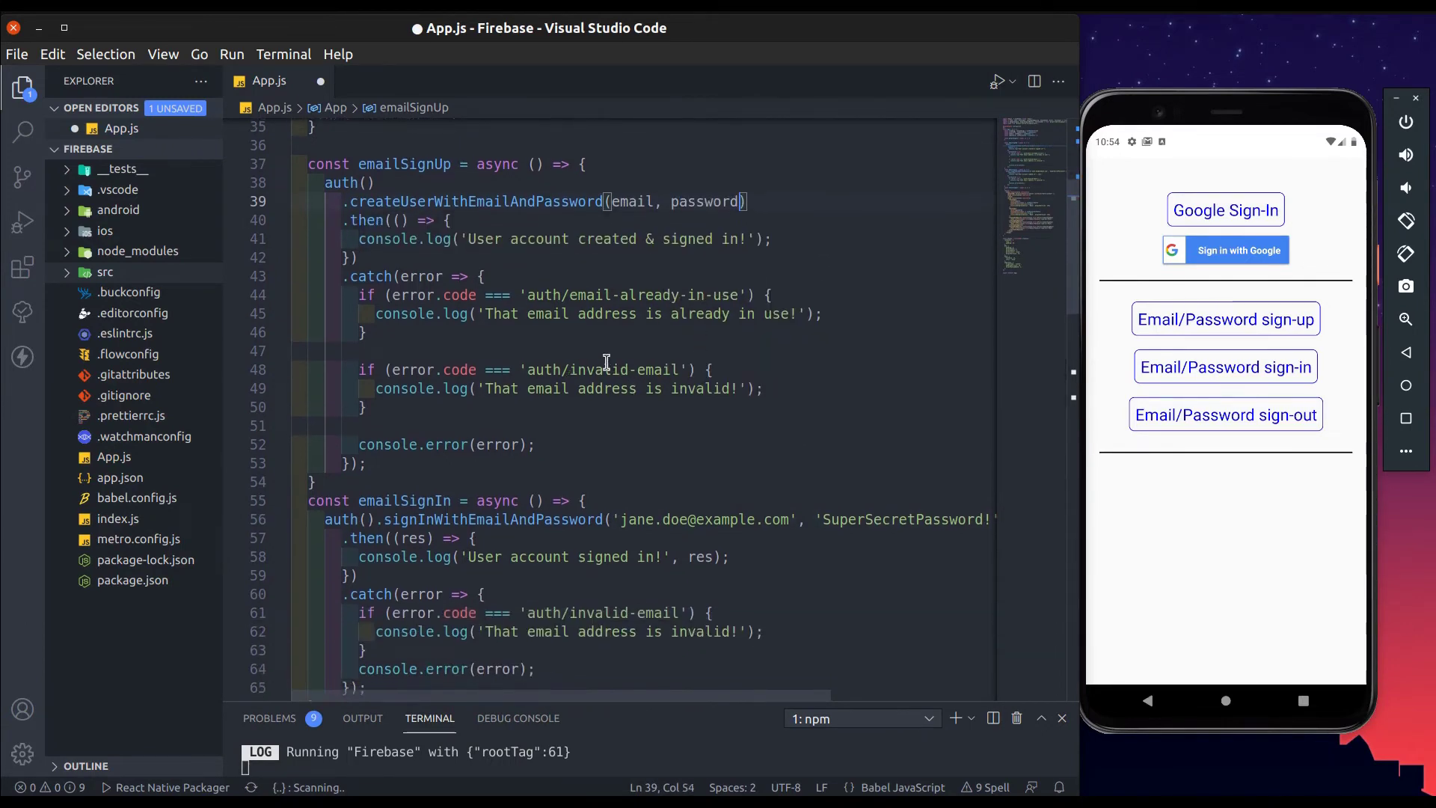
scroll(607, 362, "down", 1)
left_click(613, 494)
key("ctrl+shift+Right")
key("ctrl+shift+Right")
key("ctrl+shift+Right")
key("ctrl+shift+Right")
key("ctrl+shift+Right")
key("ctrl+shift+Right")
type("email, password")
scroll(492, 561, "down", 1)
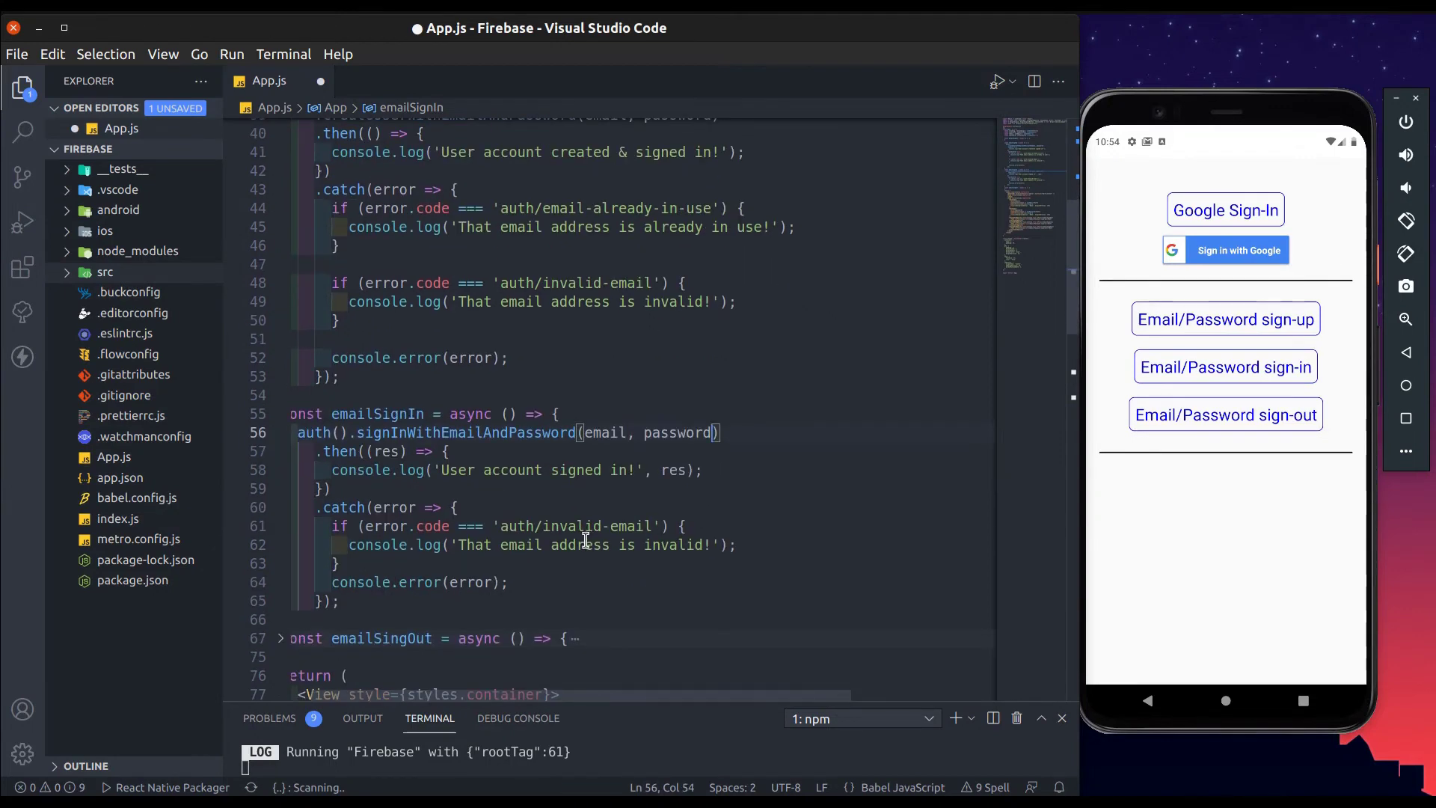
scroll(582, 541, "down", 5)
Step: Give both TextInput styles width '80%' and save App.js to reload the app
left_click(824, 584)
scroll(812, 621, "down", 1)
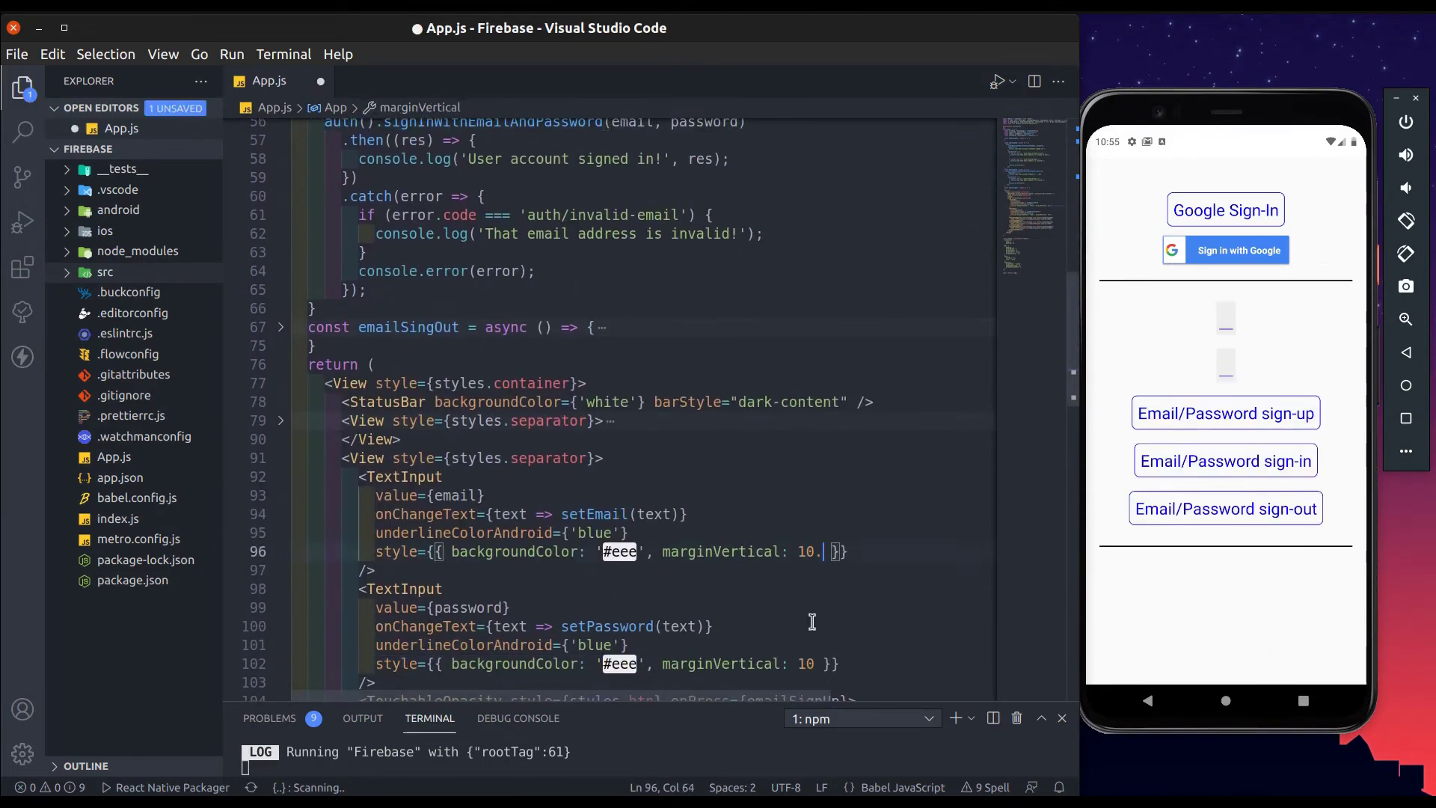
type("width: '80%")
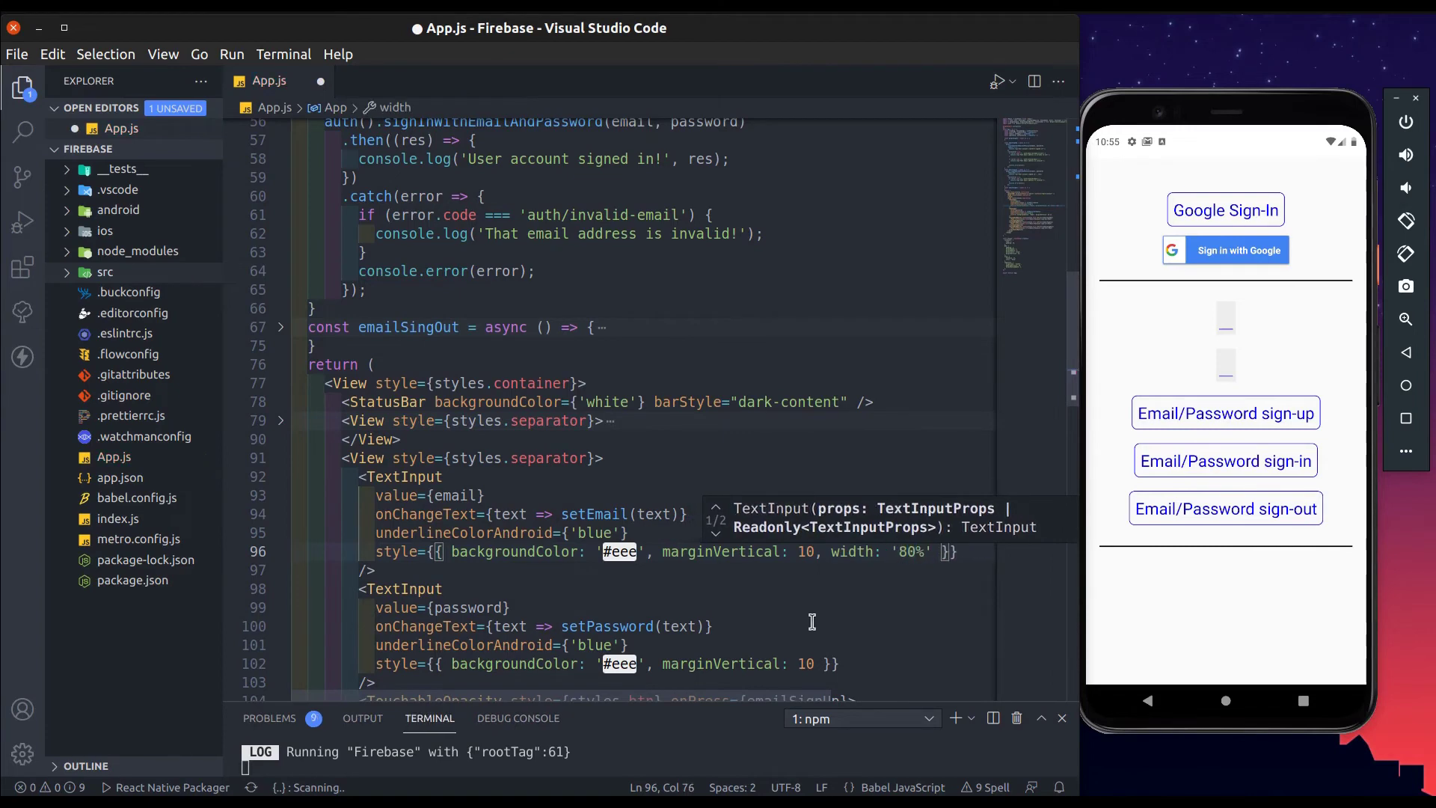
key("ctrl+s")
scroll(811, 621, "down", 3)
left_click(816, 481)
type(", width: '80%'")
key("ctrl+s")
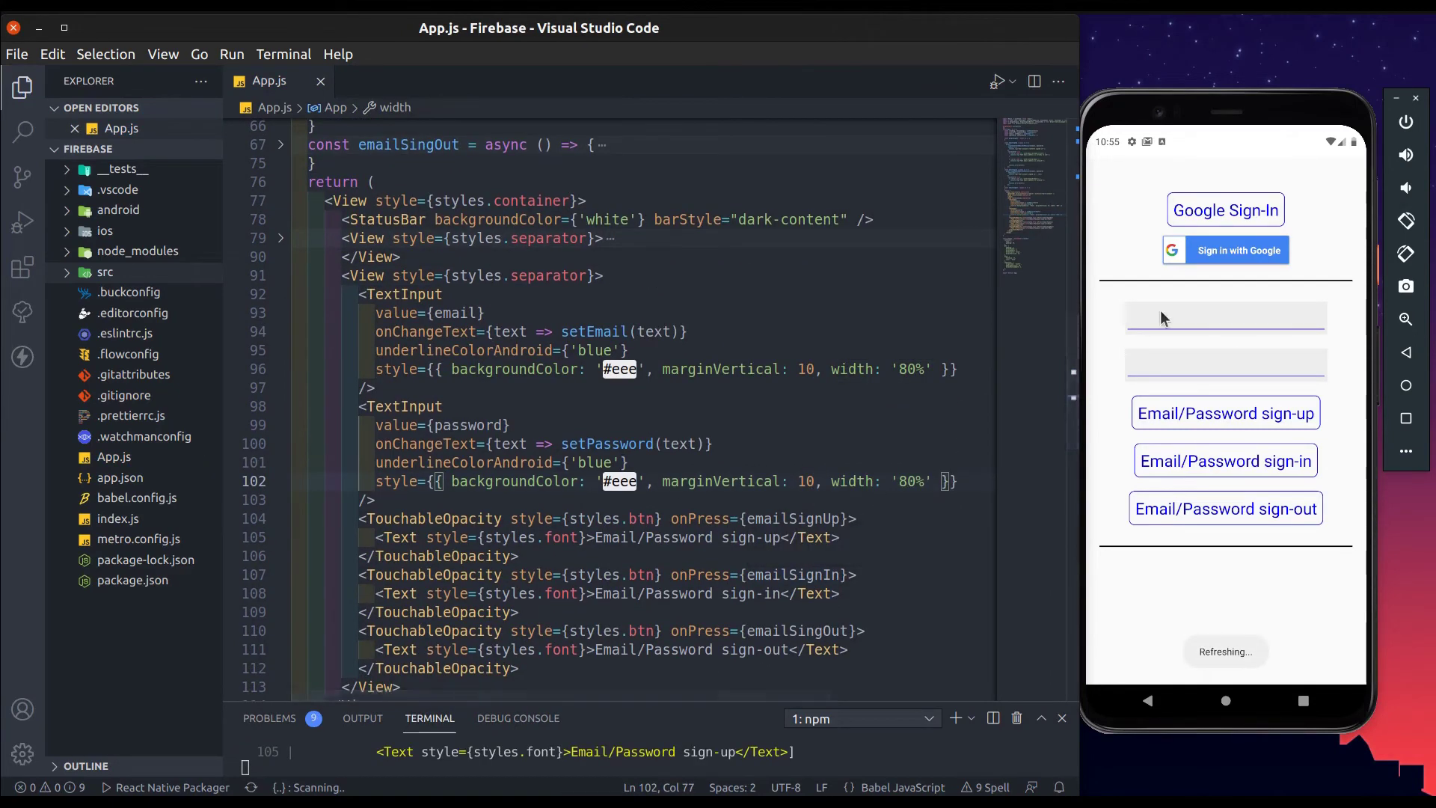
Step: Enter an email and password in the emulator, attempt sign-up and read the invalid-email error
left_click(1160, 311)
type("skjdh")
left_click(1137, 367)
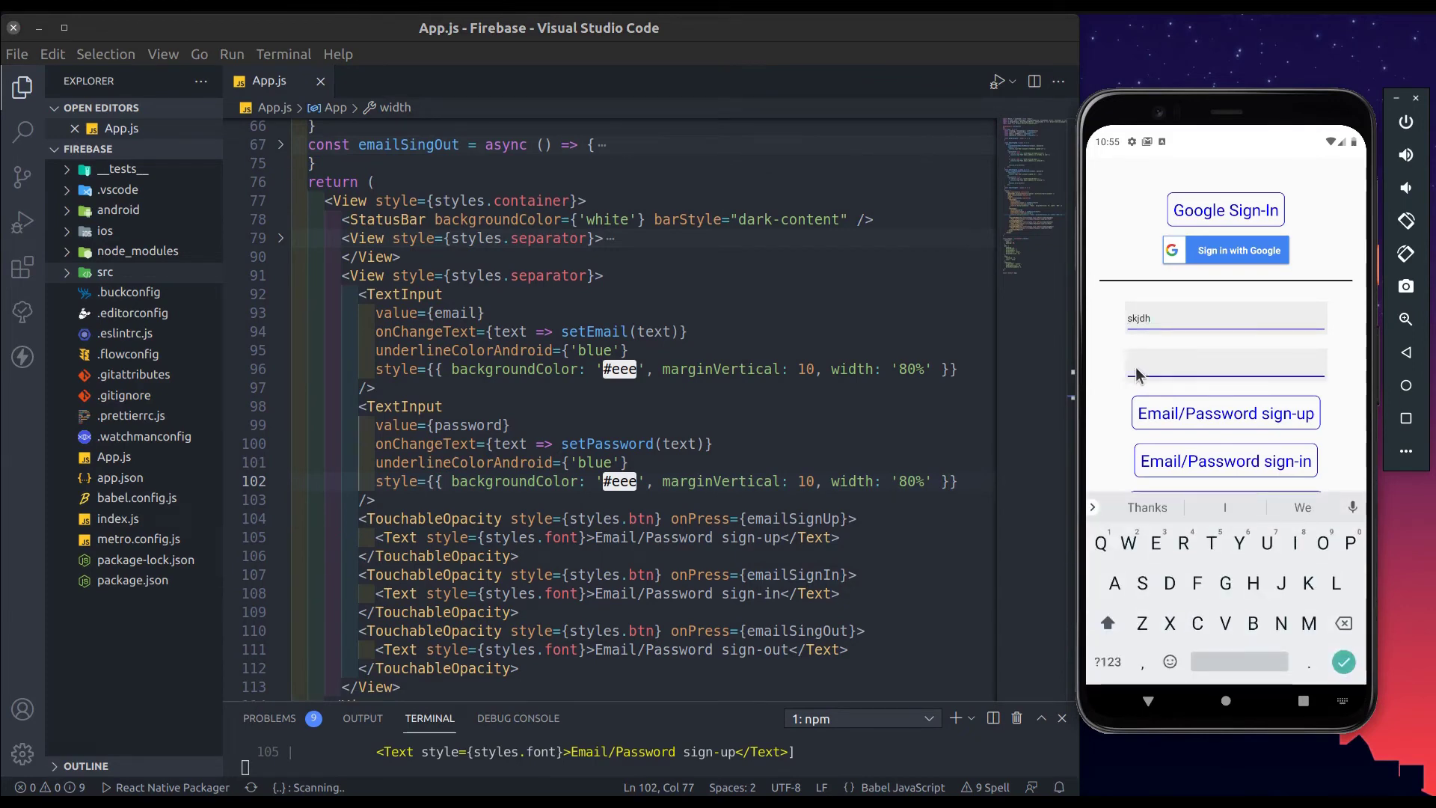
type("1234678")
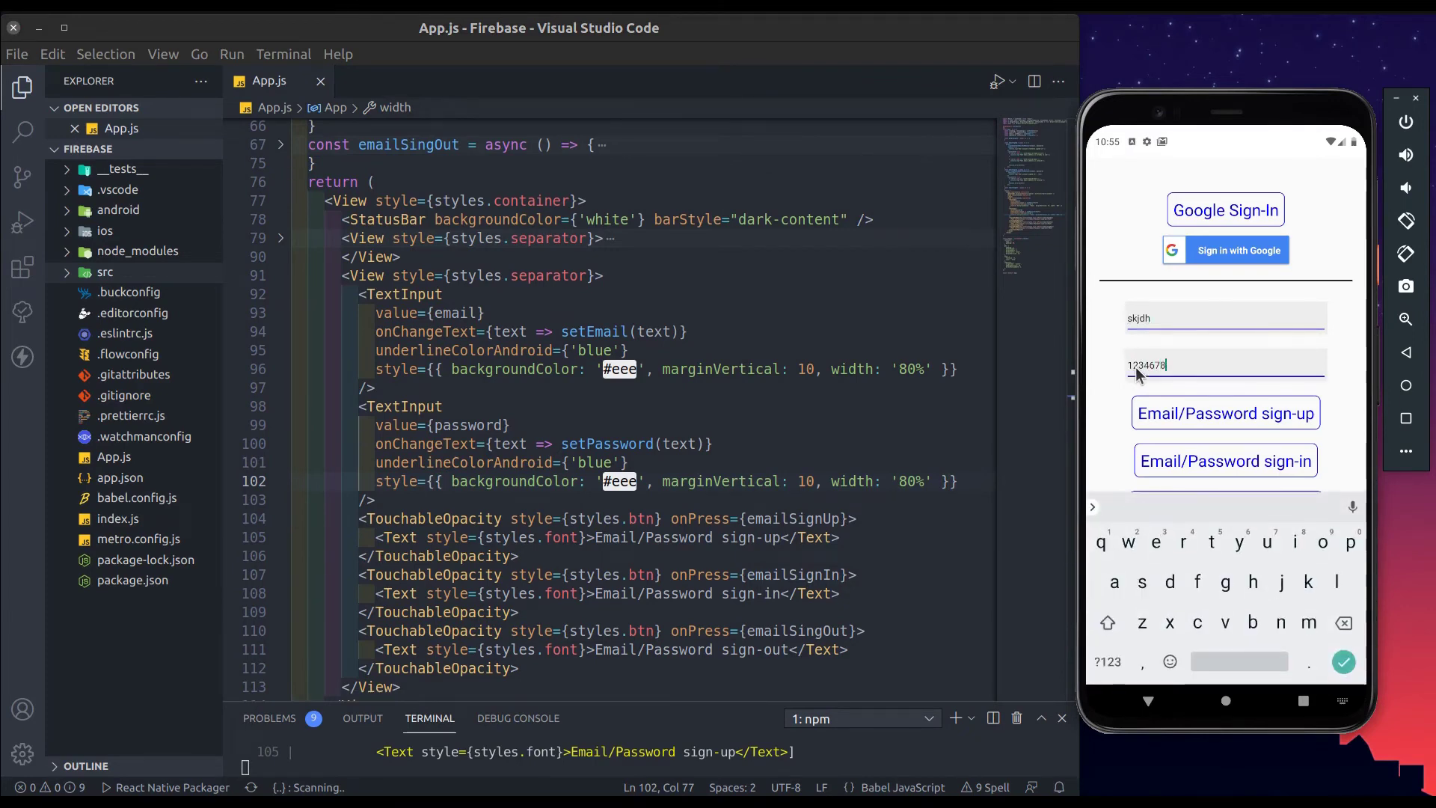
left_click(1208, 462)
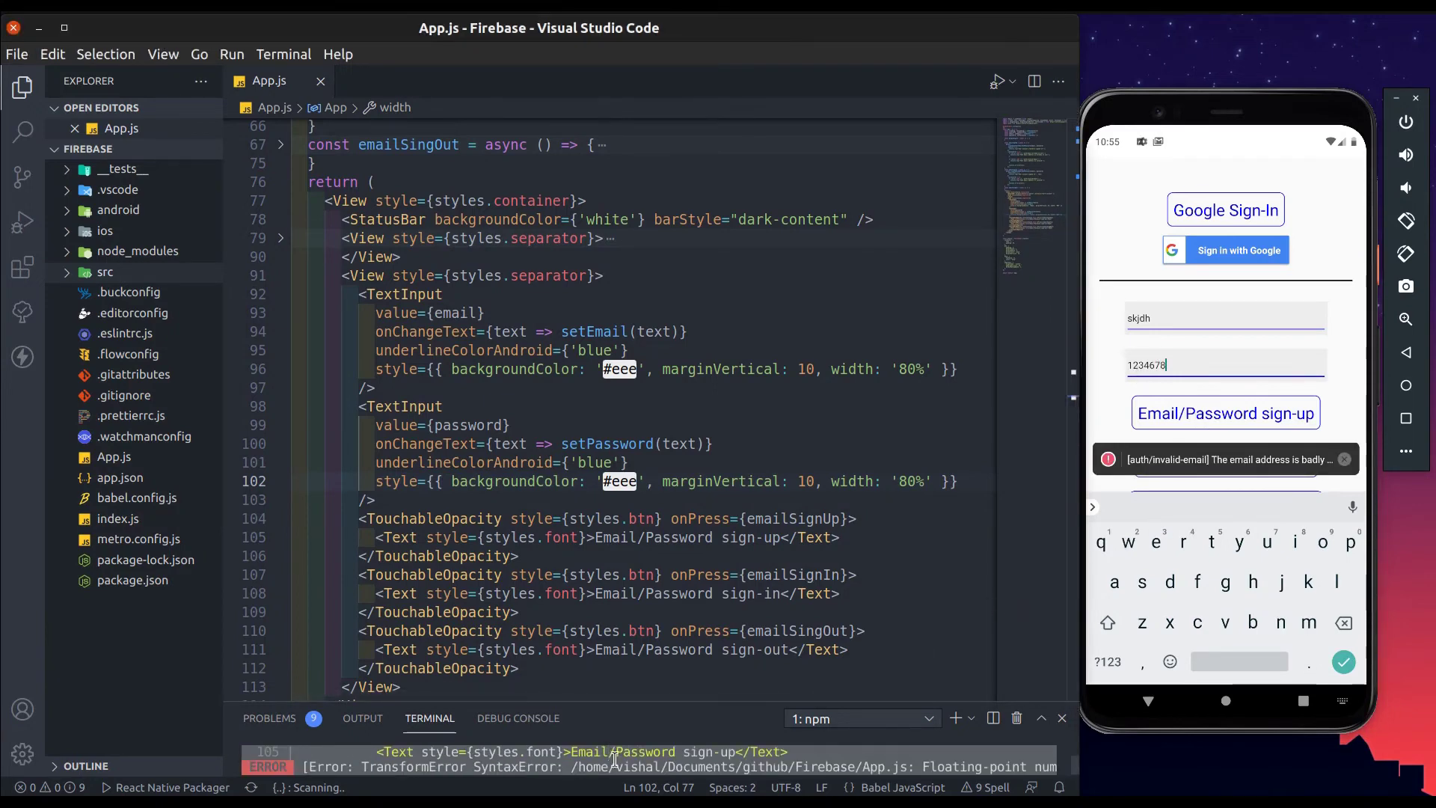
left_click_drag(374, 752, 801, 752)
left_click(801, 751)
left_click(1143, 329)
type("@djls.com")
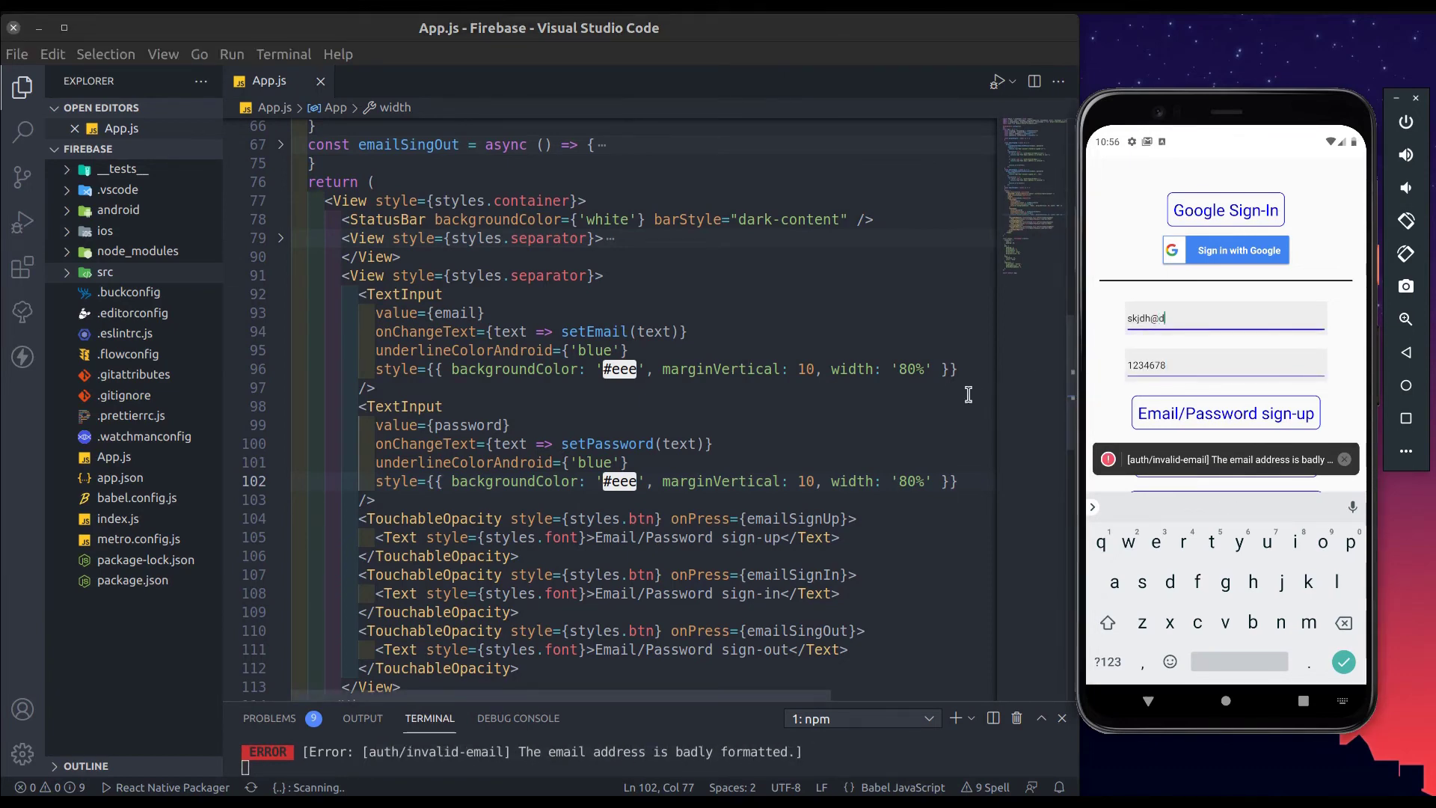
left_click(1345, 460)
left_click(1223, 461)
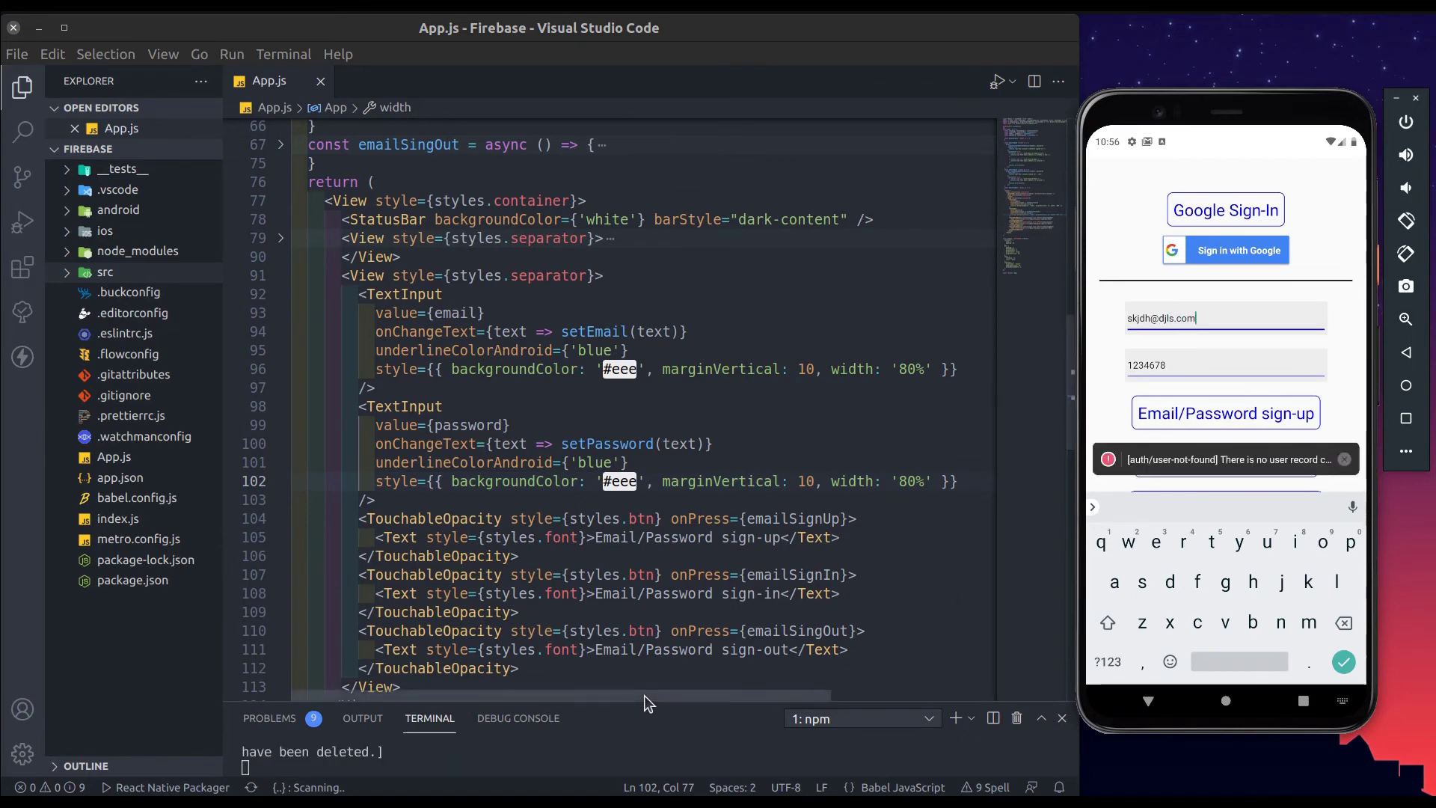
left_click_drag(643, 703, 626, 523)
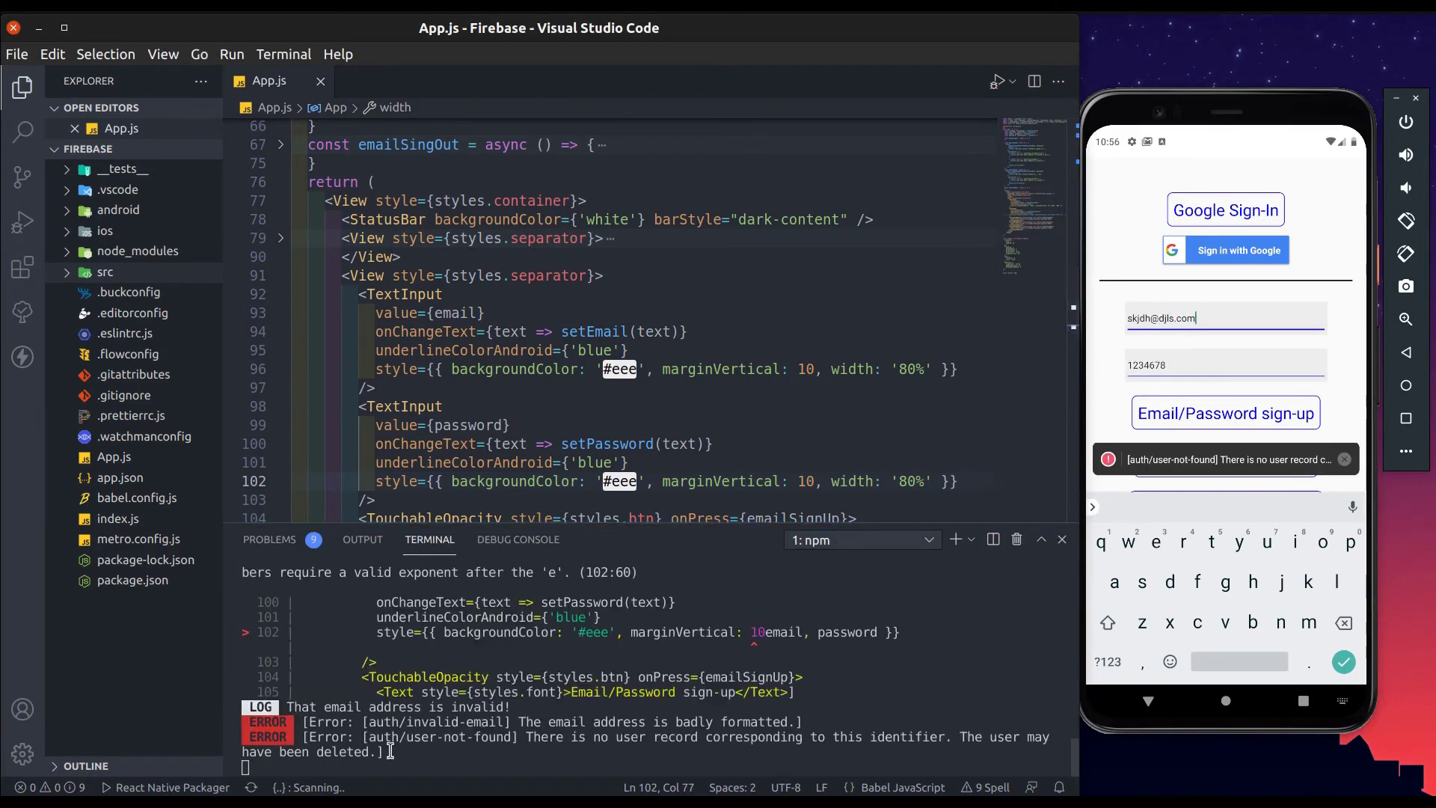
left_click_drag(370, 750, 354, 738)
left_click(554, 745)
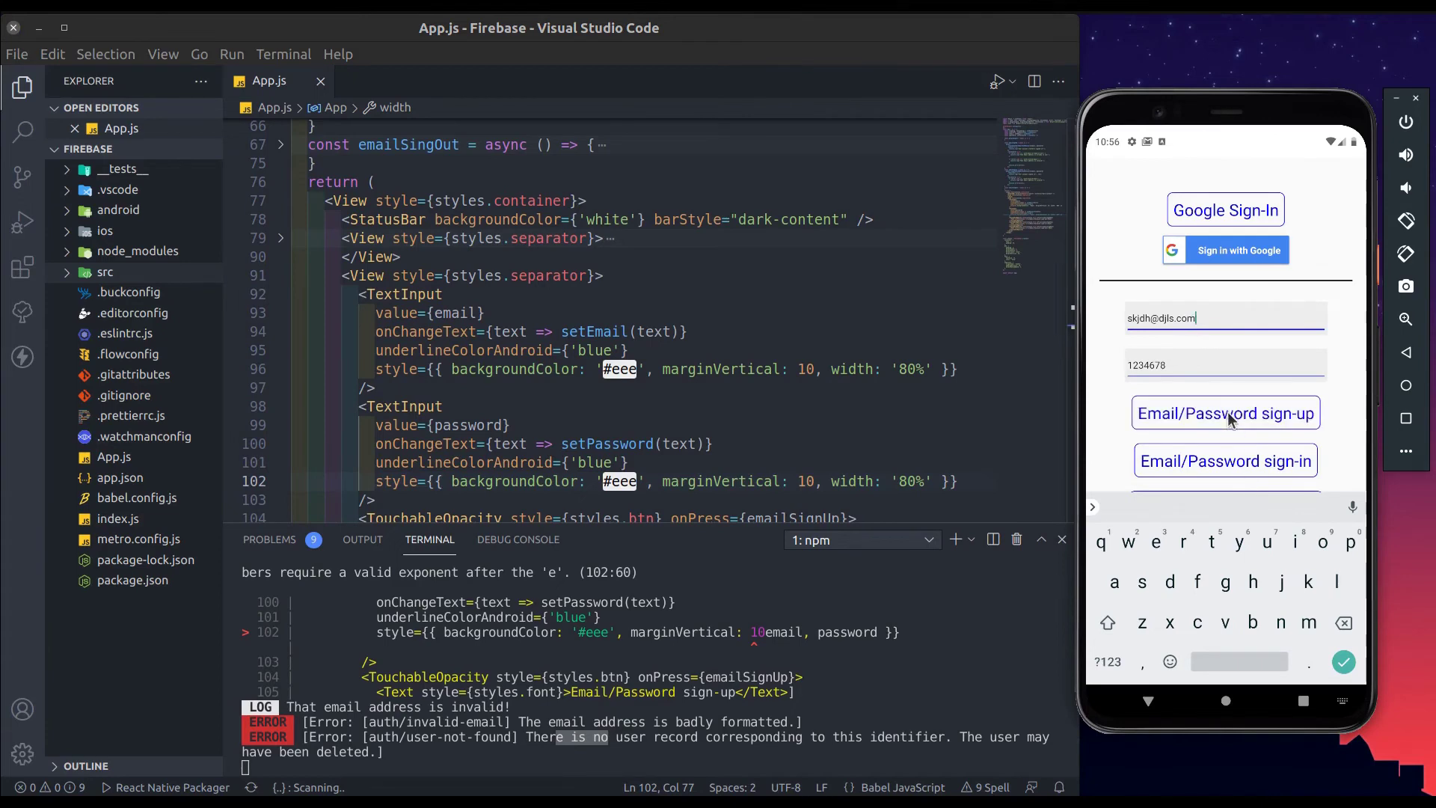
left_click(1222, 436)
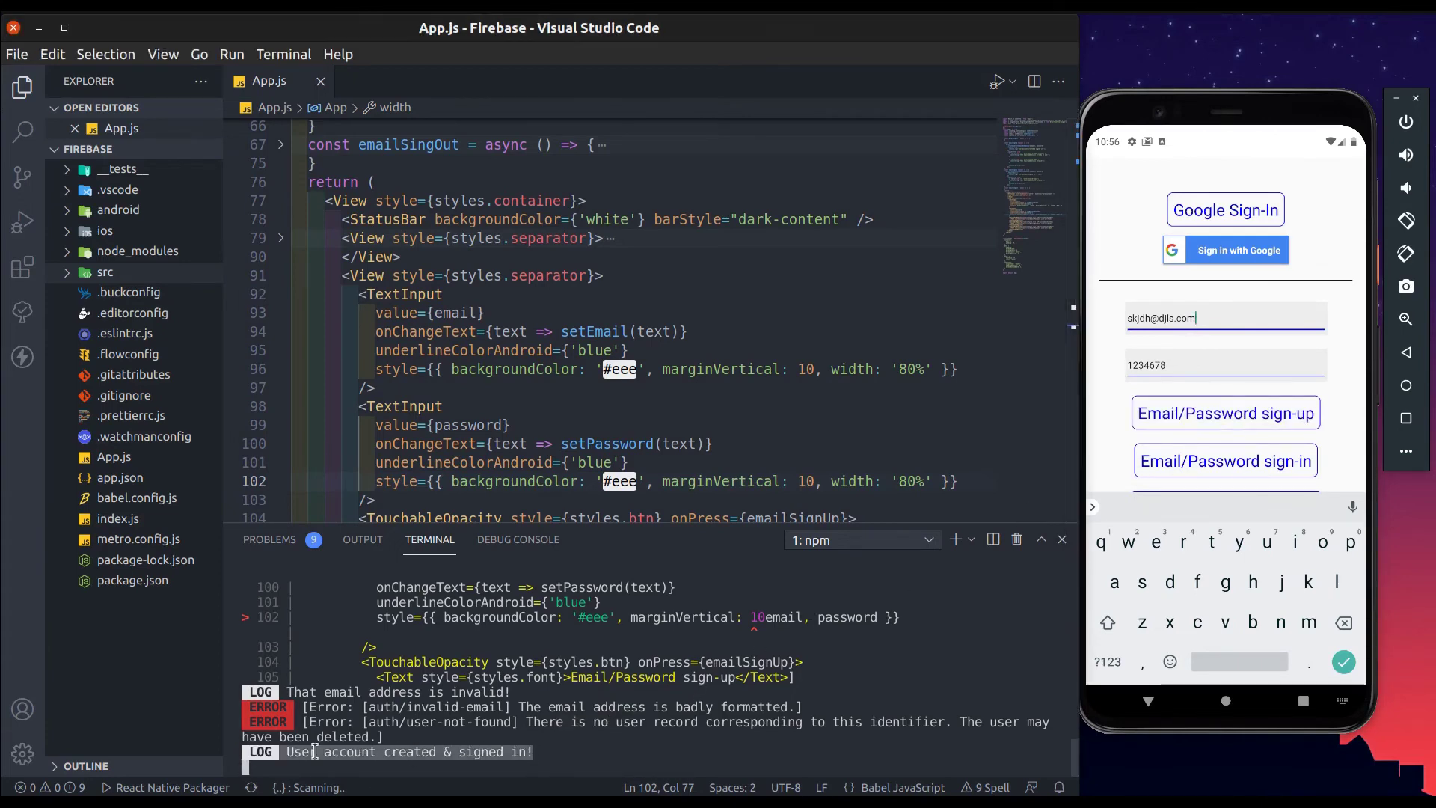
left_click(556, 756)
left_click(1143, 460)
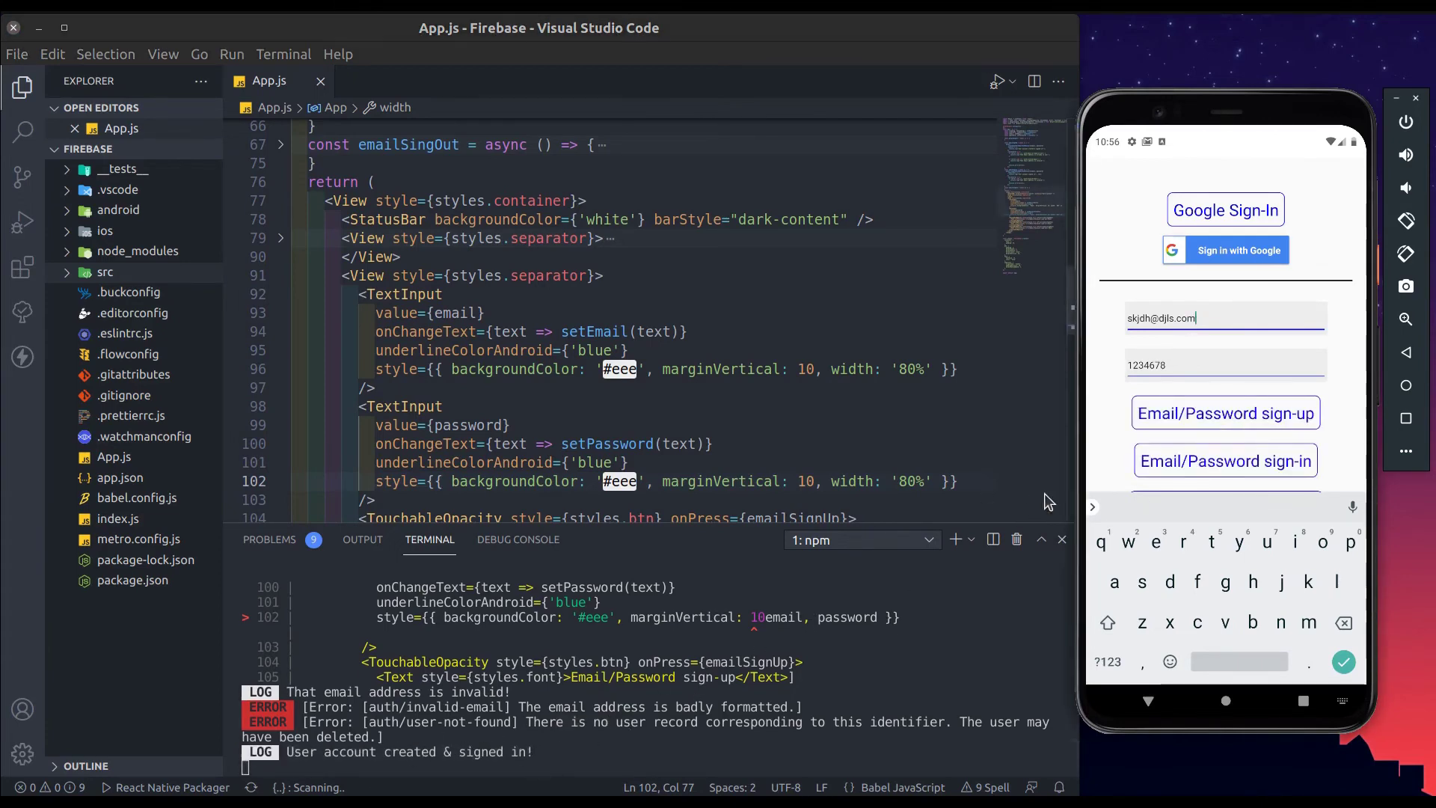
left_click_drag(291, 702, 453, 742)
left_click(454, 741)
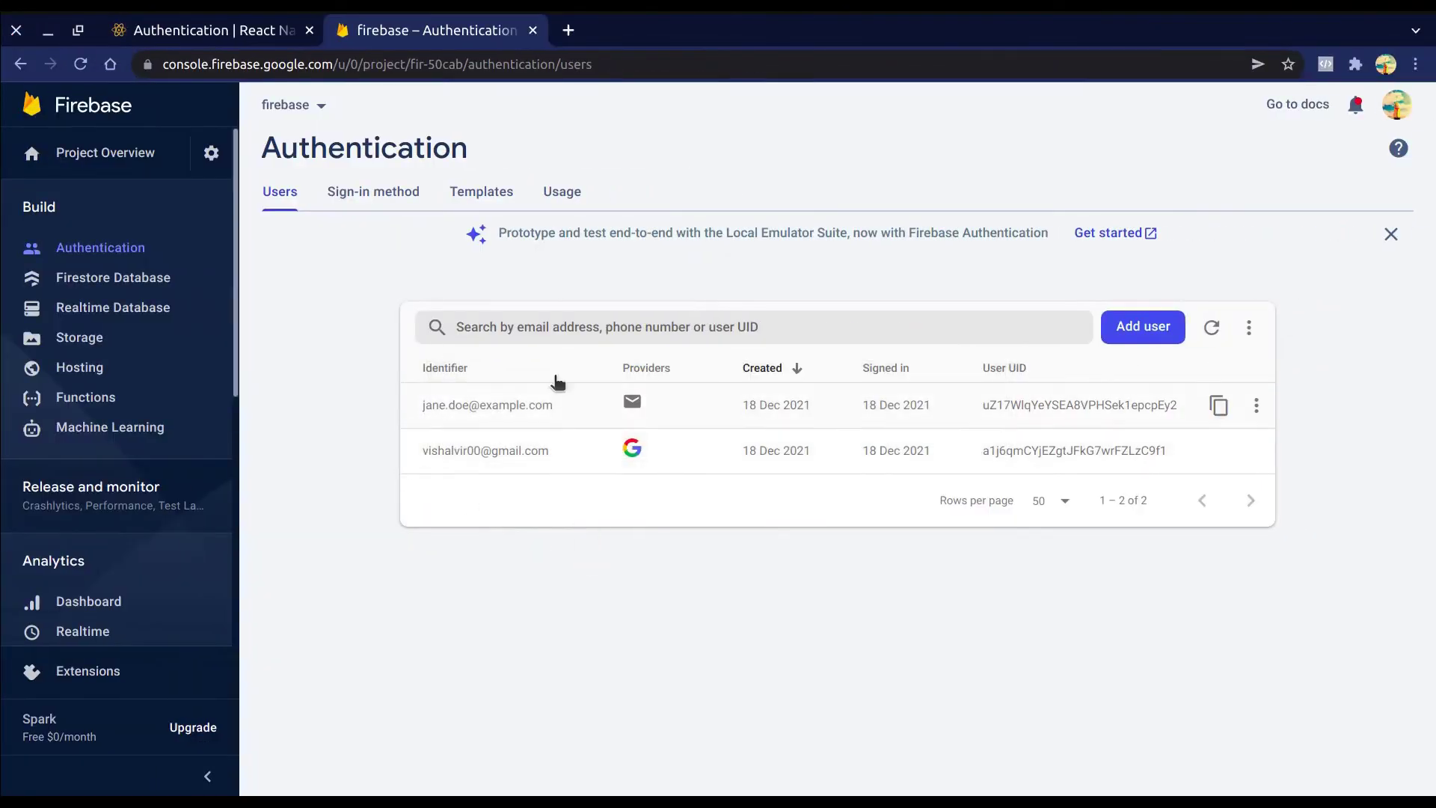
left_click(1213, 326)
left_click_drag(419, 405, 516, 406)
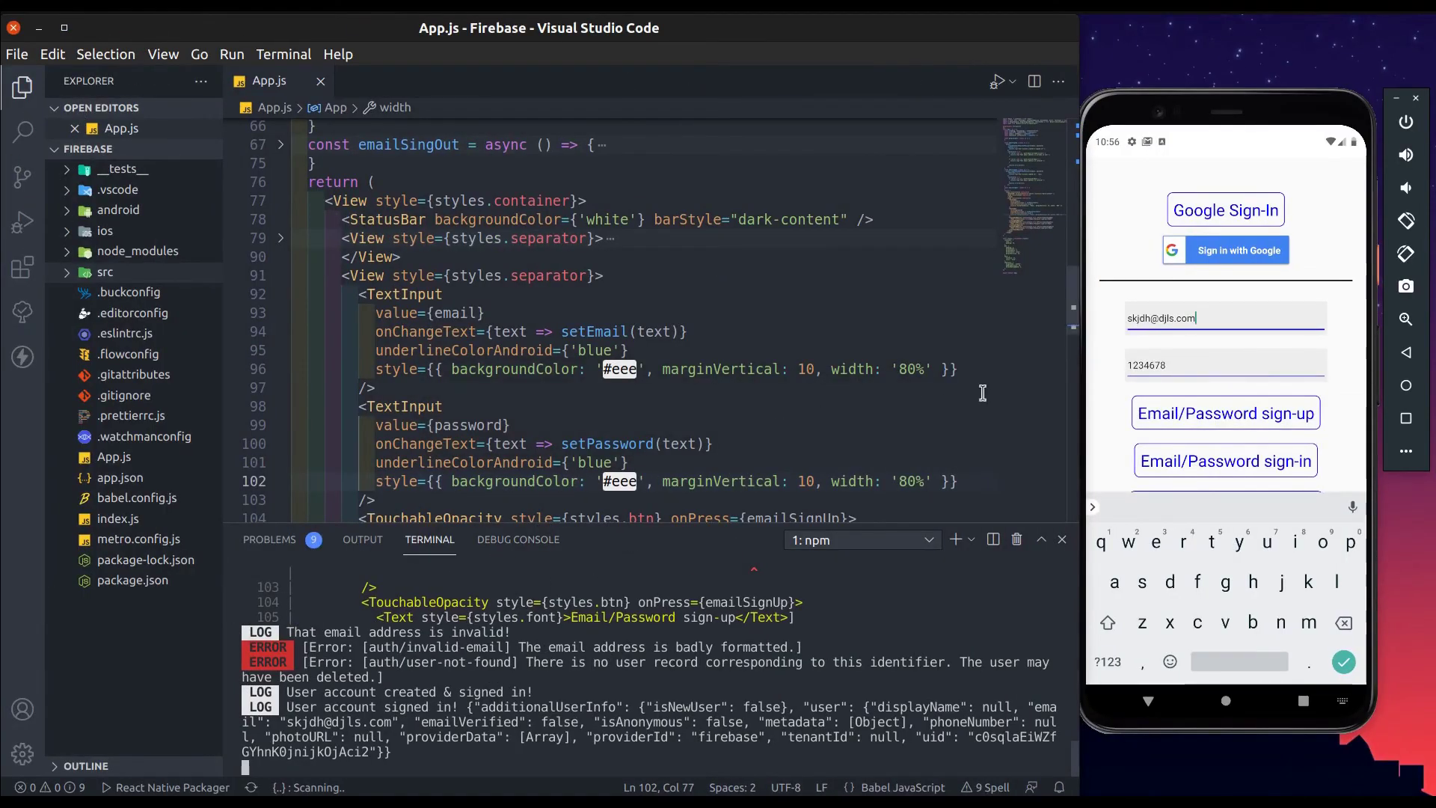
scroll(915, 453, "down", 5)
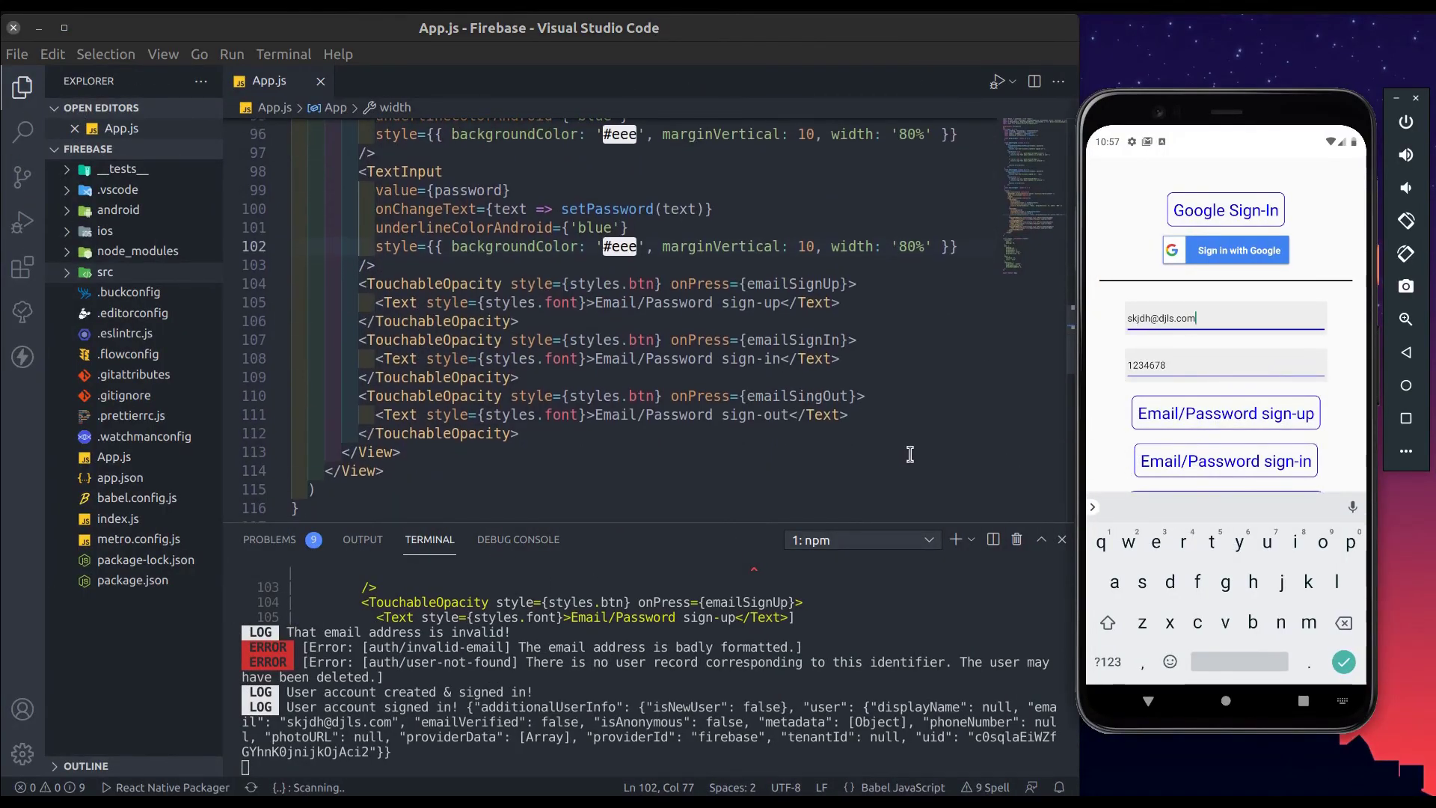
scroll(963, 427, "up", 8)
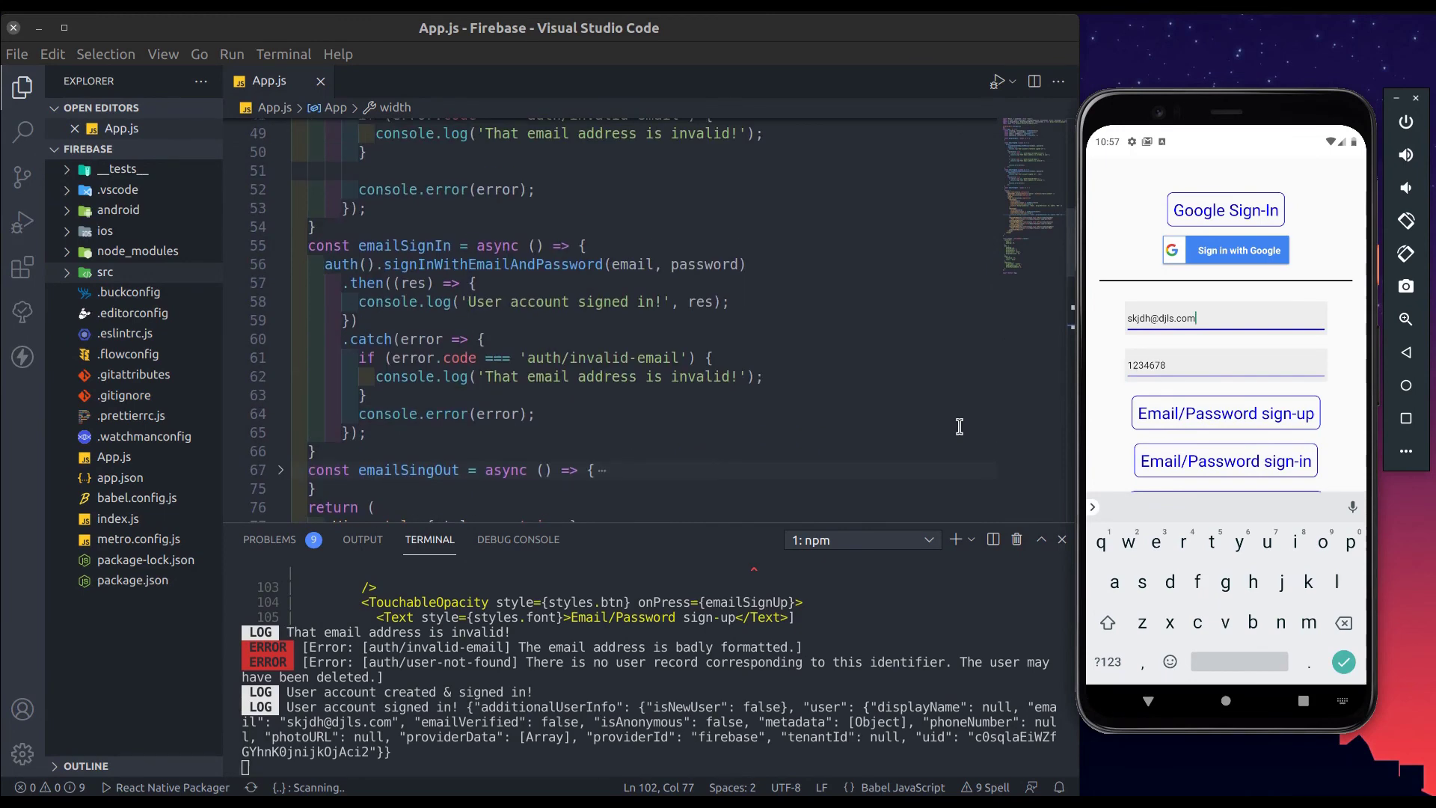
Step: Review emailSingOut's auth().signOut(), sign in again, then sign out logging 'User account signed out'
left_click(281, 470)
scroll(421, 337, "down", 3)
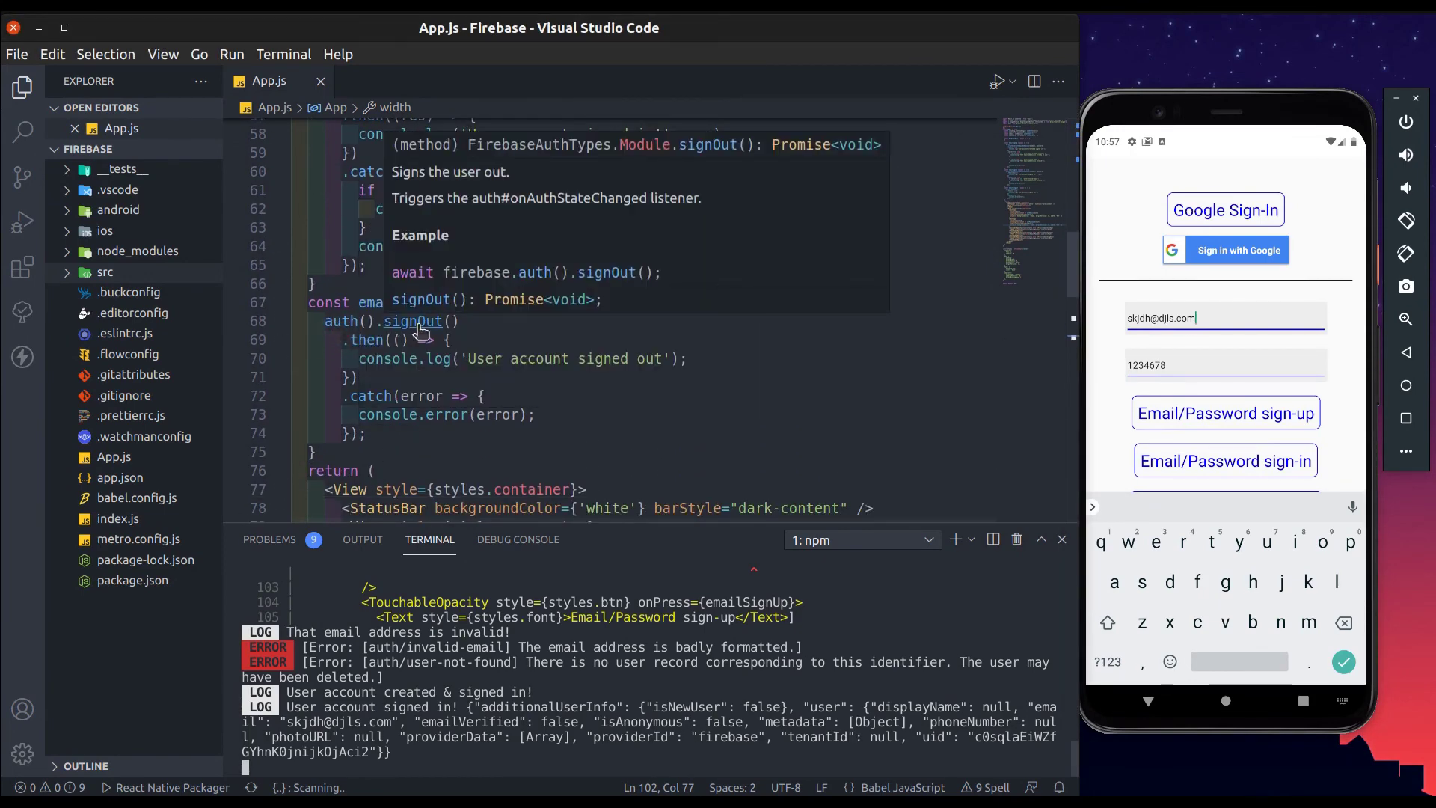
left_click(1140, 476)
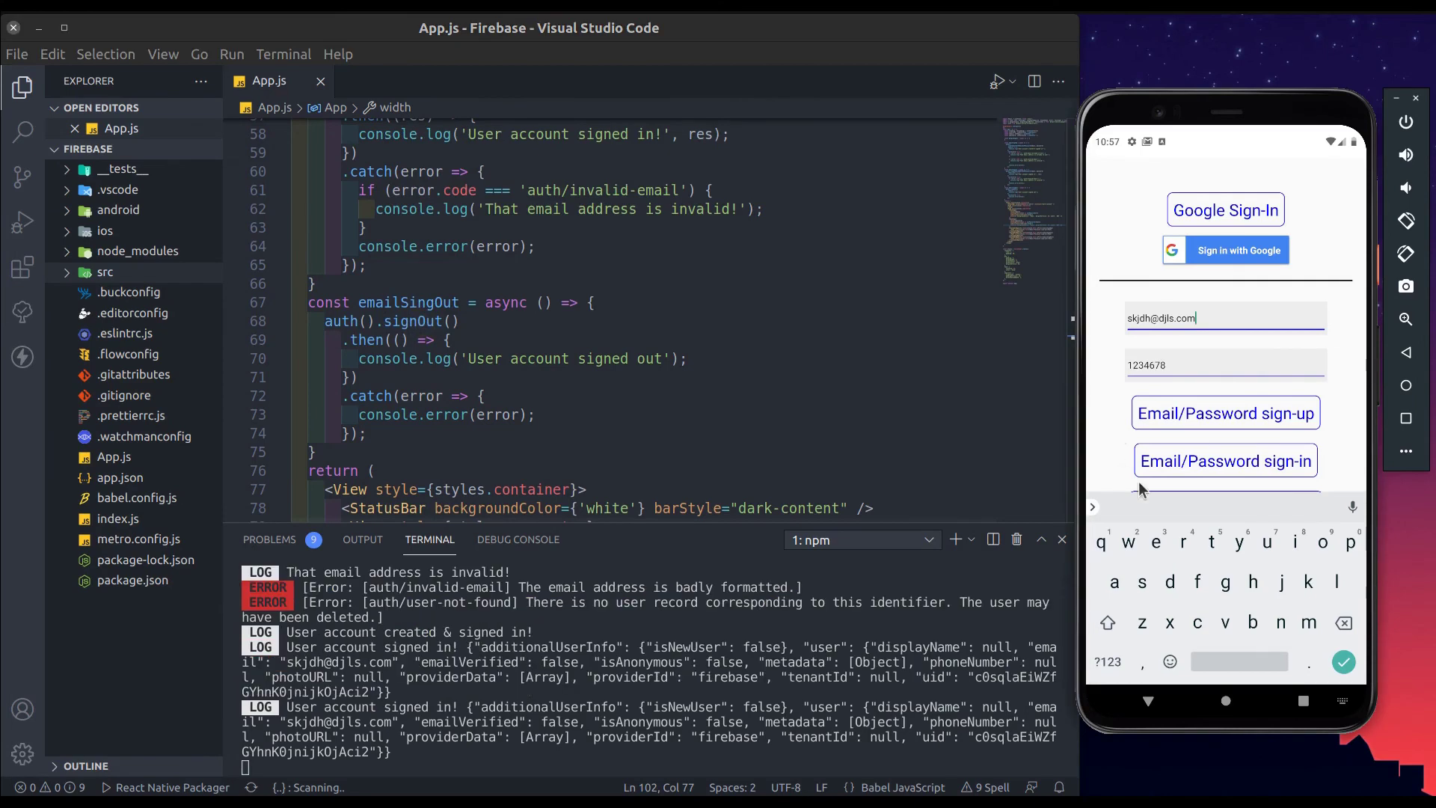
left_click(1147, 698)
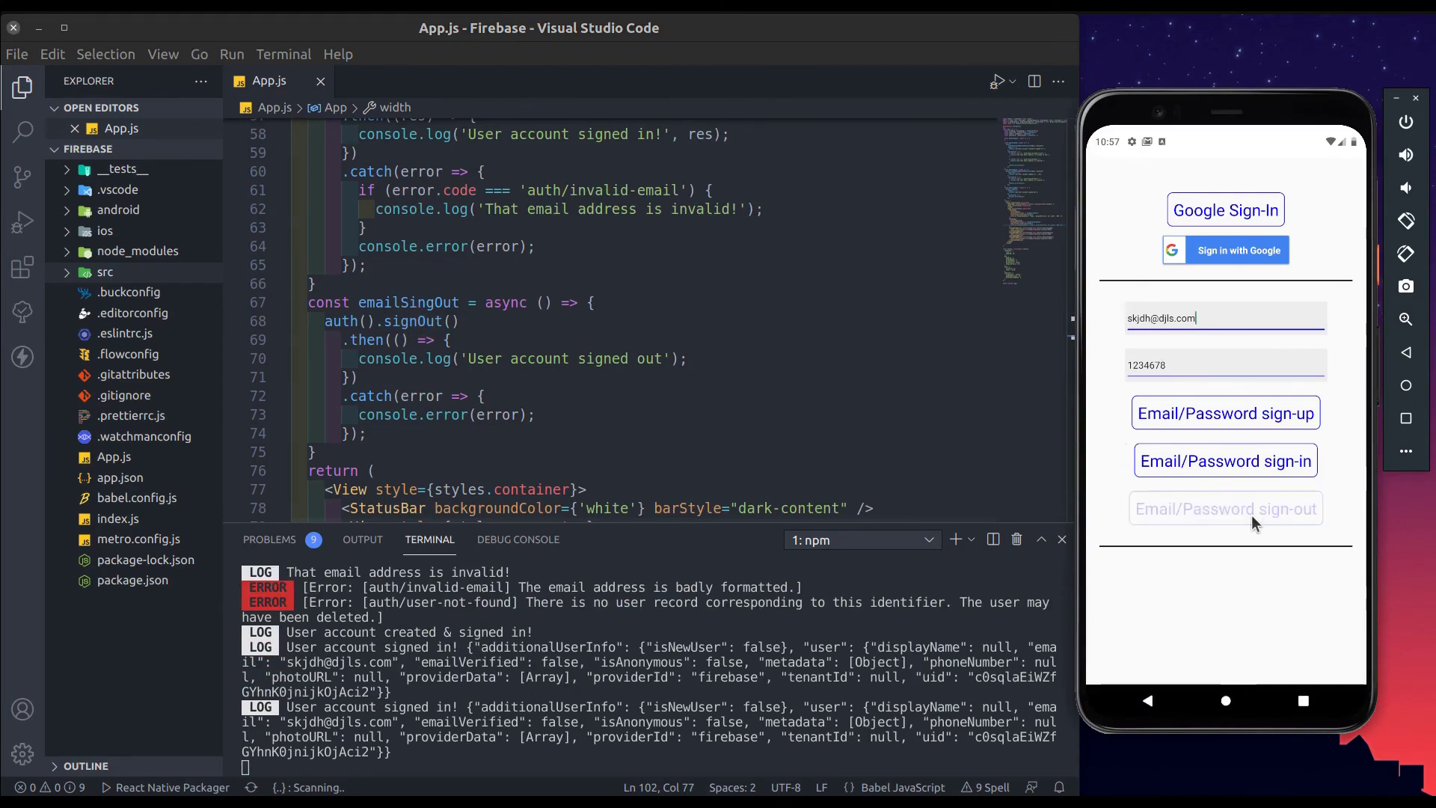
left_click(1251, 516)
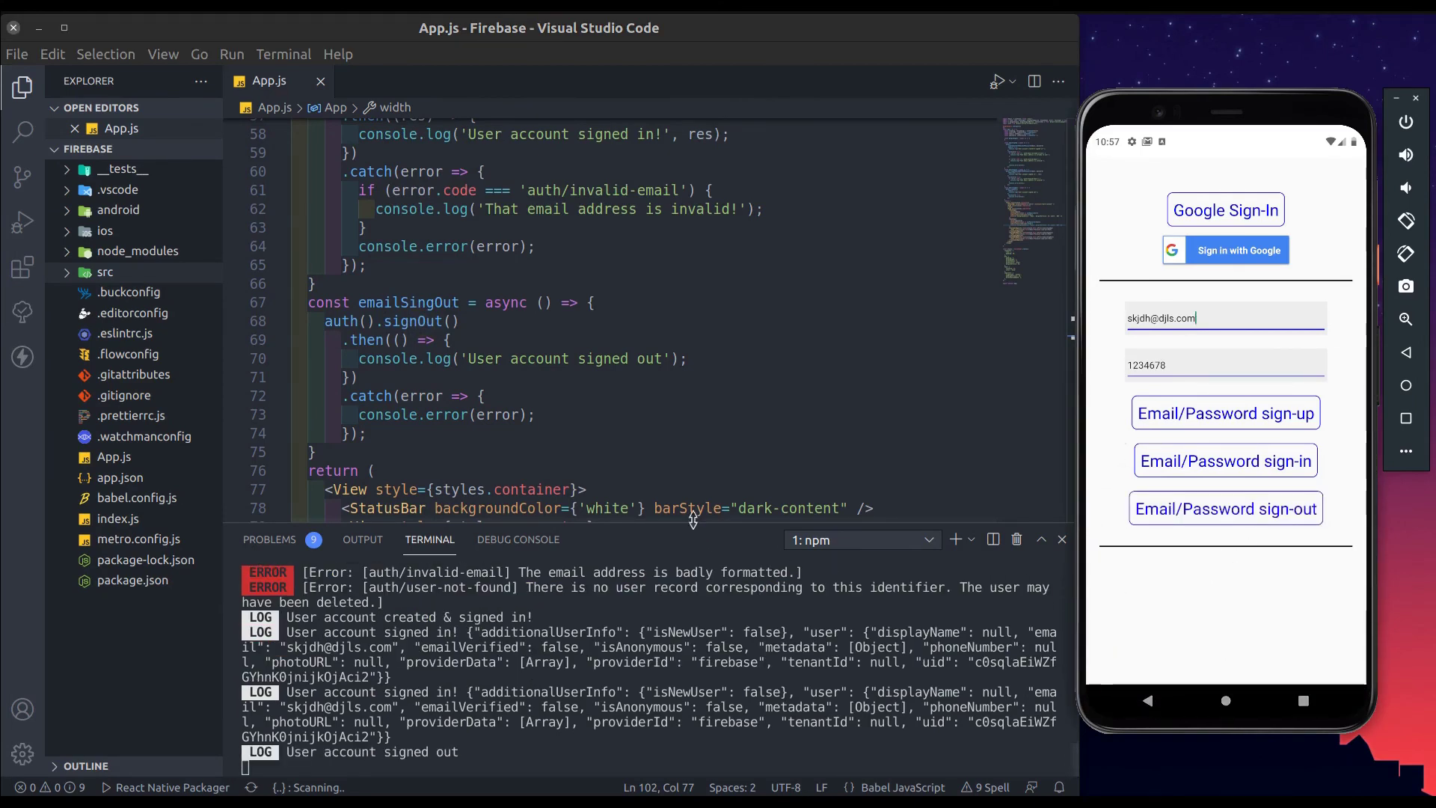